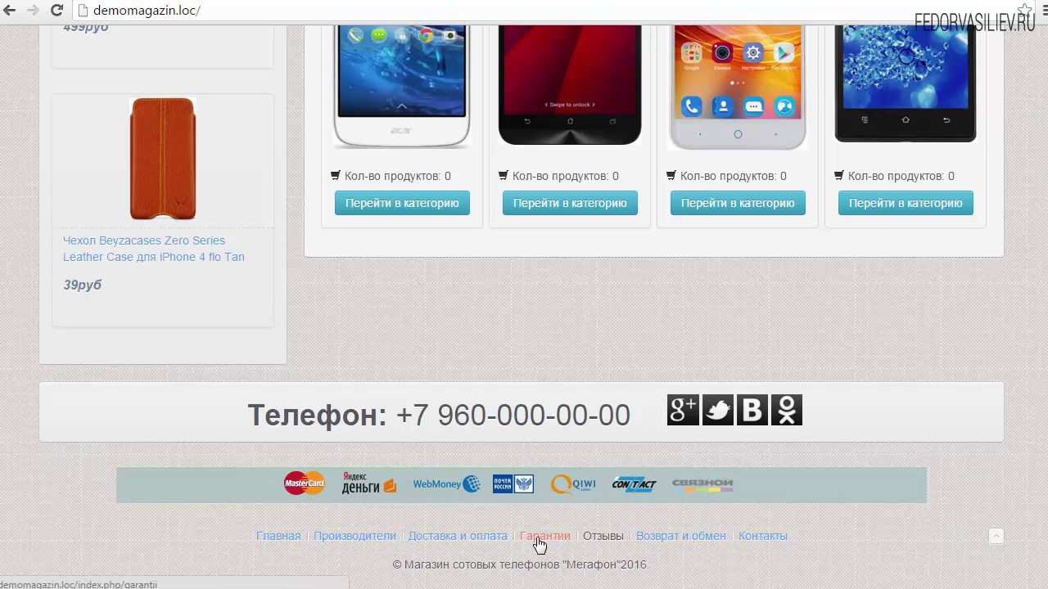
pyautogui.moveTo(385, 564); pyautogui.dragTo(612, 565)
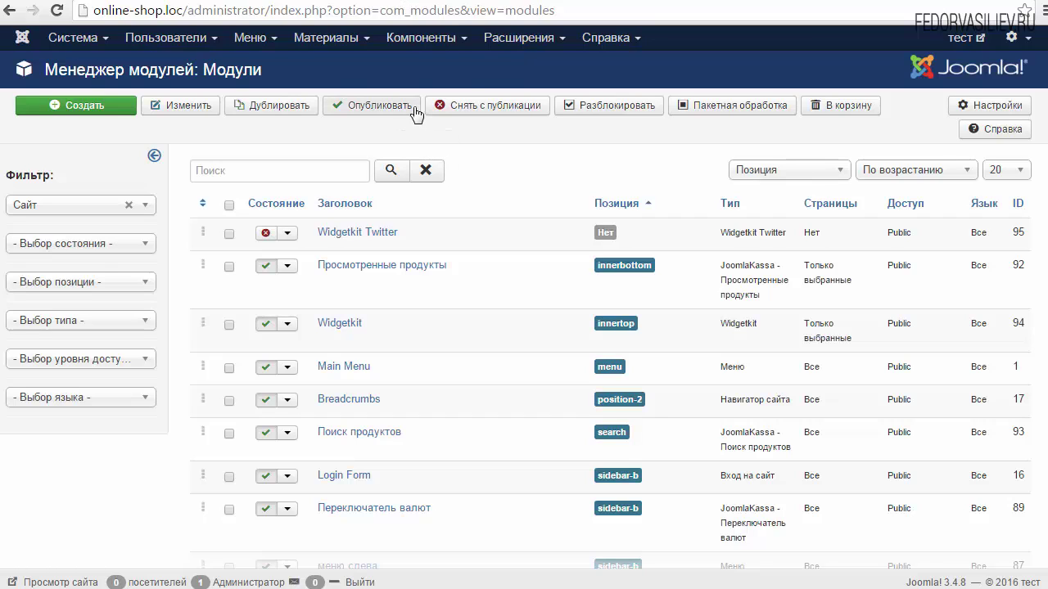
# Step: Create a new site module of the HTML-код type and give it the title "лого"
pyautogui.click(529, 49)
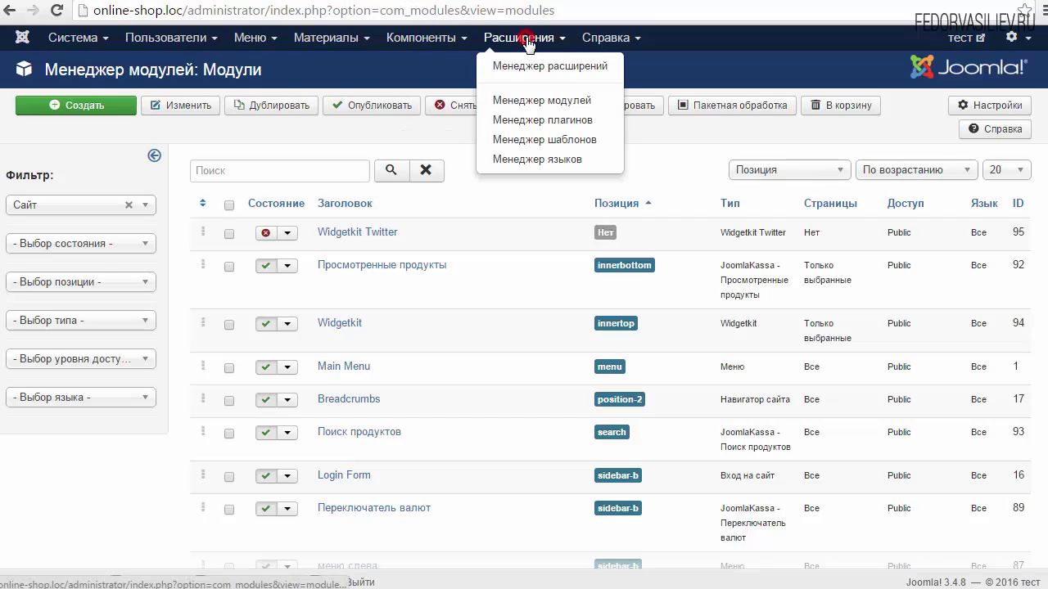
pyautogui.click(585, 101)
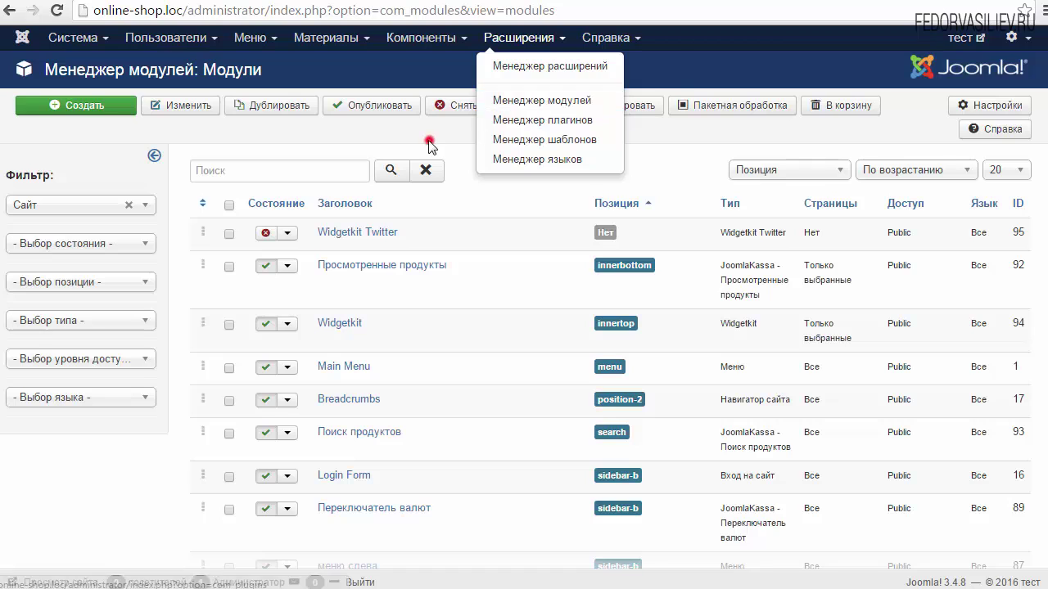
pyautogui.click(75, 109)
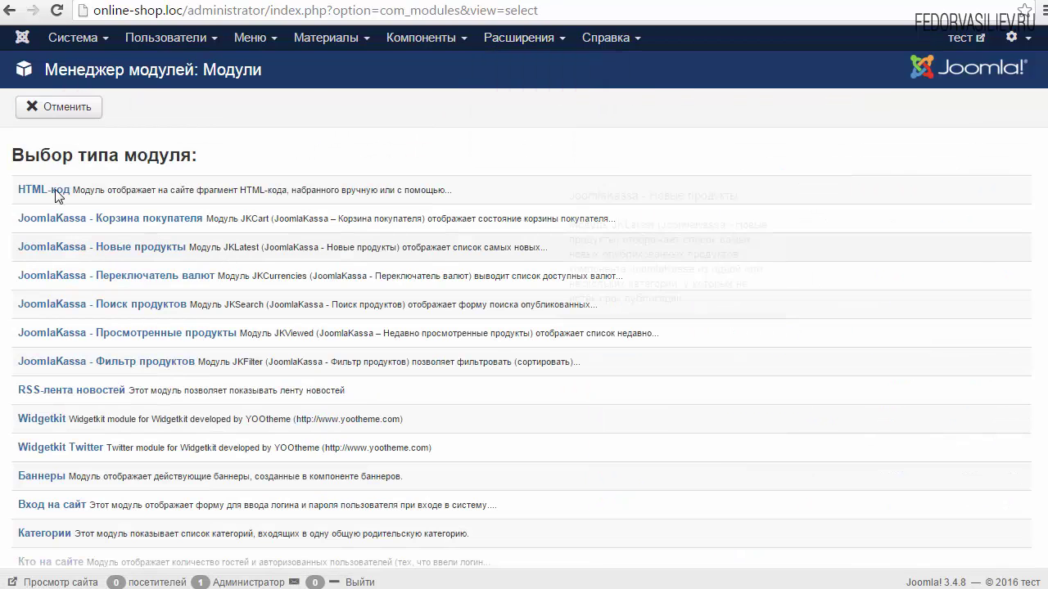
pyautogui.click(28, 191)
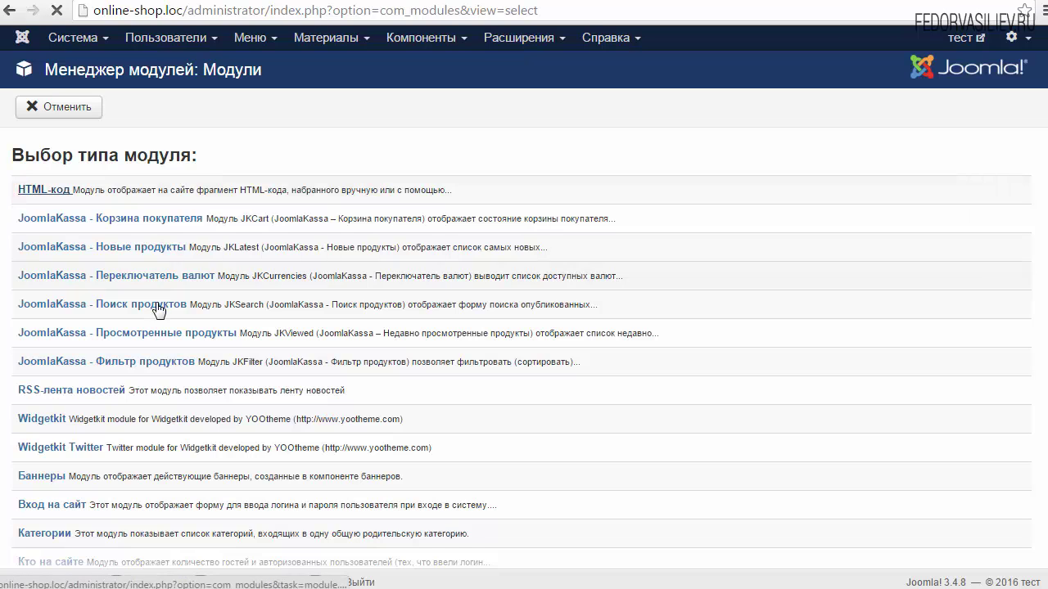
pyautogui.click(159, 148)
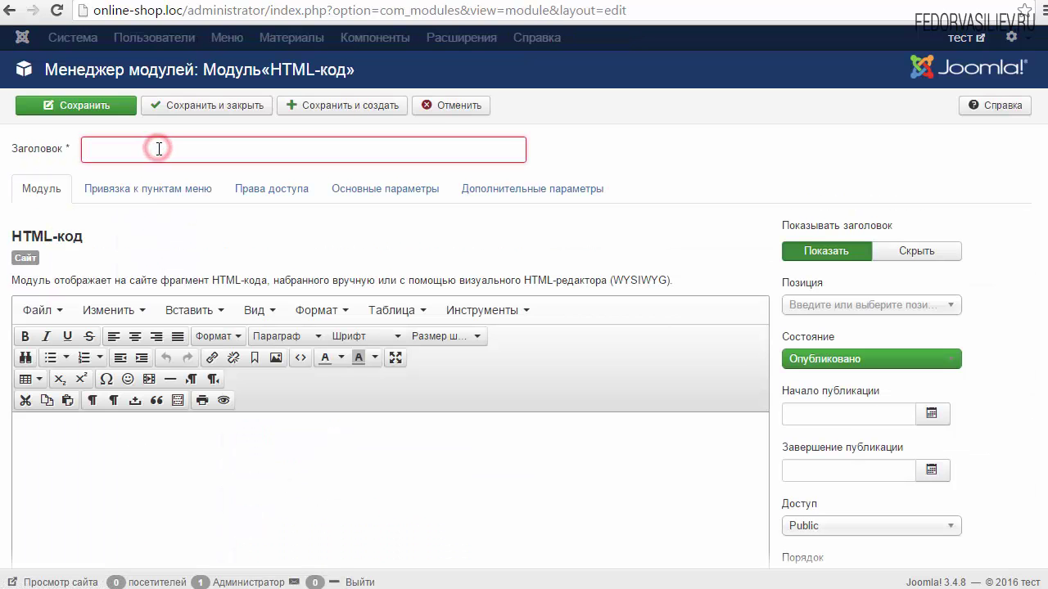
pyautogui.write('лого')
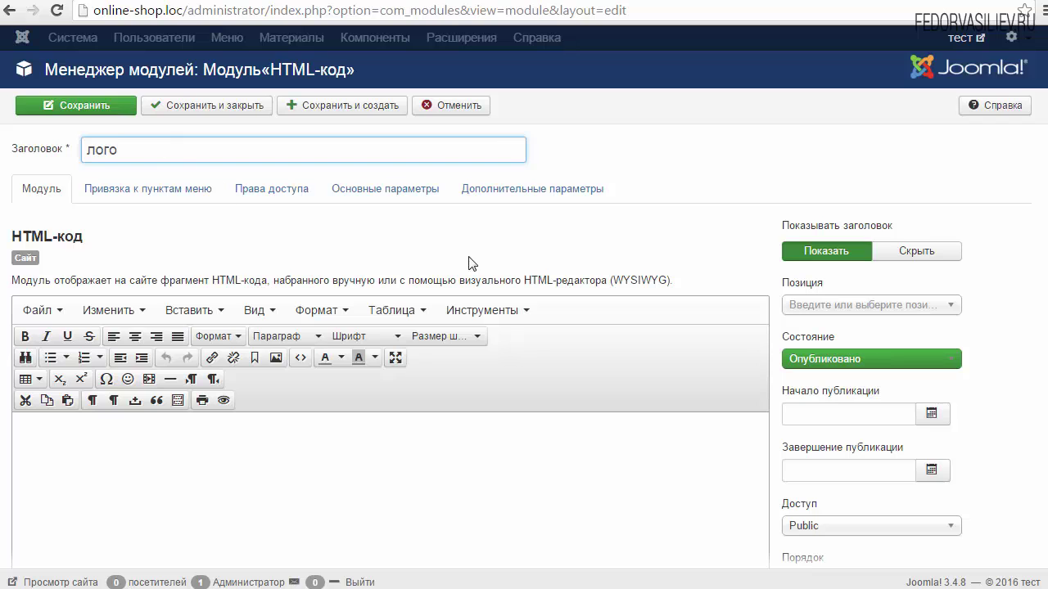
# Step: Hide the module's title on the site and assign the module to the Logo [logo] template position
pyautogui.click(896, 256)
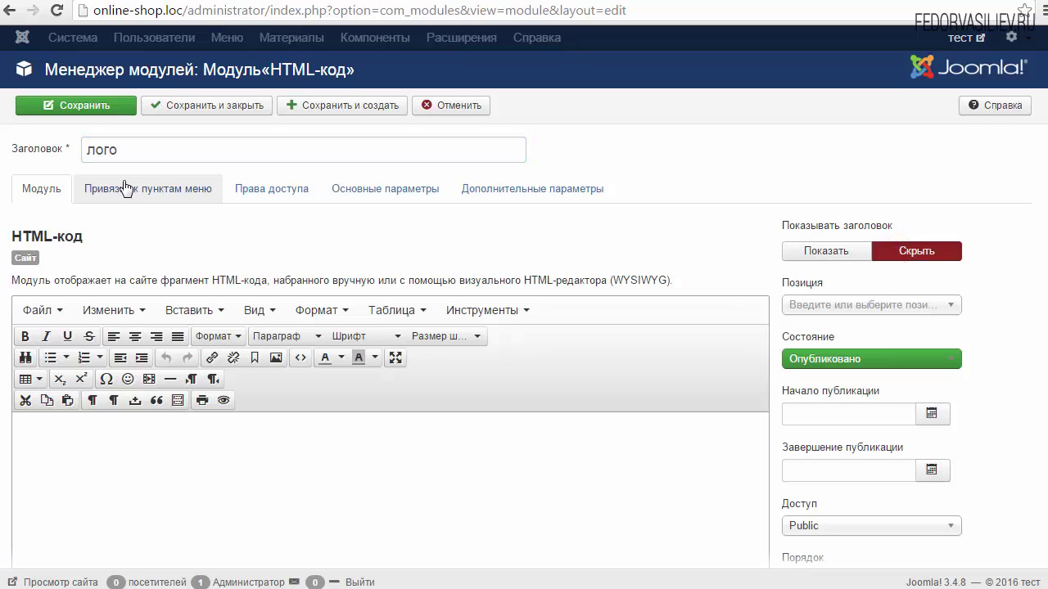
pyautogui.moveTo(140, 157); pyautogui.dragTo(66, 157)
pyautogui.click(657, 216)
pyautogui.click(871, 304)
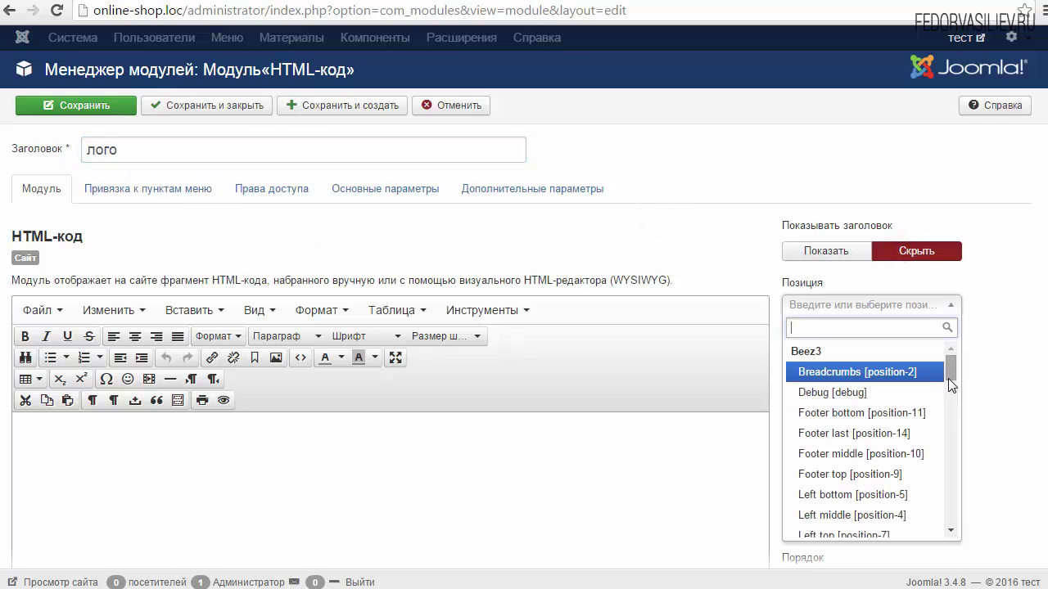
pyautogui.moveTo(953, 371); pyautogui.dragTo(947, 483)
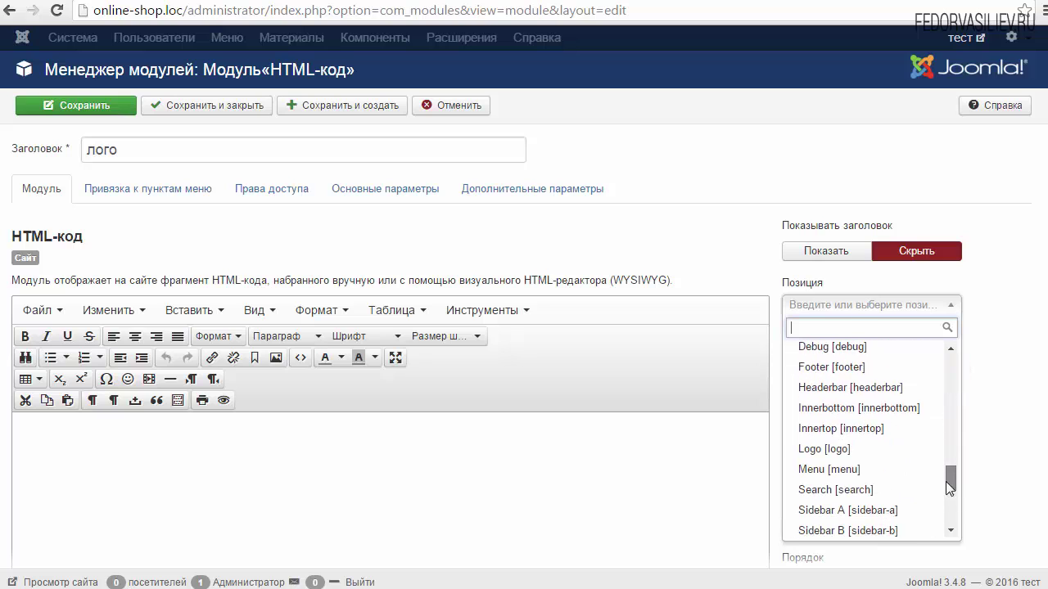
pyautogui.click(808, 449)
pyautogui.click(155, 195)
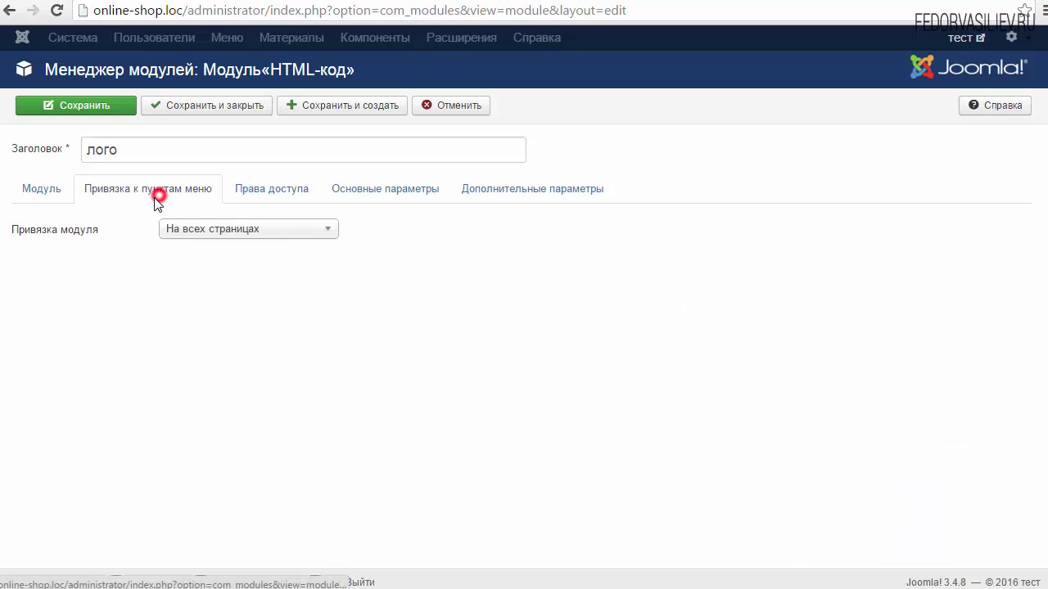
pyautogui.click(33, 201)
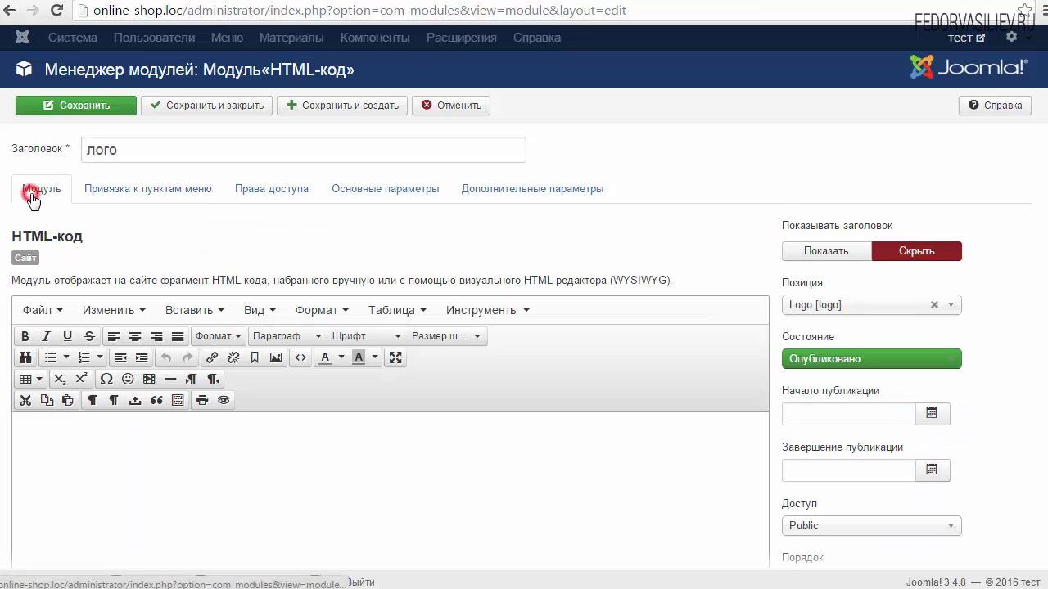
# Step: Upload the image file logo-2015-2.png from the computer through the image insertion dialog of the module's content
pyautogui.scroll(-2, 302, 264)
pyautogui.click(103, 299)
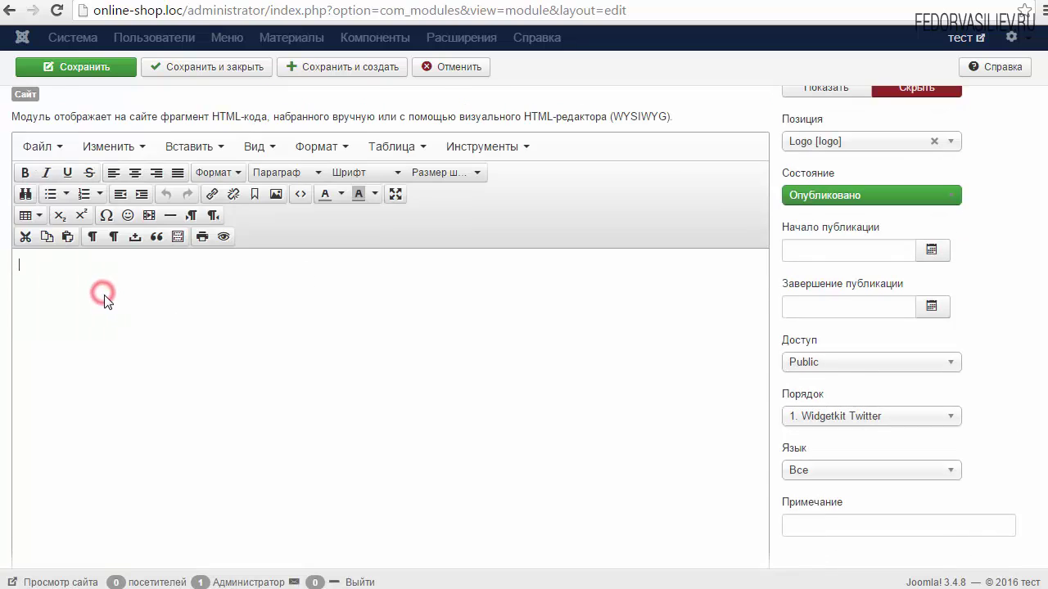
pyautogui.scroll(-3, 107, 297)
pyautogui.scroll(2, 74, 231)
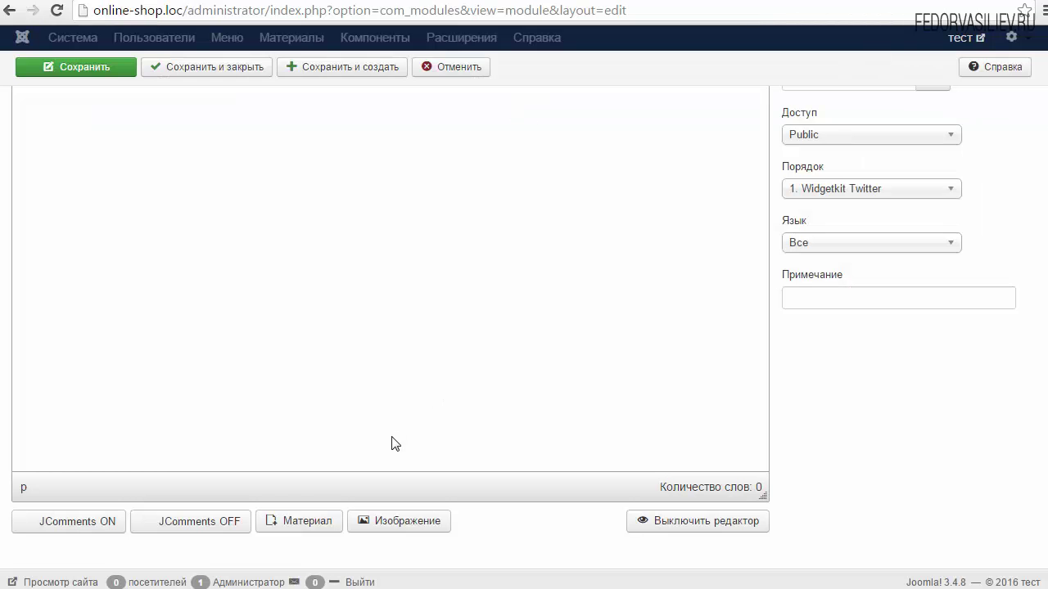
pyautogui.scroll(5, 215, 416)
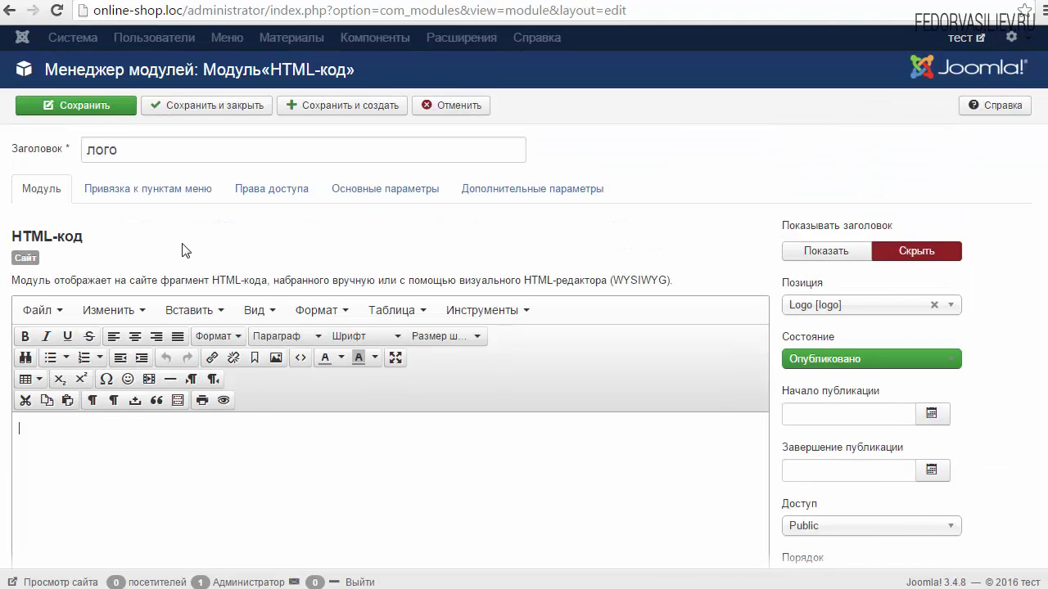
pyautogui.scroll(-5, 204, 311)
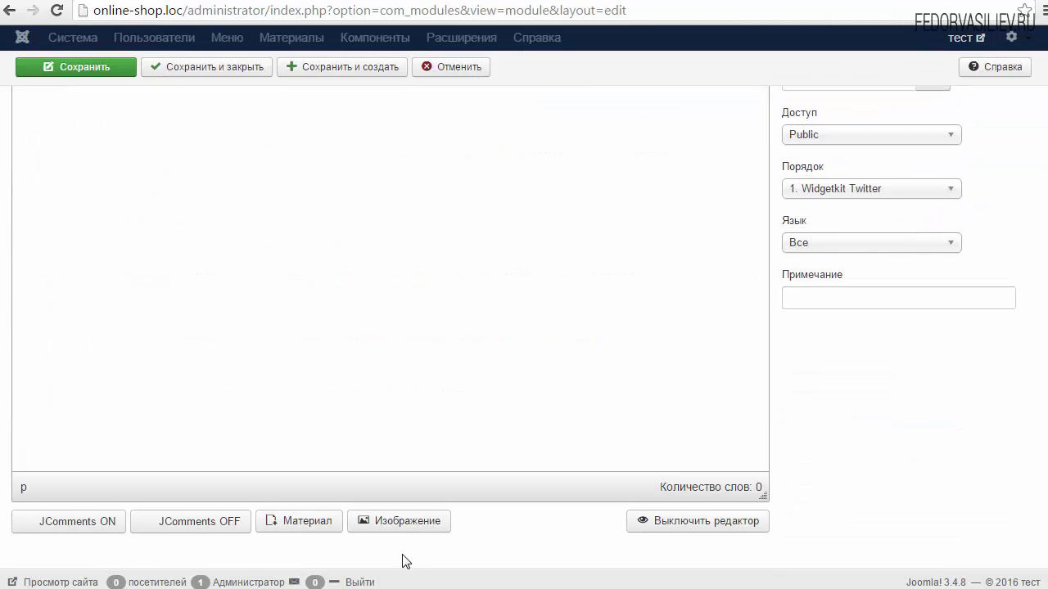
pyautogui.click(394, 525)
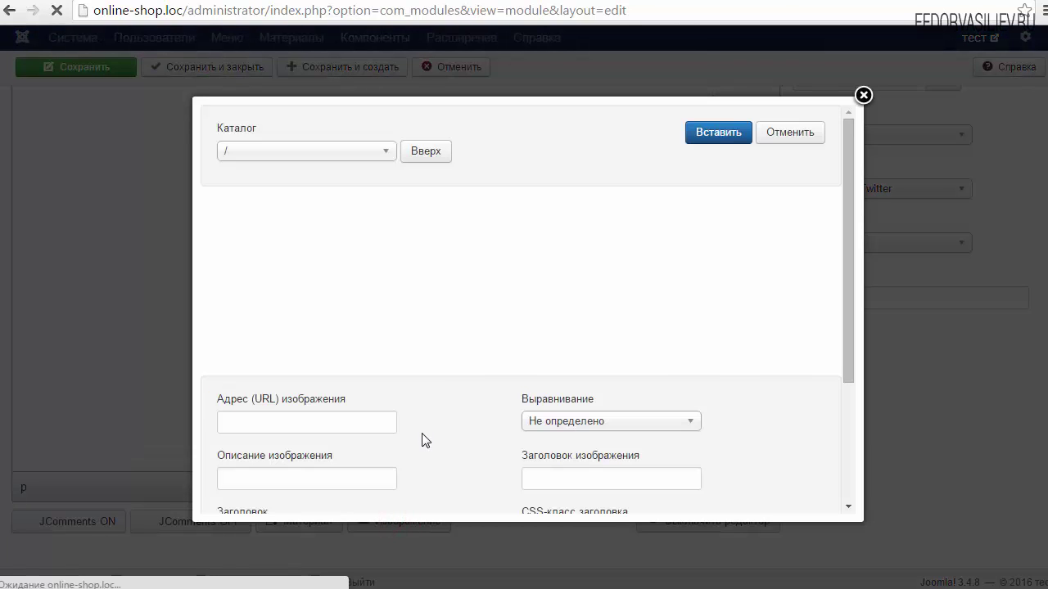
pyautogui.scroll(-5, 431, 329)
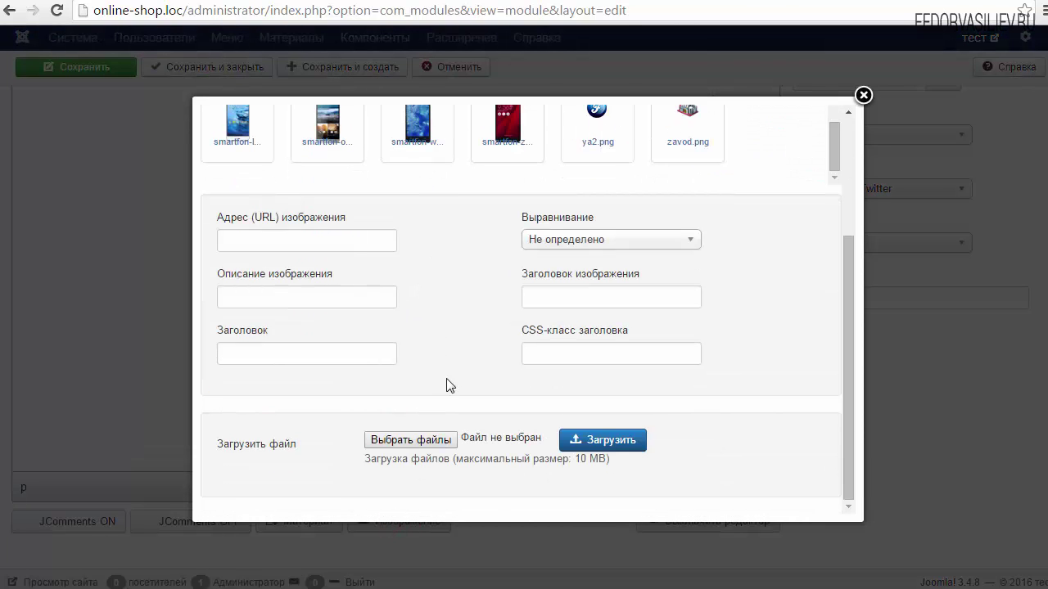
pyautogui.click(442, 446)
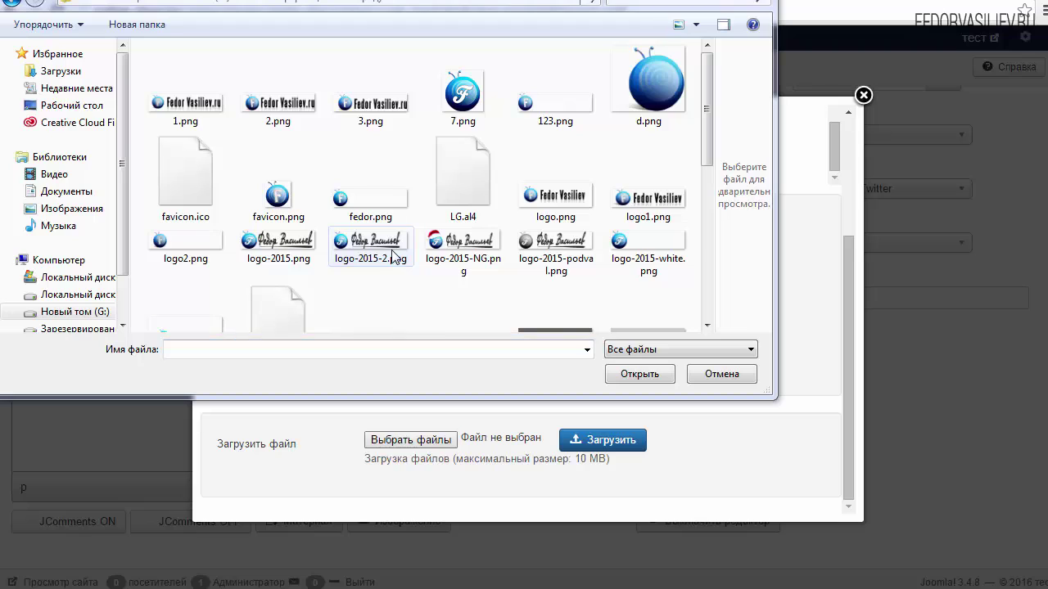
pyautogui.scroll(-1, 393, 257)
pyautogui.click(371, 287)
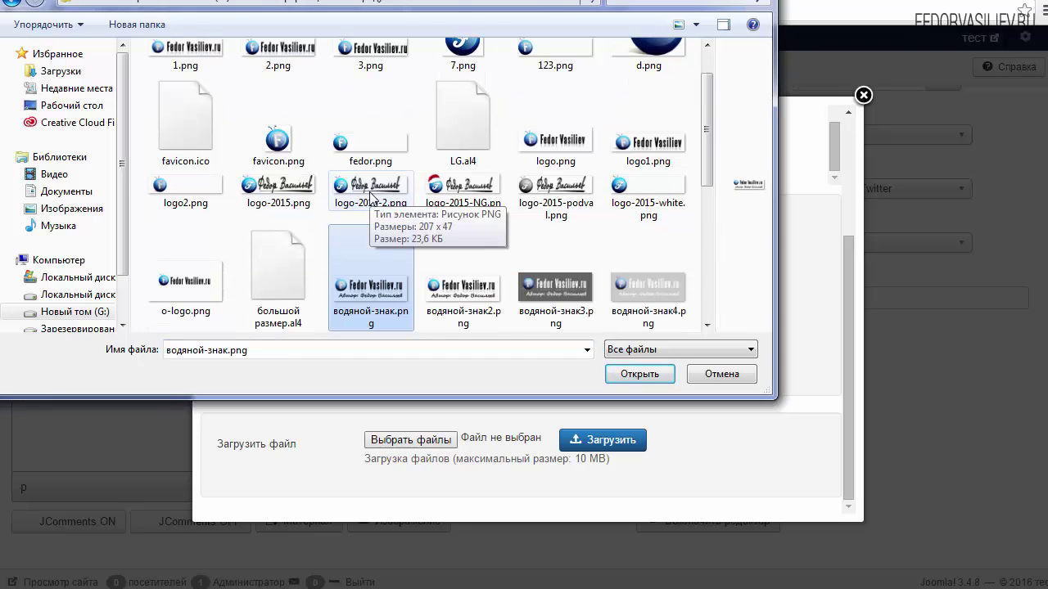
pyautogui.click(371, 190)
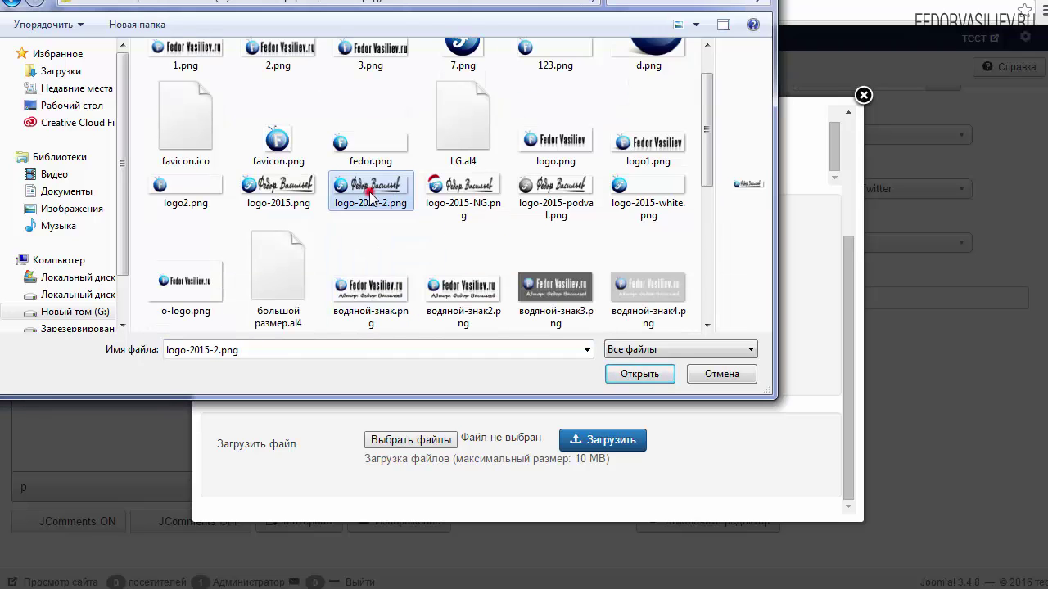
pyautogui.click(639, 374)
pyautogui.click(586, 442)
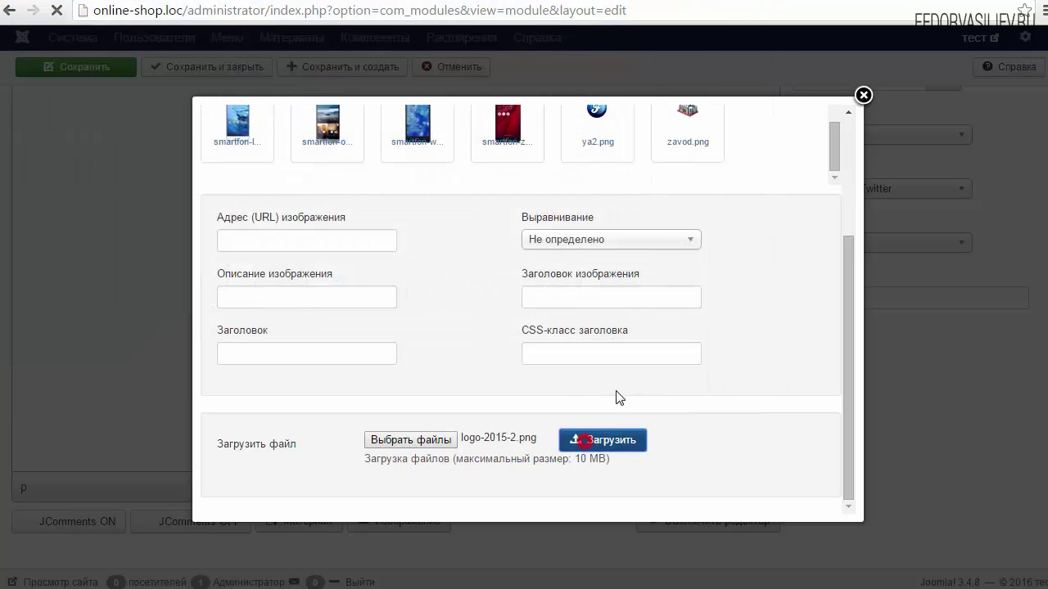
# Step: Insert the uploaded logo-2015-2.png from the image library into the module's content
pyautogui.scroll(-2, 835, 408)
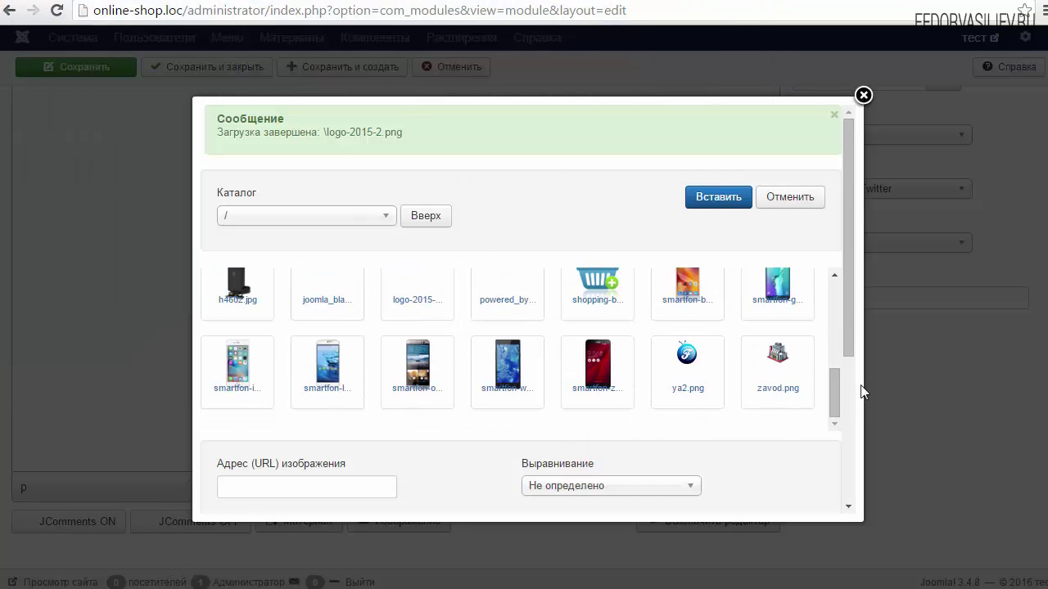
pyautogui.scroll(1, 840, 393)
pyautogui.click(426, 334)
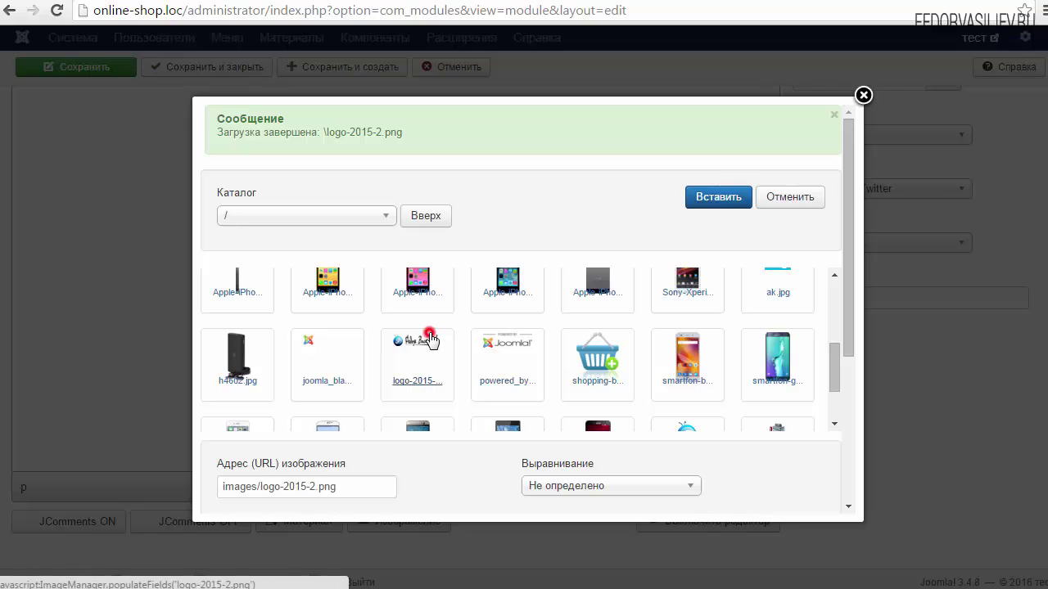
pyautogui.click(705, 200)
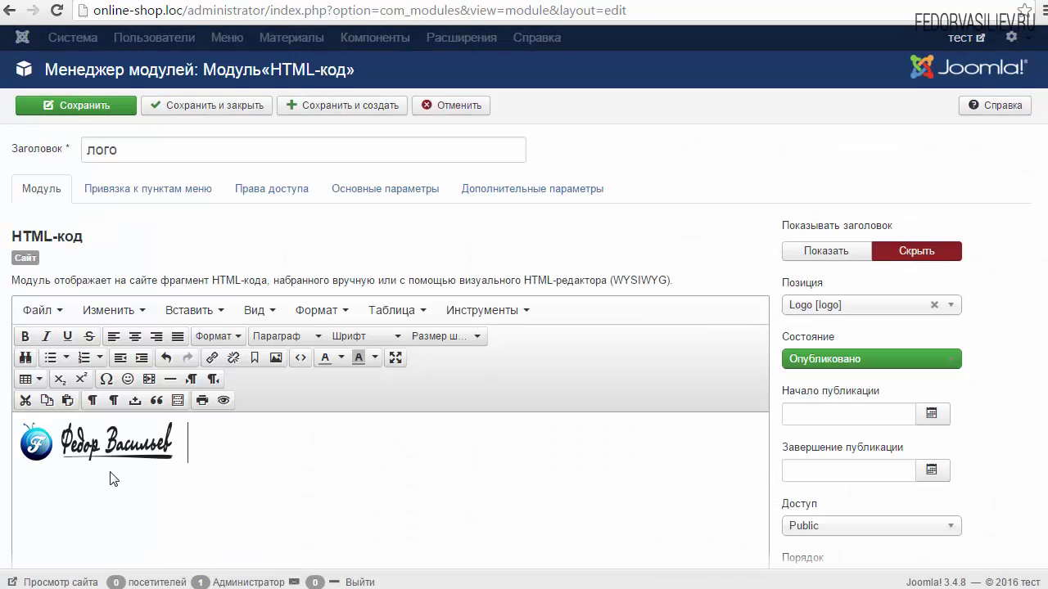
# Step: Save the logo module and reload the shop's front page to check it
pyautogui.click(88, 105)
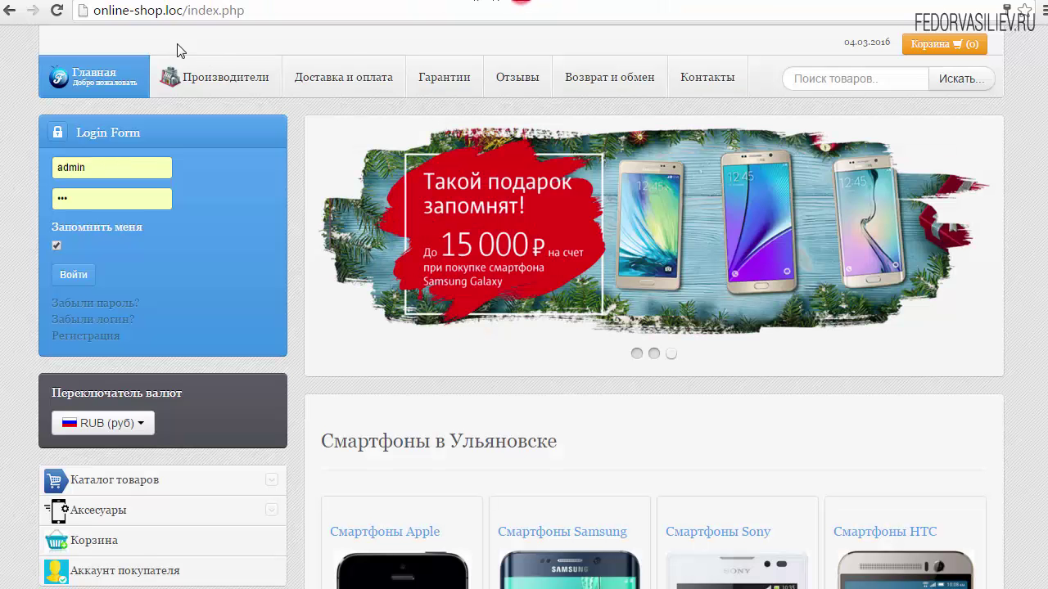
pyautogui.click(59, 11)
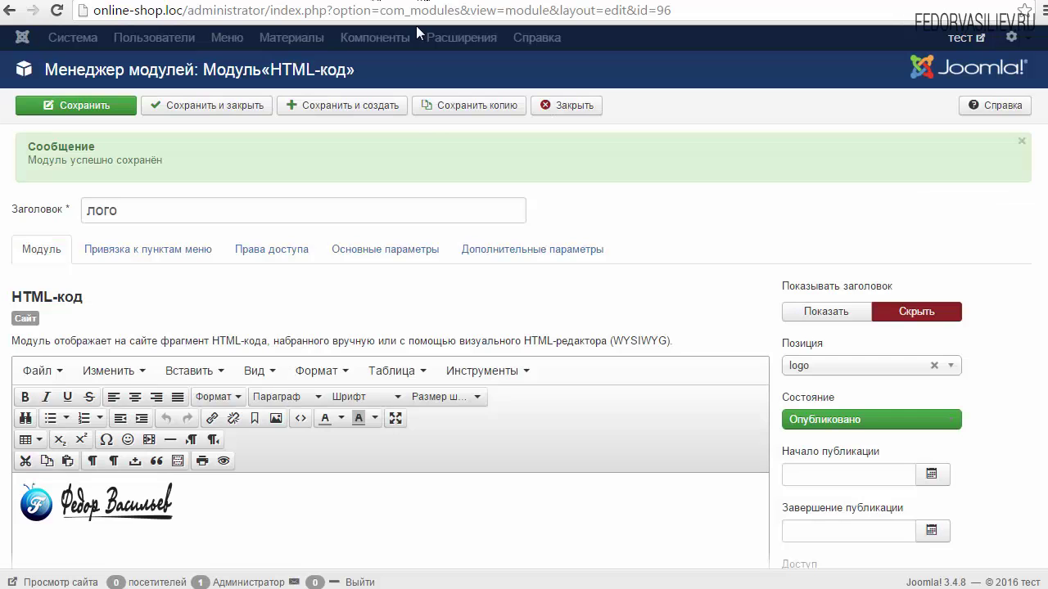
# Step: Center the logo image horizontally within the module's content
pyautogui.scroll(-1, 316, 218)
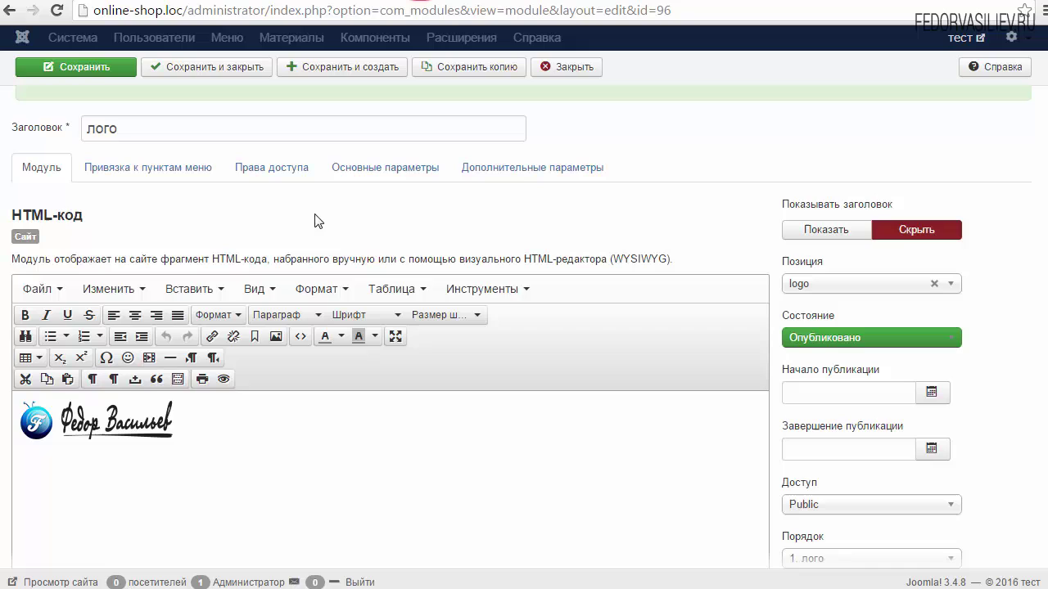
pyautogui.click(107, 425)
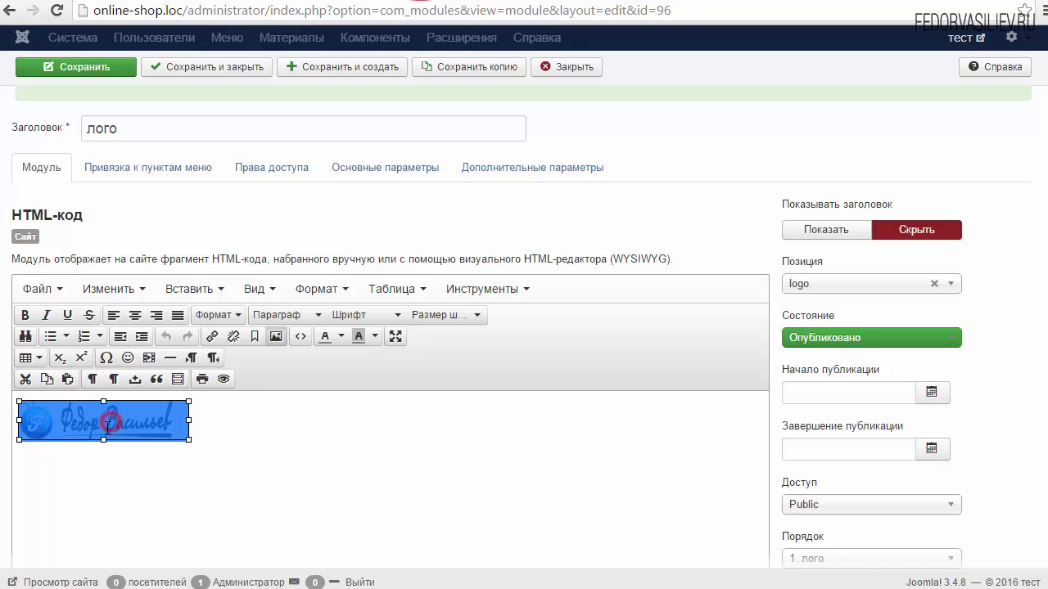
pyautogui.click(135, 316)
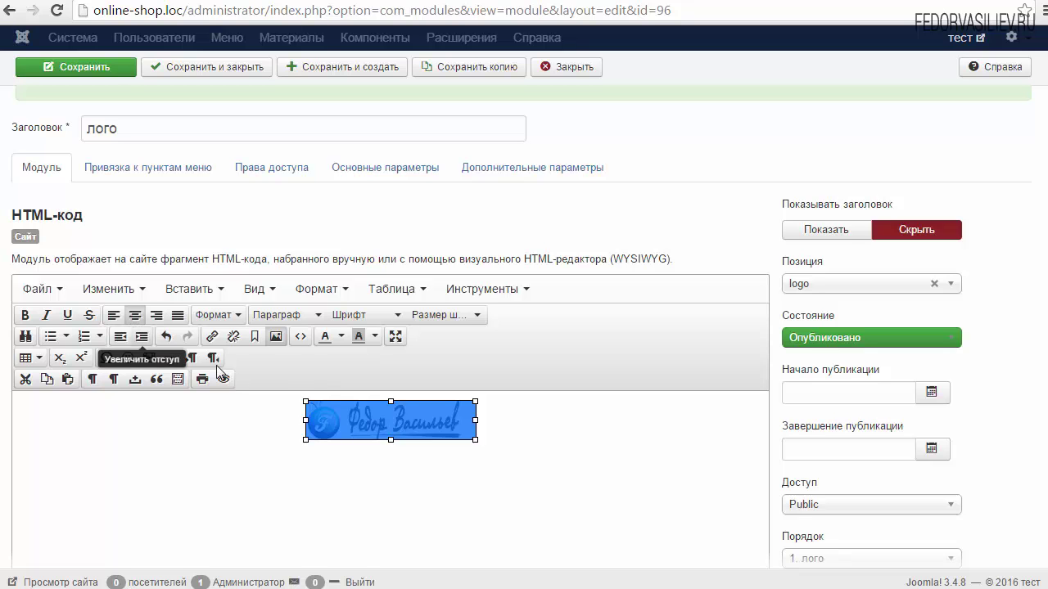
# Step: Remove the "margin-right: auto;" declaration from the logo image's style in the module's HTML source code
pyautogui.click(302, 338)
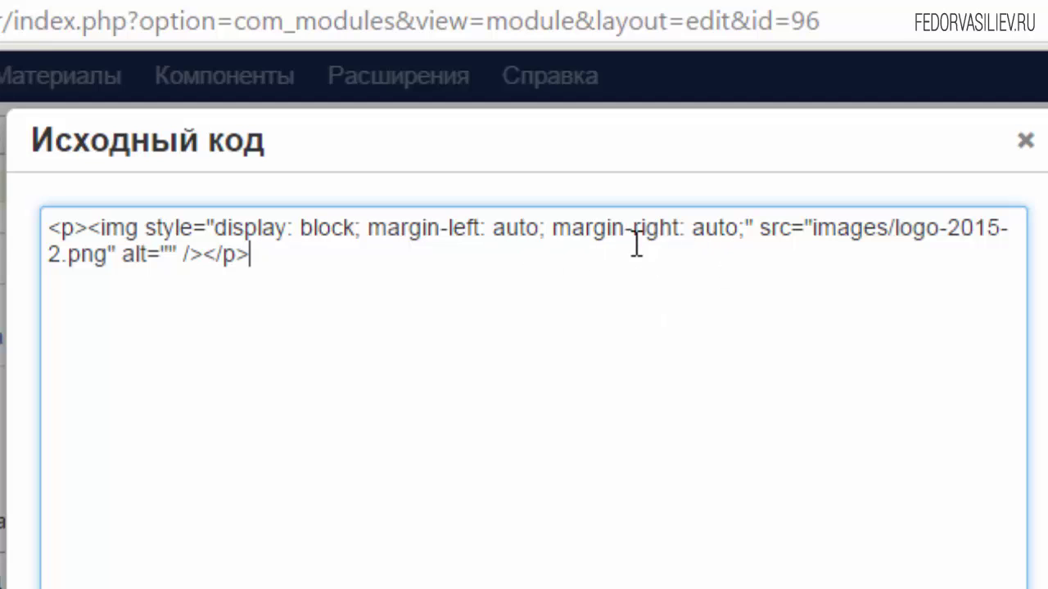
pyautogui.click(745, 229)
pyautogui.moveTo(745, 229); pyautogui.dragTo(552, 229)
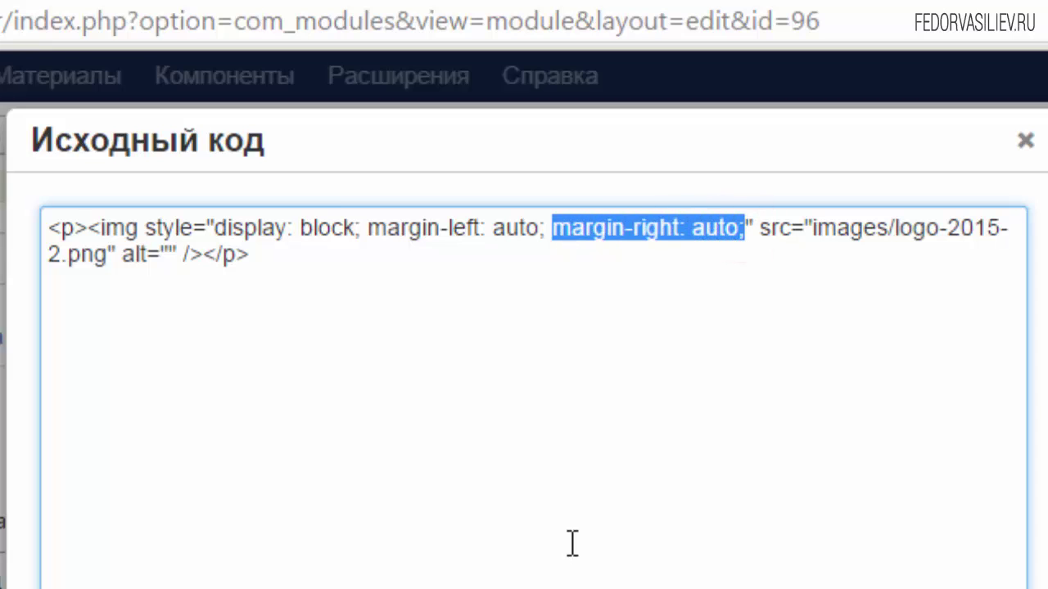
pyautogui.press('Delete')
pyautogui.press('BackSpace')
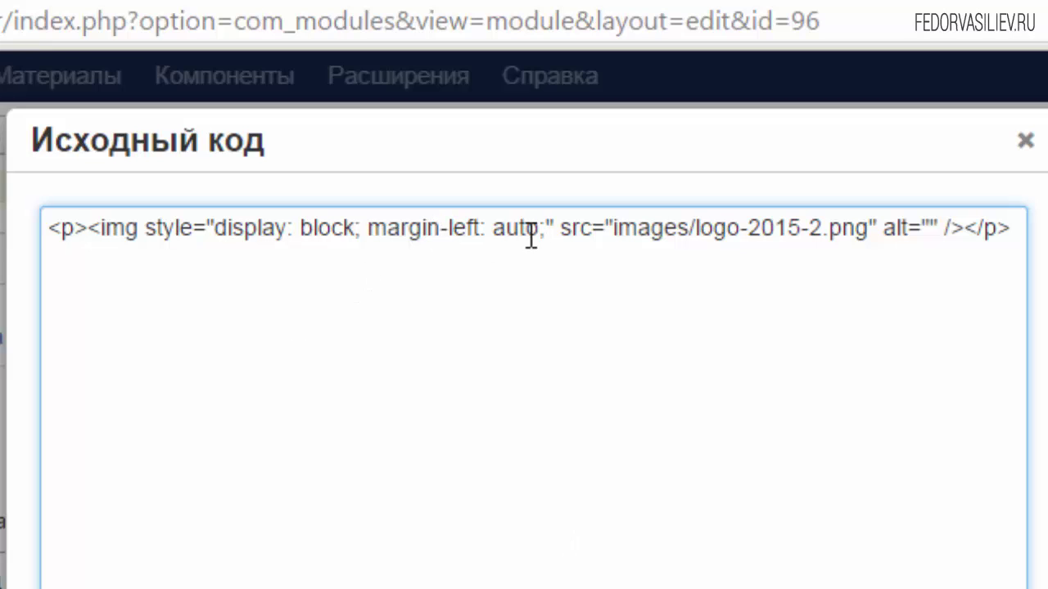
# Step: Set the logo image's margin-left to 20px in the source code and apply the change
pyautogui.moveTo(543, 229); pyautogui.dragTo(496, 235)
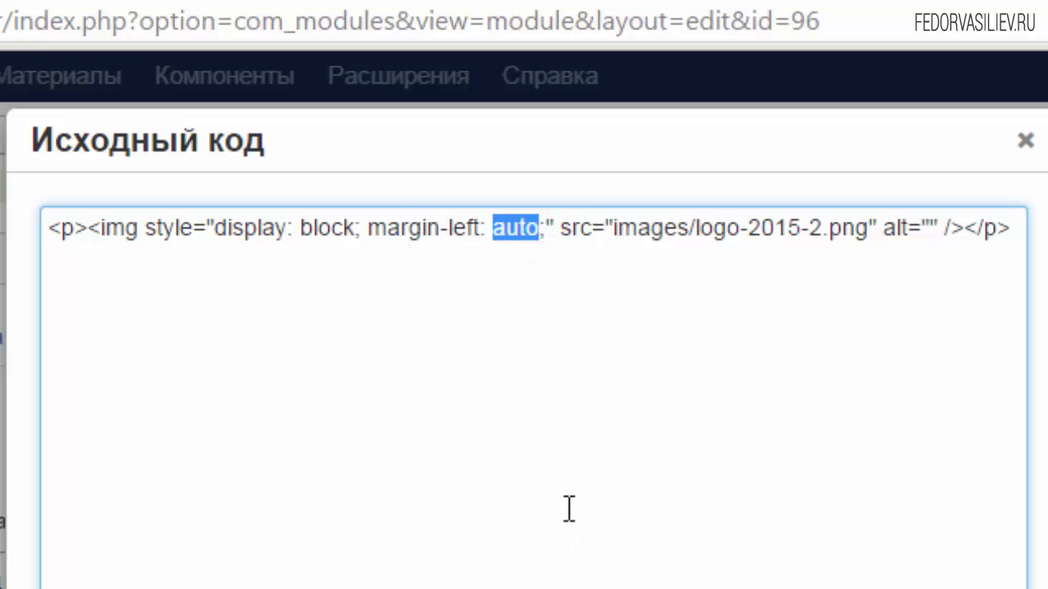
pyautogui.write('20')
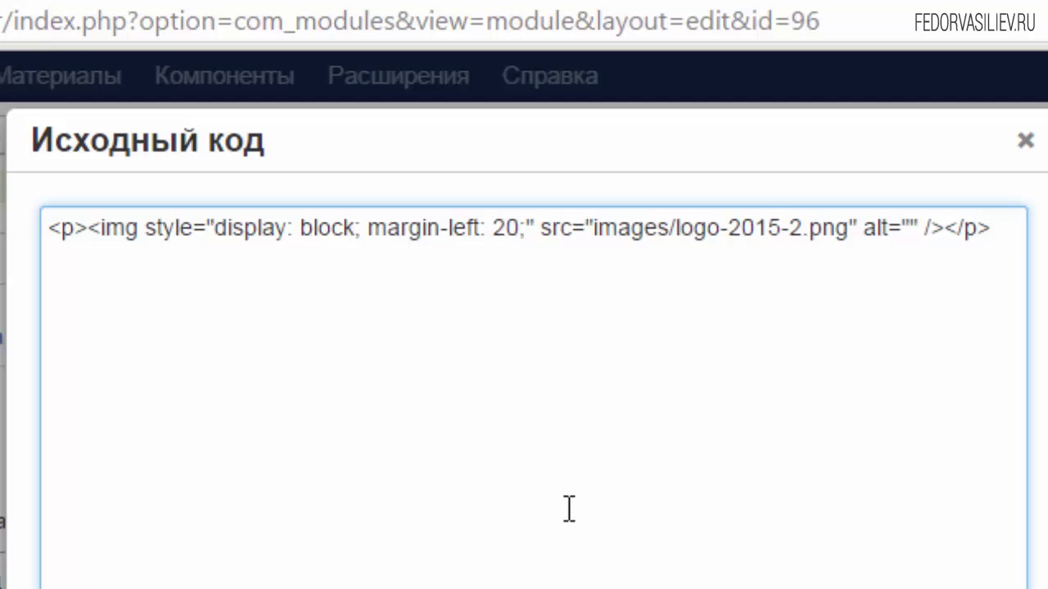
pyautogui.write('px')
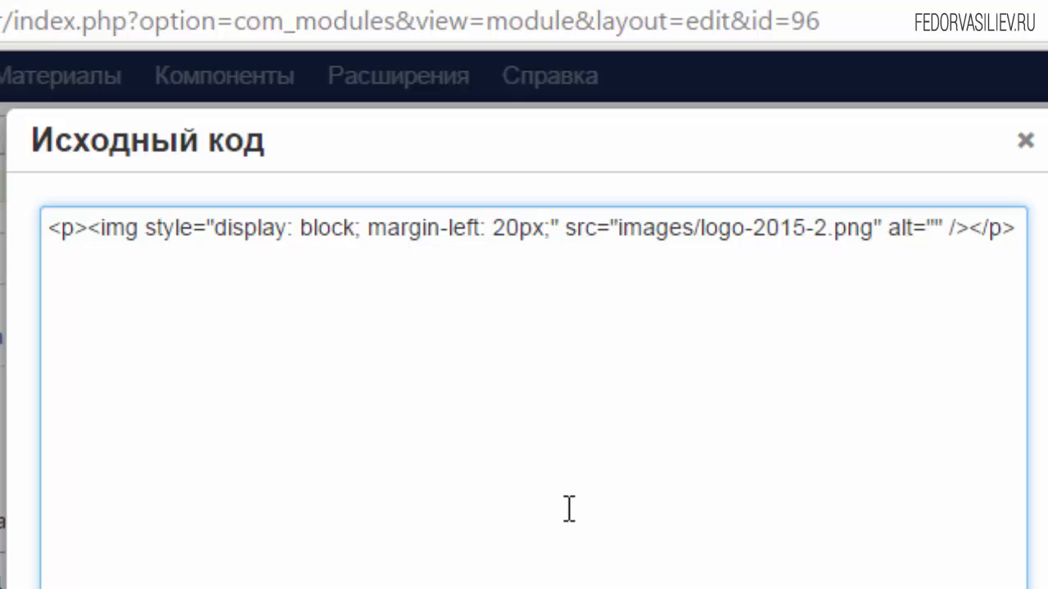
pyautogui.moveTo(543, 226); pyautogui.dragTo(510, 246)
pyautogui.click(511, 235)
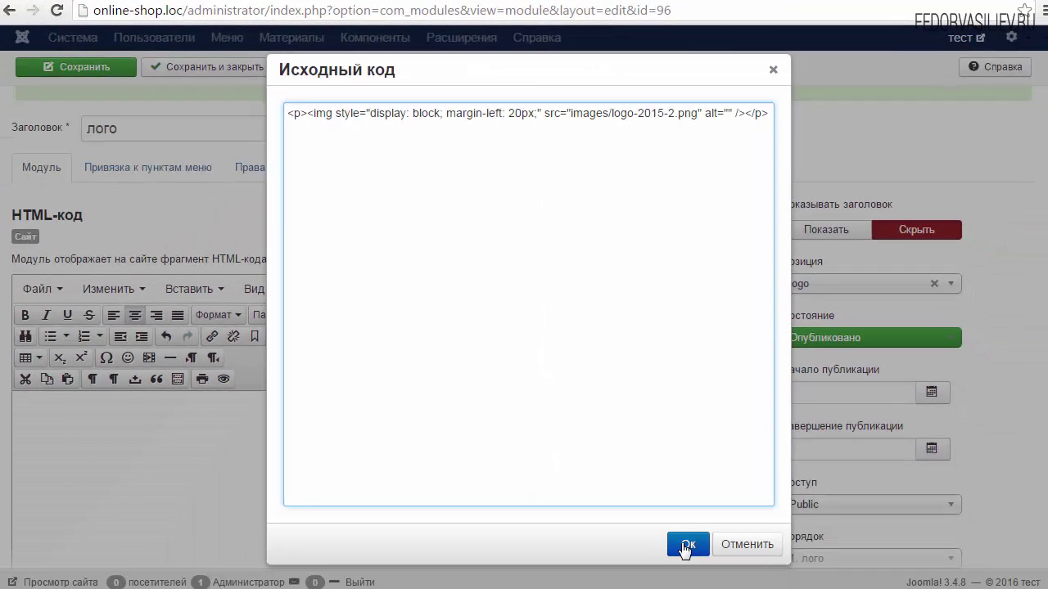
pyautogui.click(686, 544)
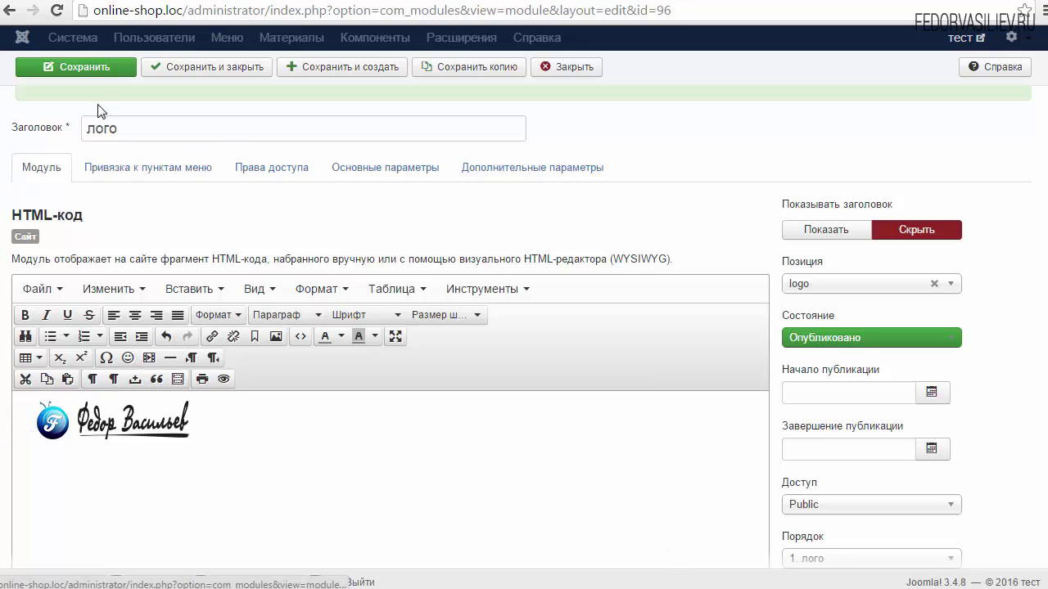
# Step: Save the logo module with its new left margin and refresh the shop's front page
pyautogui.click(90, 67)
pyautogui.hotkey('ctrl', 'Tab')
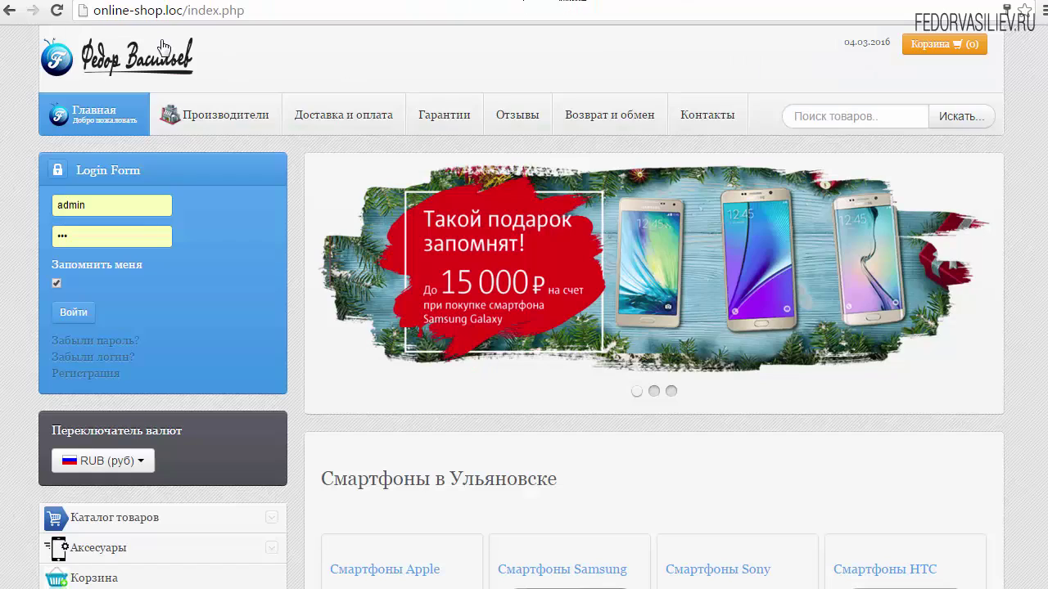
pyautogui.click(55, 11)
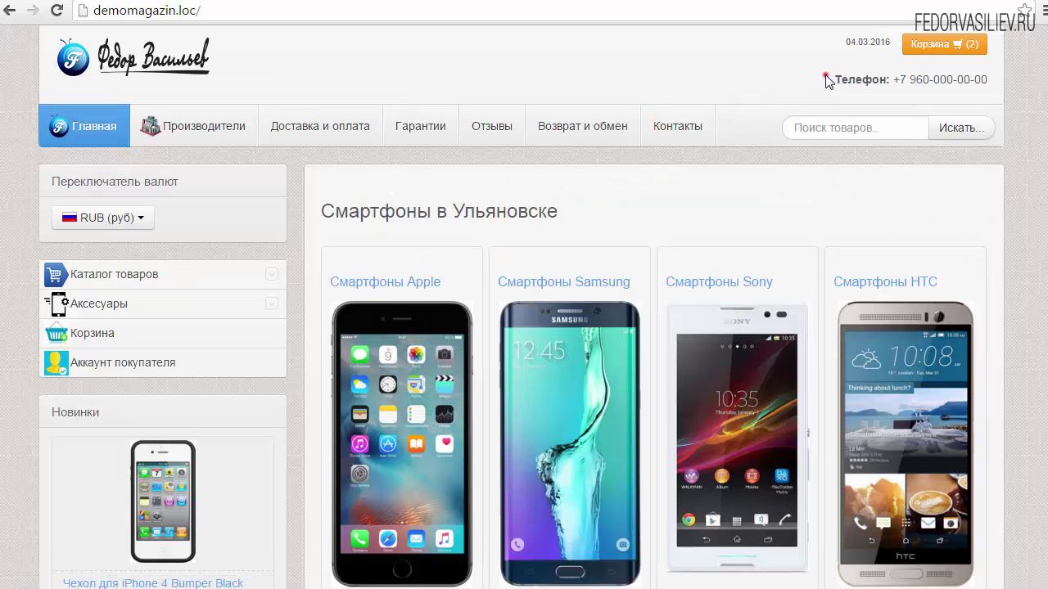
# Step: Copy the phone line from the header of the demomagazin.loc shop
pyautogui.moveTo(826, 80); pyautogui.dragTo(986, 80)
pyautogui.hotkey('ctrl', 'c')
pyautogui.rightClick(982, 79)
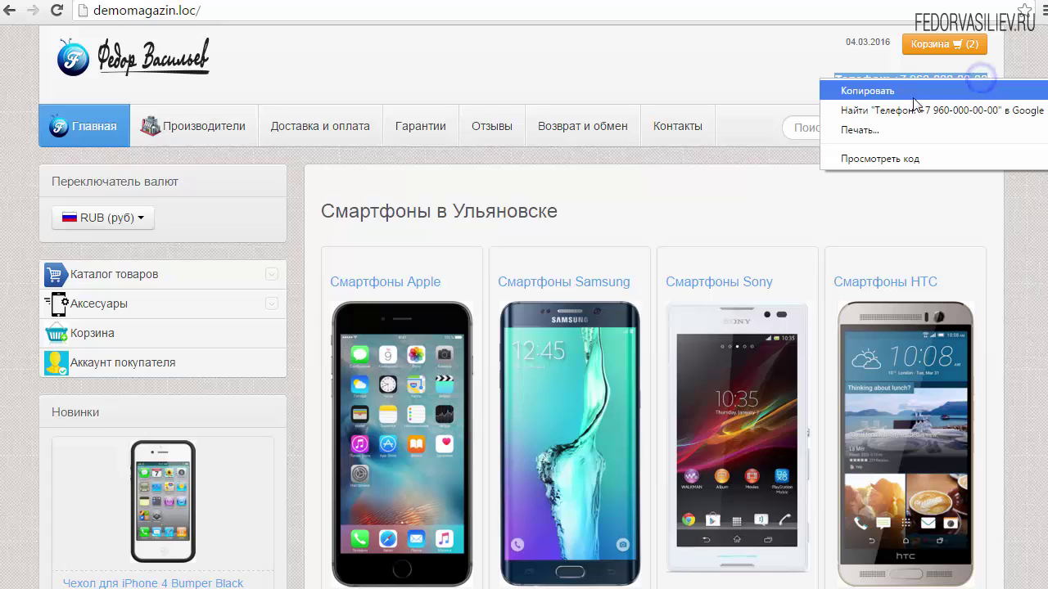
pyautogui.click(887, 93)
pyautogui.click(801, 92)
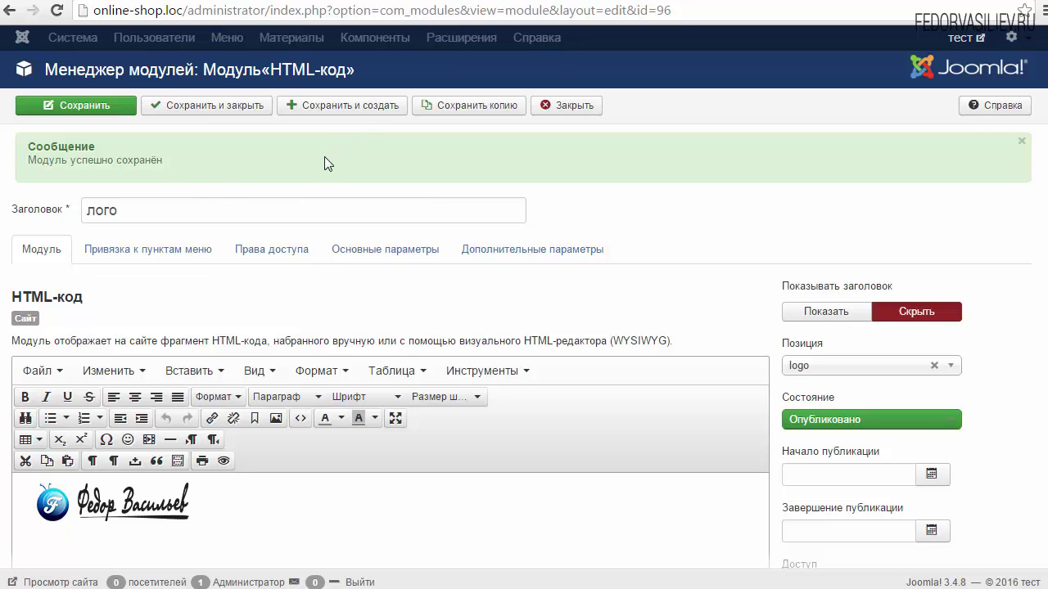
# Step: Save the logo module and start a new HTML module titled "телефон" with its title hidden
pyautogui.click(360, 107)
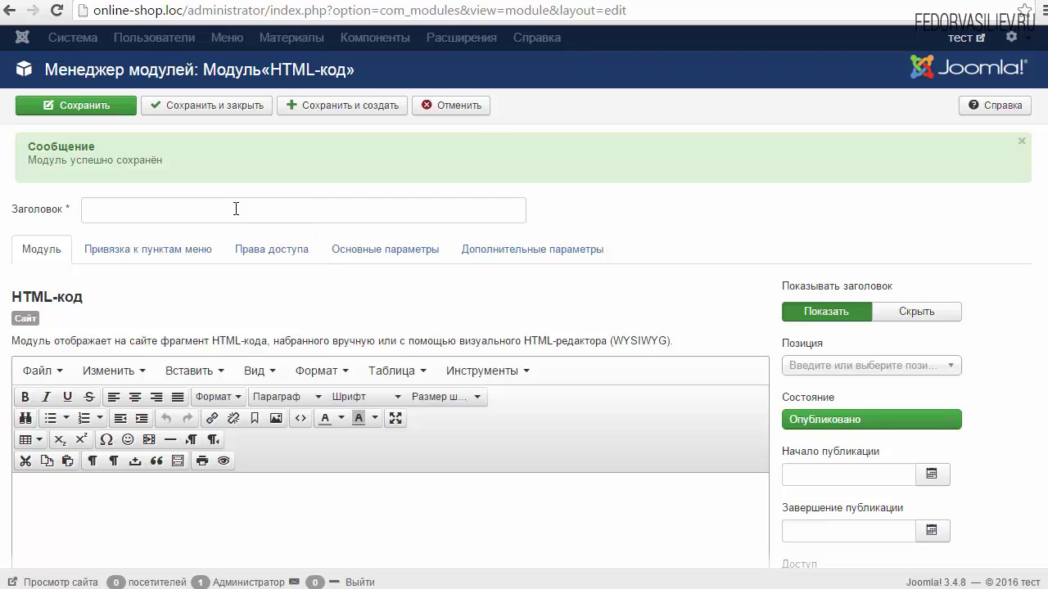
pyautogui.click(236, 209)
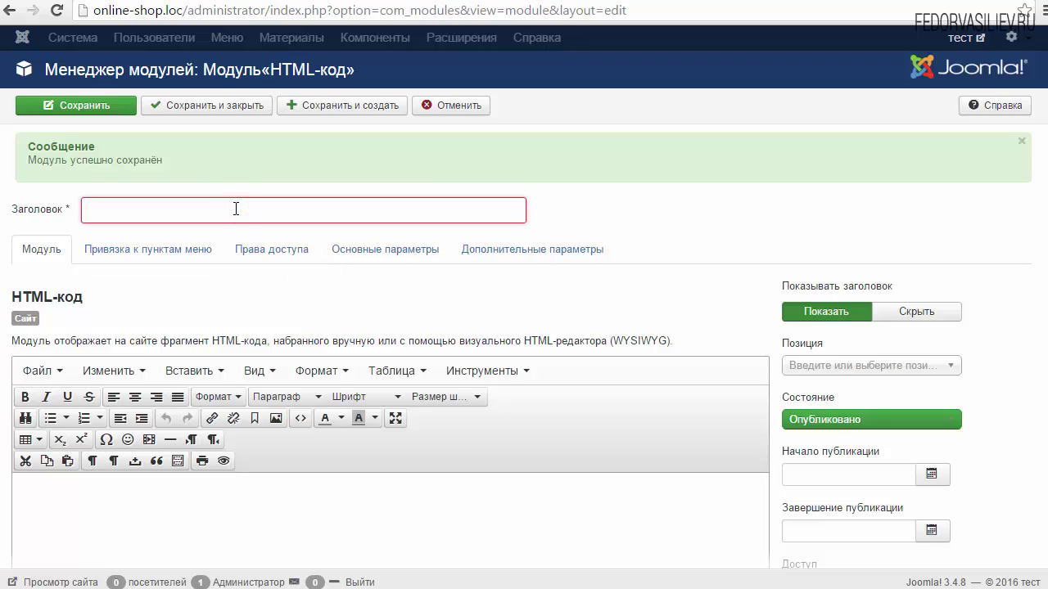
pyautogui.write('телефон')
pyautogui.click(911, 317)
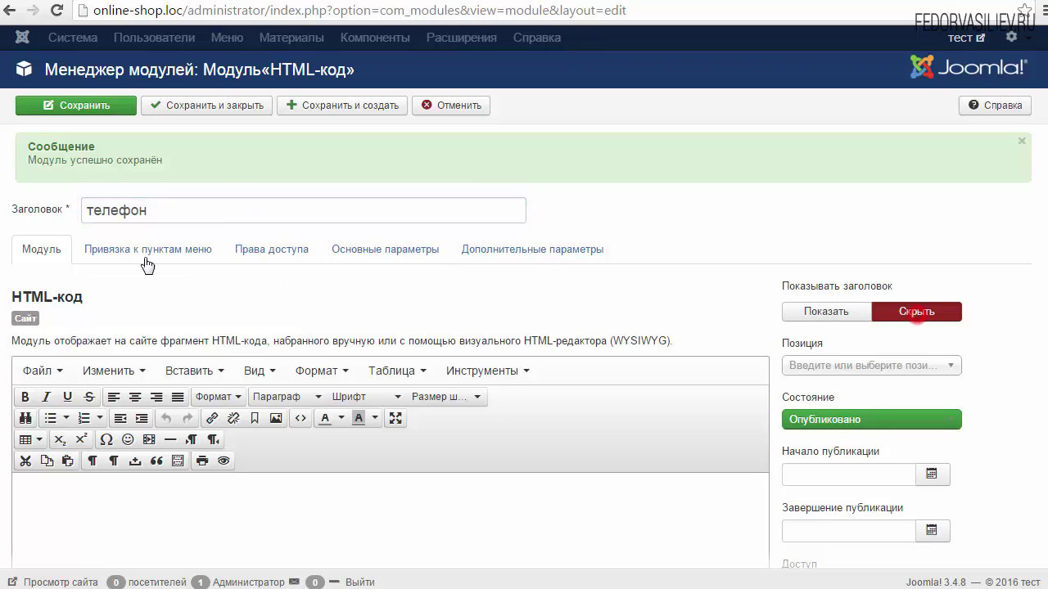
# Step: Paste the copied phone line into the new module's content and check the module's menu assignment
pyautogui.scroll(-2, 133, 344)
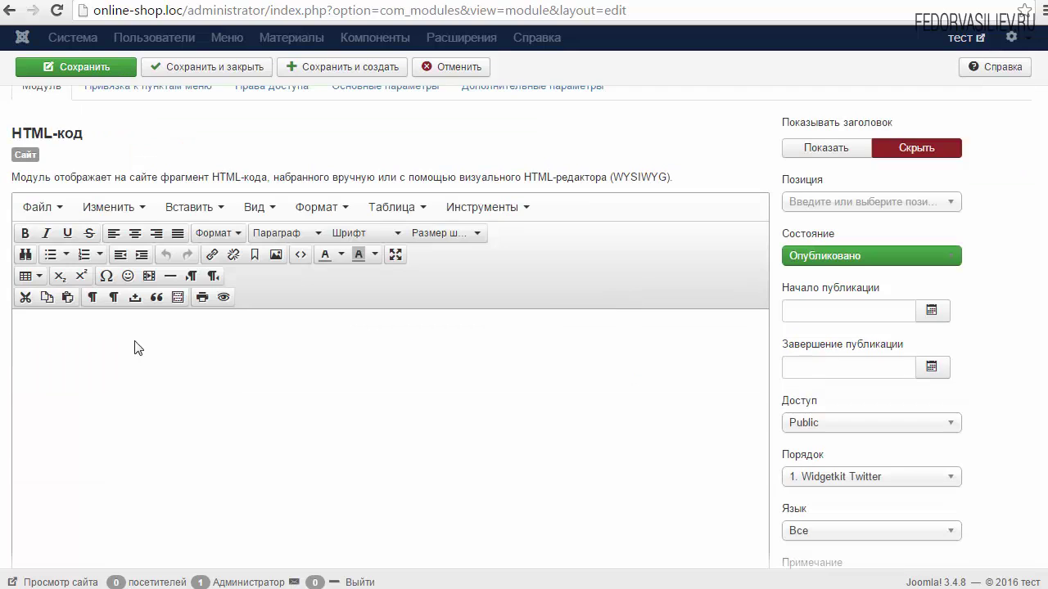
pyautogui.click(133, 327)
pyautogui.hotkey('ctrl', 'v')
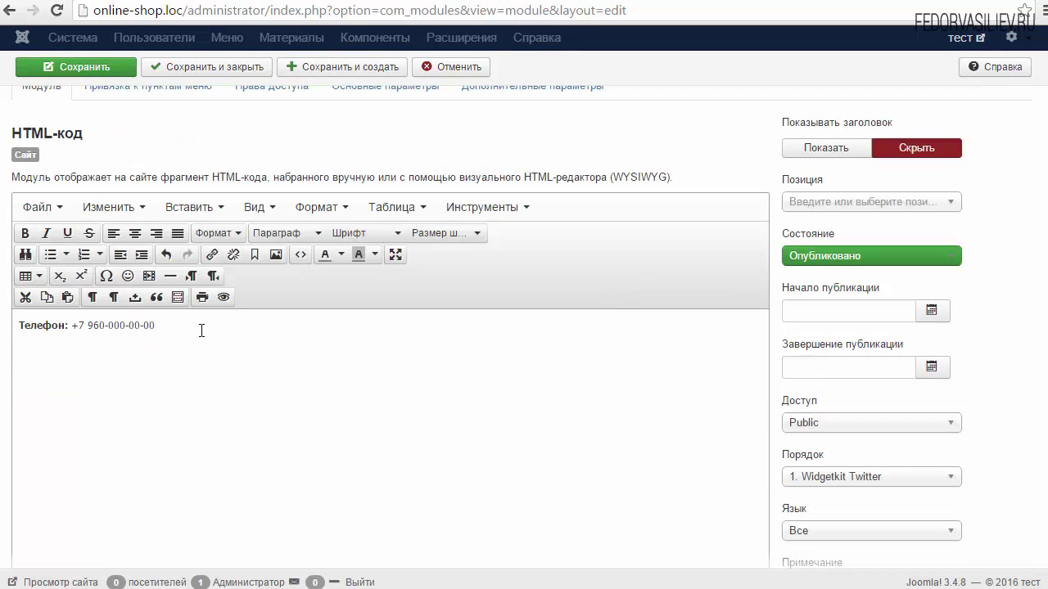
pyautogui.scroll(1, 109, 175)
pyautogui.click(109, 174)
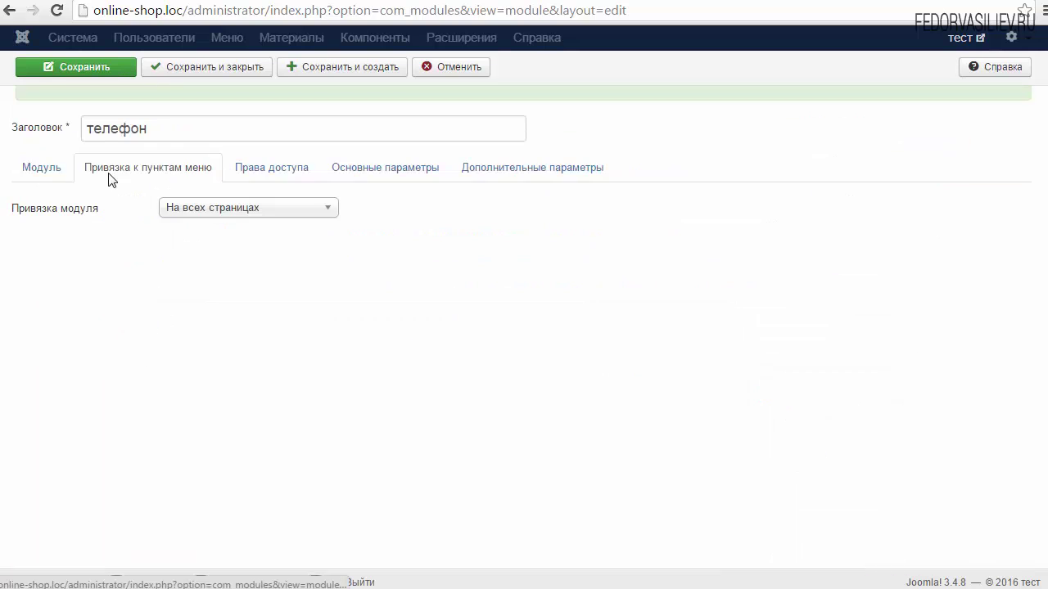
pyautogui.click(32, 166)
# Step: Display the template's module positions on demomagazin.loc with ?tp=1 to find the phone line's position name
pyautogui.click(954, 284)
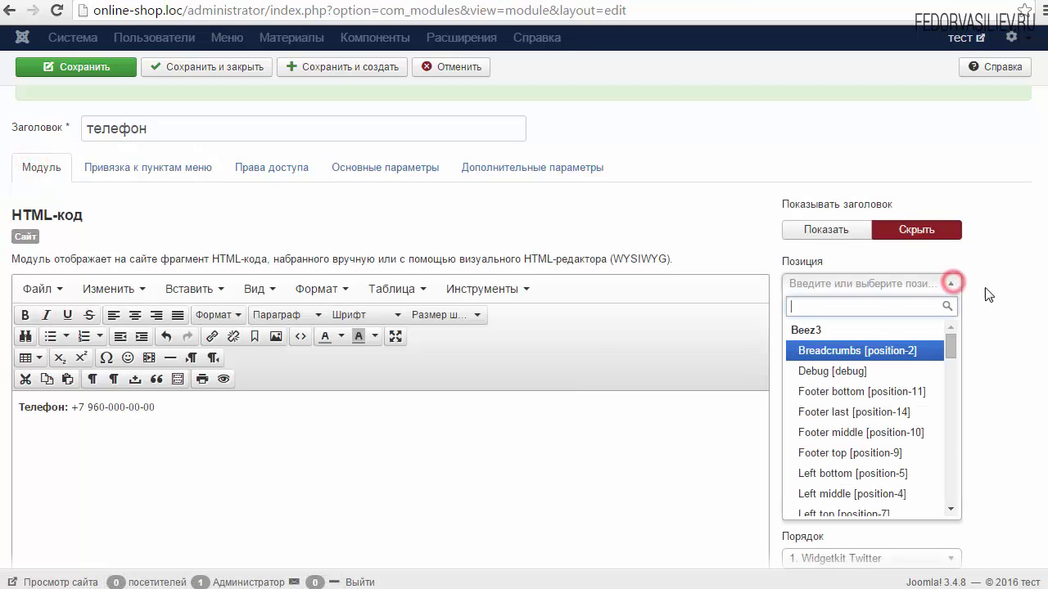
pyautogui.click(1001, 286)
pyautogui.click(282, 2)
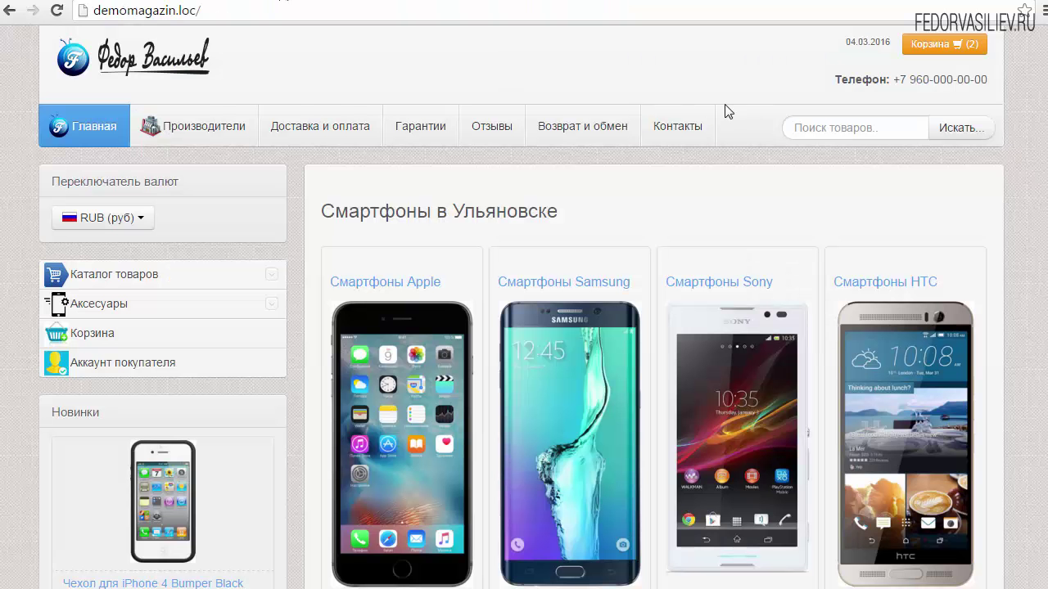
pyautogui.click(217, 10)
pyautogui.click(253, 10)
pyautogui.press('BackSpace')
pyautogui.click(213, 65)
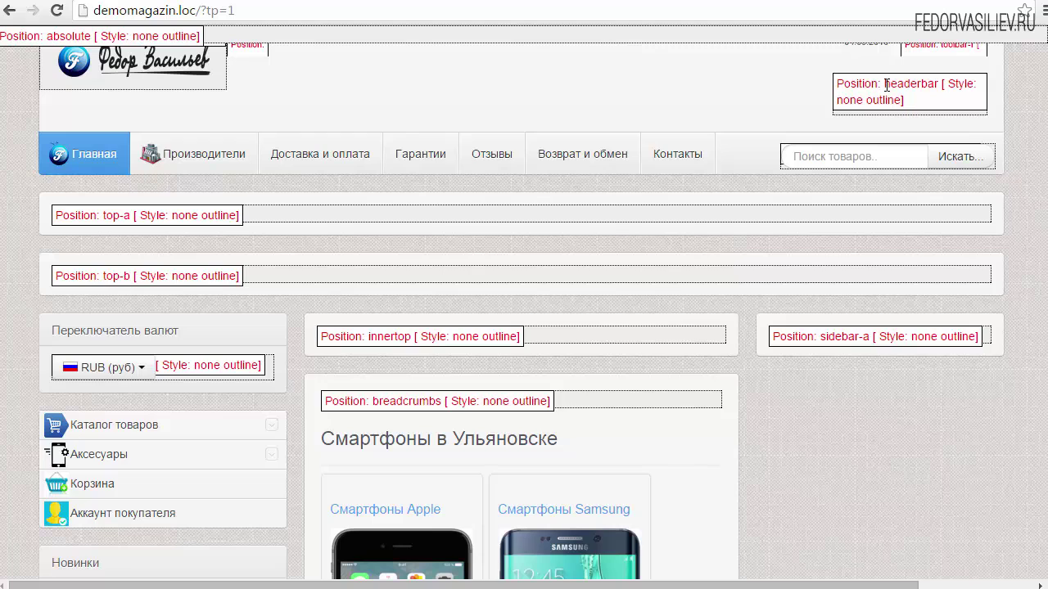
pyautogui.moveTo(903, 84); pyautogui.dragTo(920, 83)
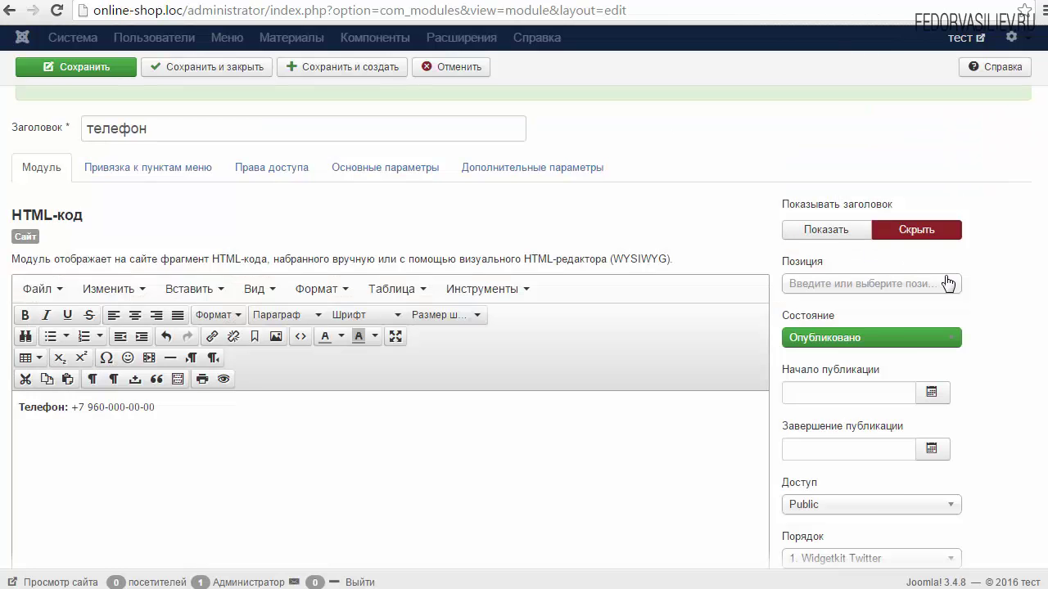
# Step: Assign the phone module to the Headerbar [headerbar] position and save it
pyautogui.click(950, 284)
pyautogui.moveTo(949, 332); pyautogui.dragTo(951, 442)
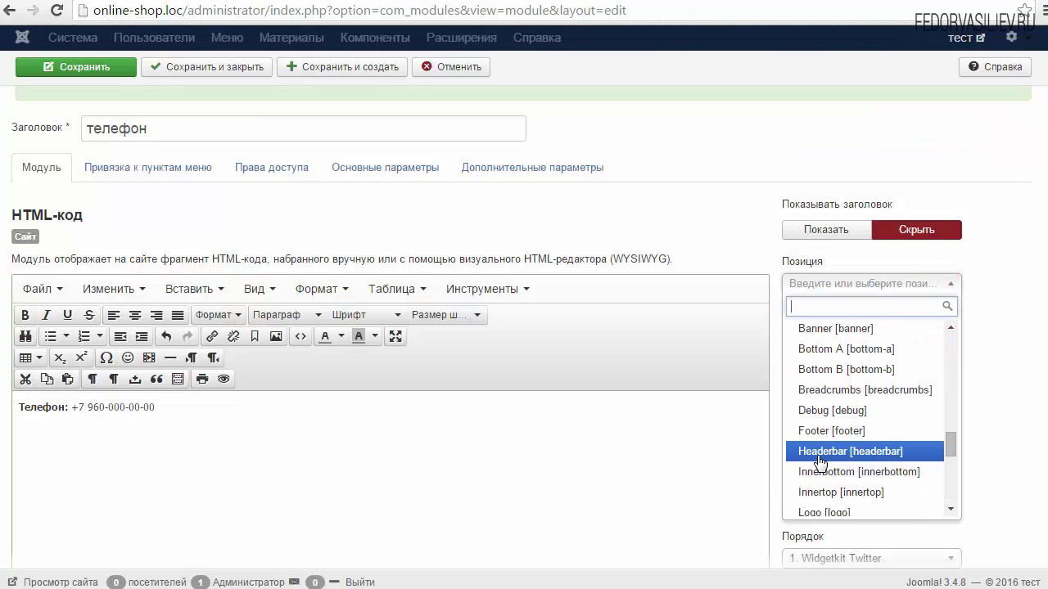
pyautogui.click(831, 453)
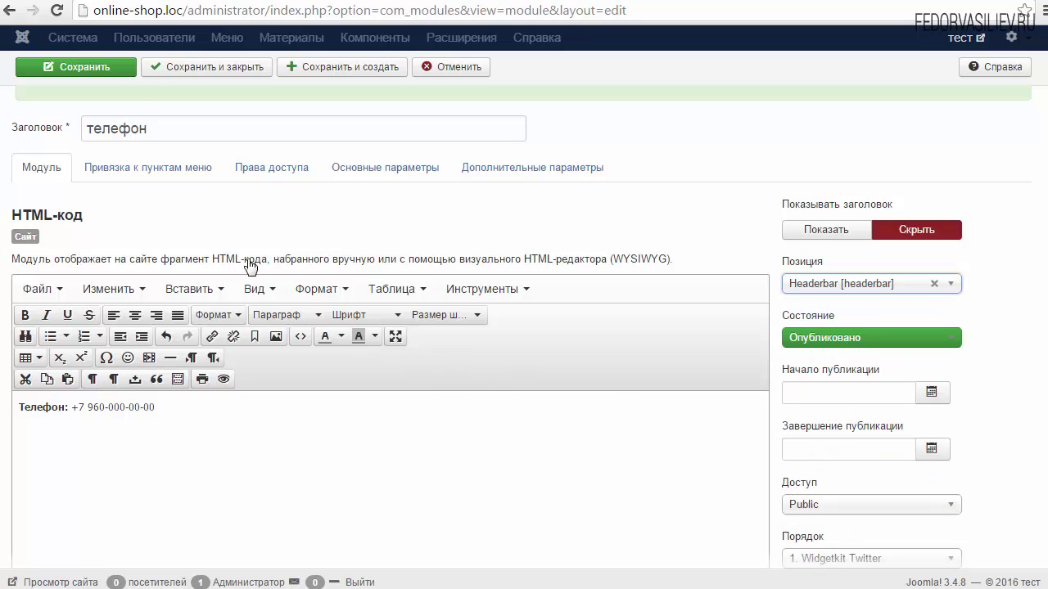
pyautogui.click(69, 65)
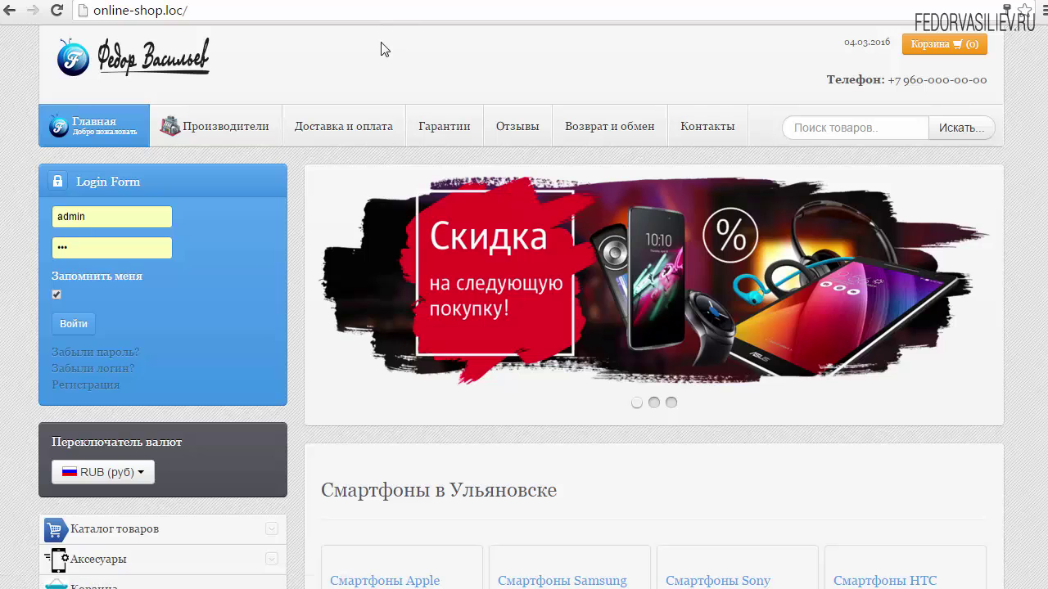
# Step: Examine the phone line in the header and the login form's heading on the online-shop.loc front page
pyautogui.moveTo(819, 82); pyautogui.dragTo(935, 82)
pyautogui.moveTo(822, 79)
pyautogui.mouseDown()
pyautogui.moveTo(986, 80)
pyautogui.moveTo(826, 79)
pyautogui.mouseUp()
pyautogui.click(984, 80)
pyautogui.click(828, 79)
pyautogui.moveTo(829, 79); pyautogui.dragTo(931, 82)
pyautogui.click(887, 80)
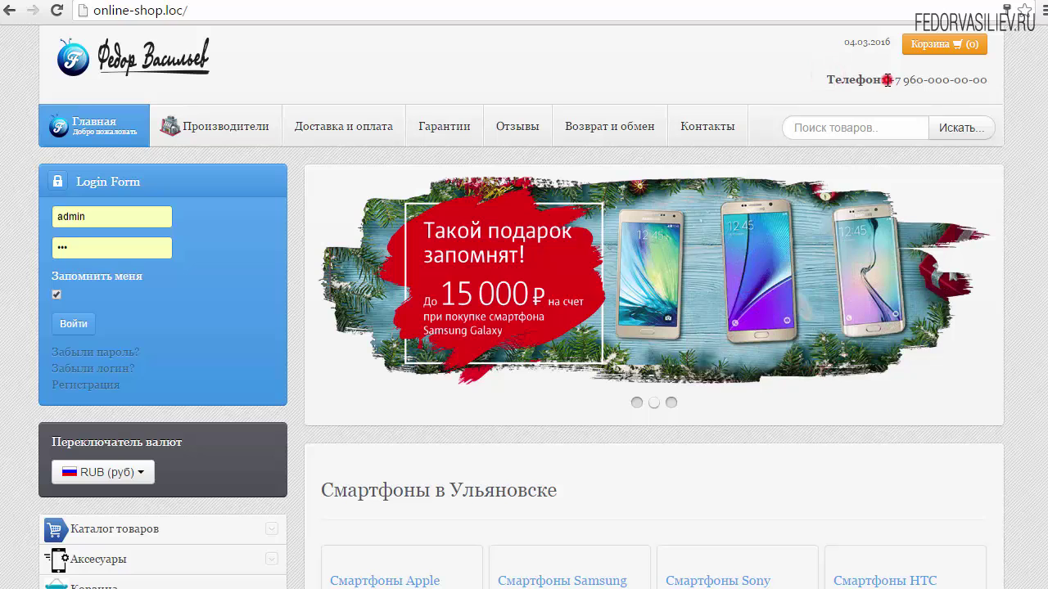
pyautogui.moveTo(827, 79); pyautogui.dragTo(984, 80)
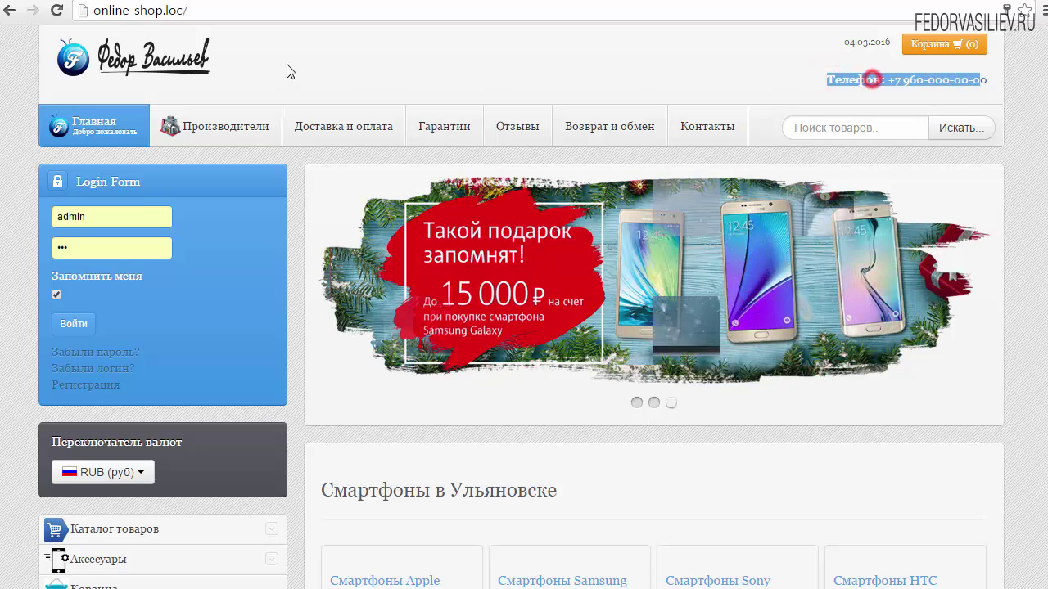
pyautogui.click(510, 93)
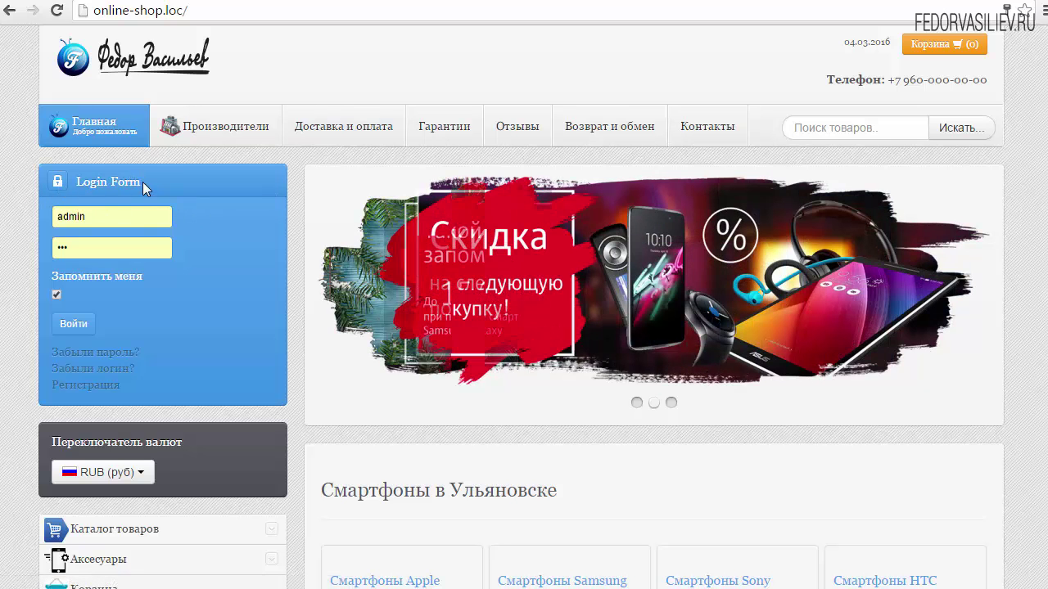
pyautogui.moveTo(149, 176); pyautogui.dragTo(76, 181)
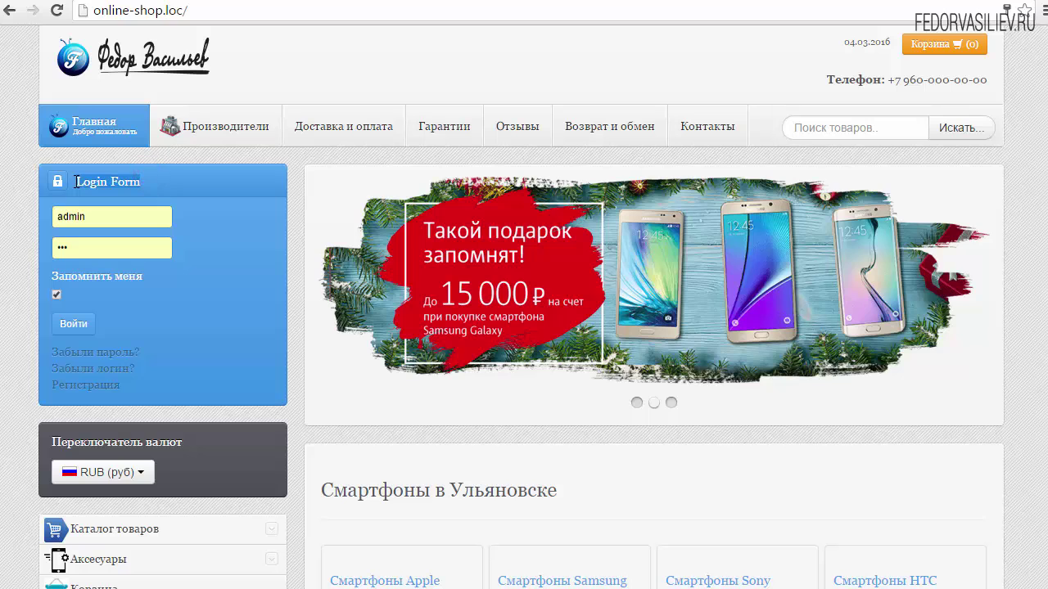
pyautogui.click(106, 183)
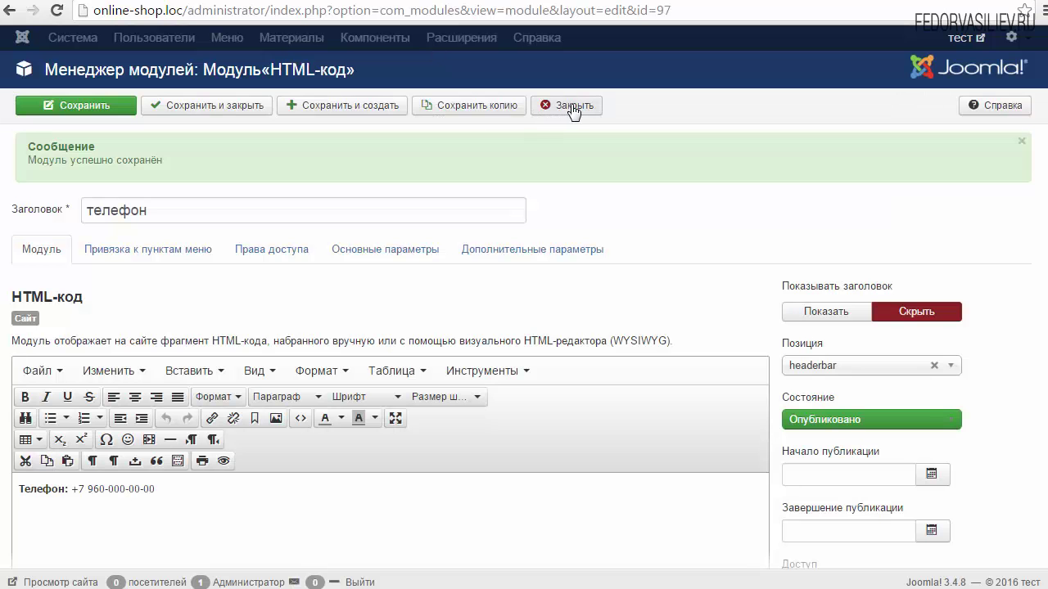
# Step: Close the phone module, retitle the Login Form module as "Вход на сайт", and save and close it
pyautogui.click(558, 110)
pyautogui.scroll(-2, 573, 180)
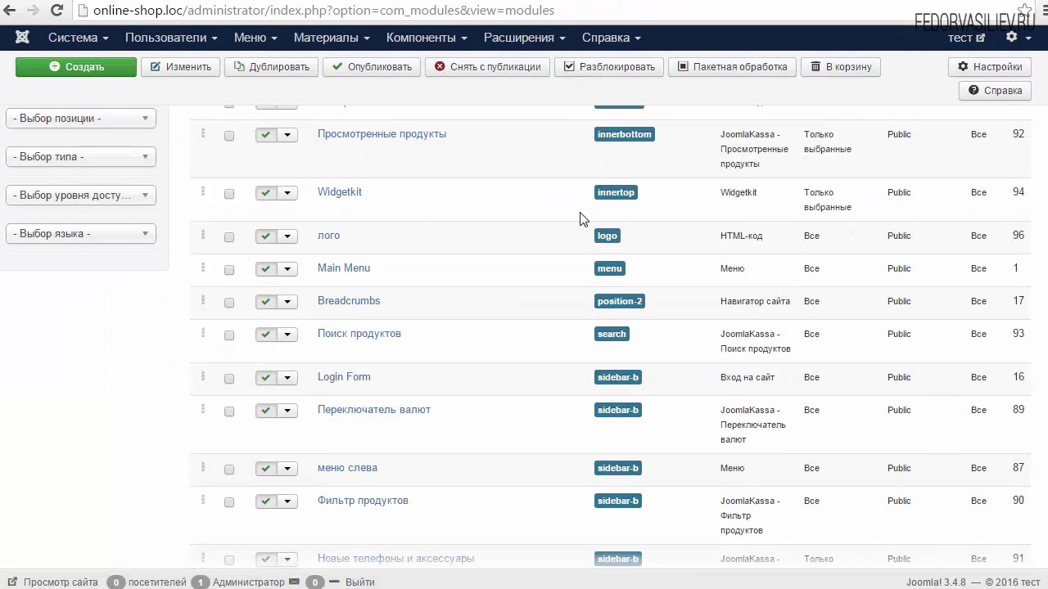
pyautogui.click(347, 378)
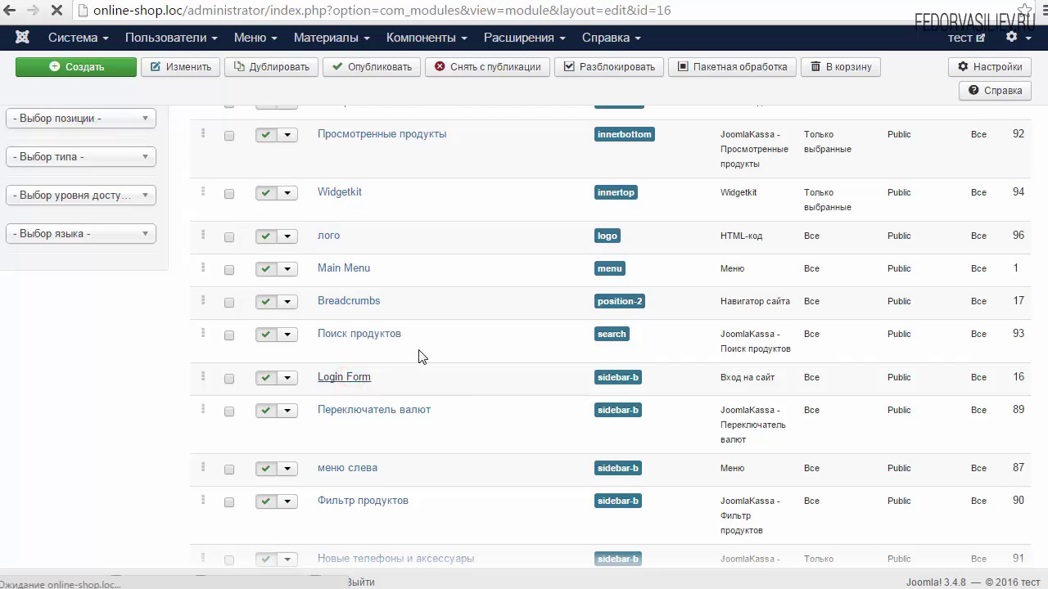
pyautogui.tripleClick(178, 149)
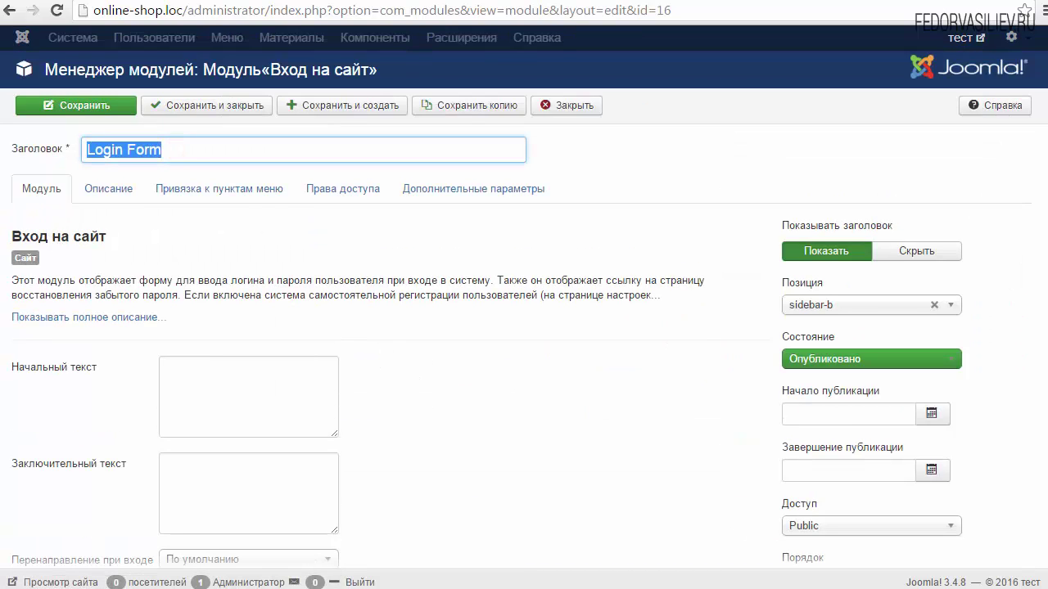
pyautogui.write('Вход на сайт')
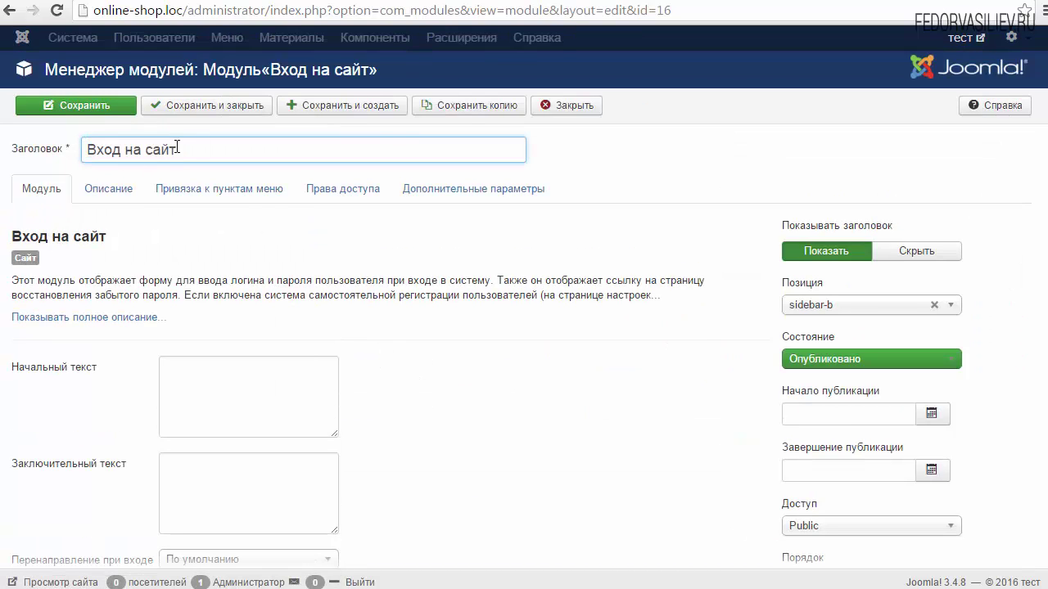
pyautogui.click(210, 106)
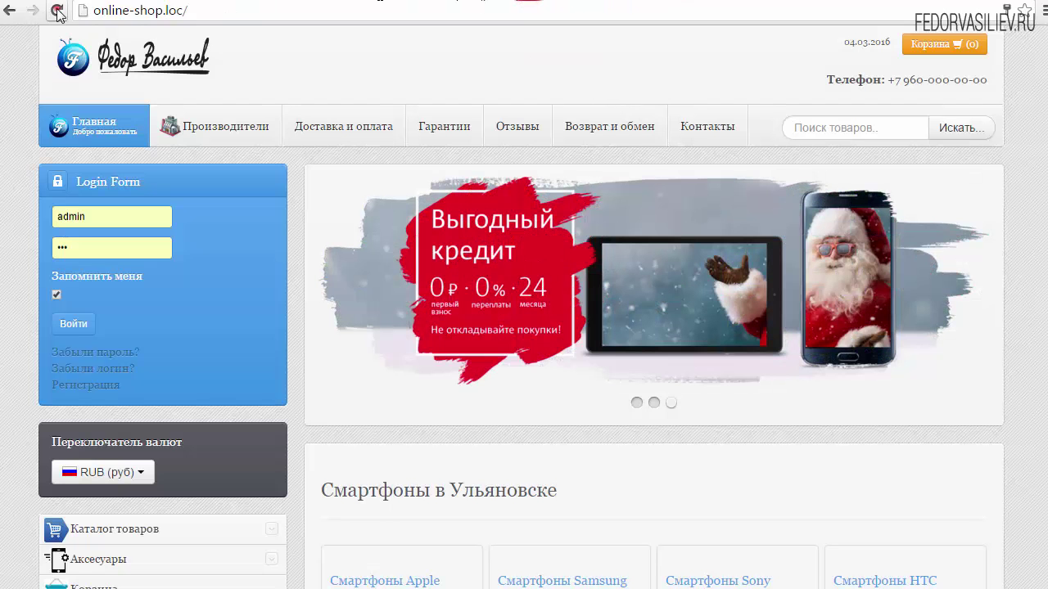
# Step: Reload the online-shop.loc front page and check the login form's heading and the lower part of the page
pyautogui.click(56, 10)
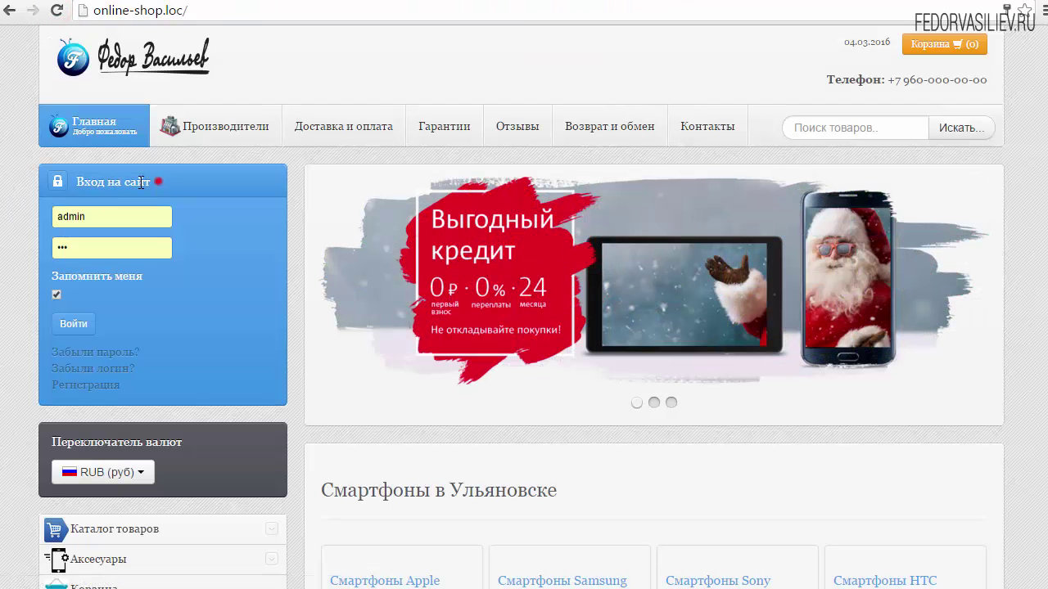
pyautogui.scroll(-6, 344, 194)
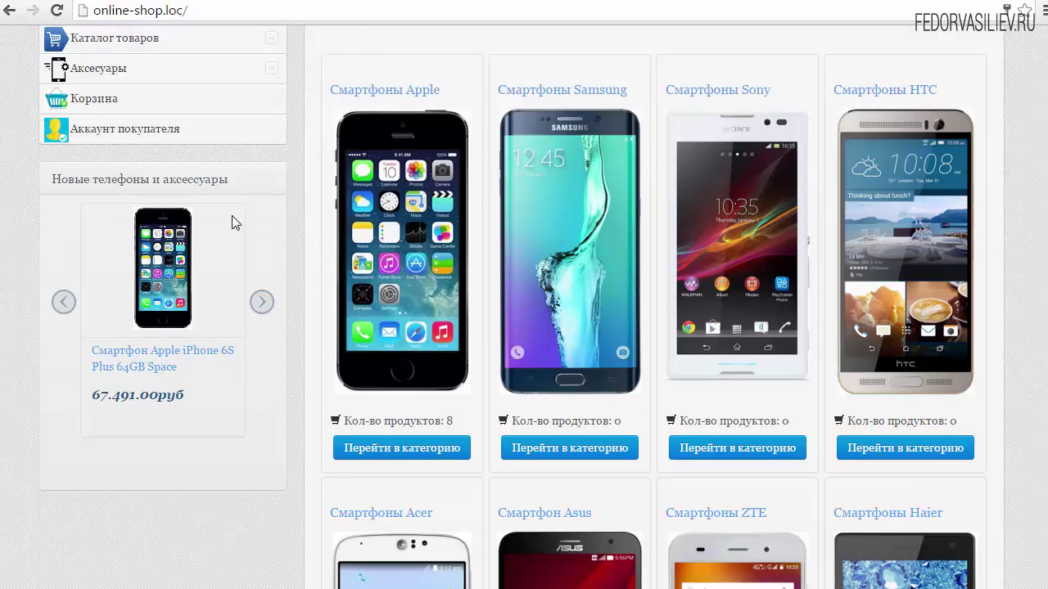
pyautogui.scroll(-4, 231, 215)
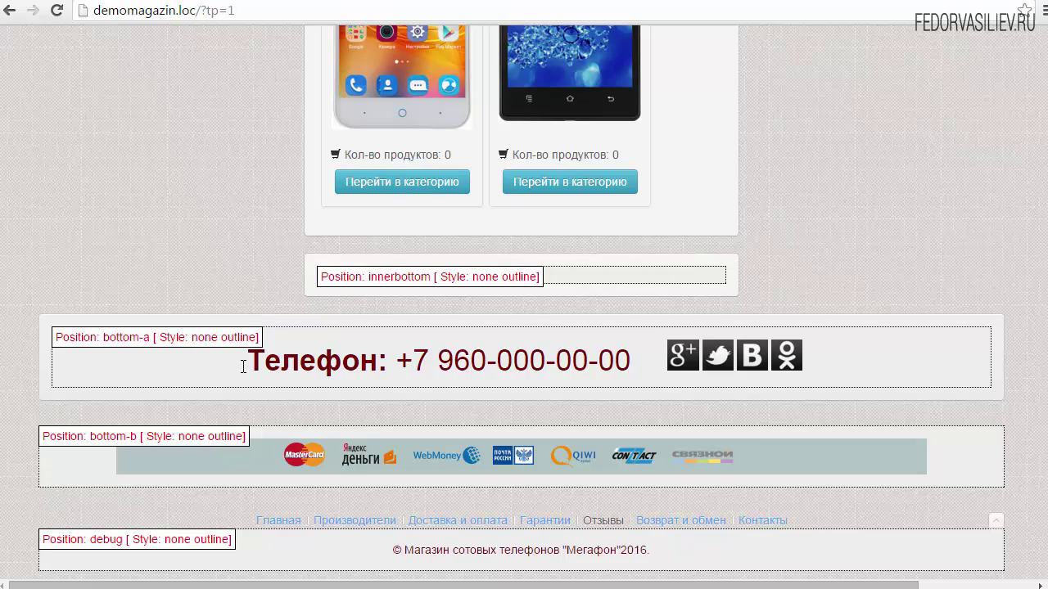
# Step: Check on demomagazin.loc which module position holds the footer's phone line and social network icons
pyautogui.moveTo(243, 367); pyautogui.dragTo(571, 368)
pyautogui.click(634, 373)
pyautogui.moveTo(151, 334); pyautogui.dragTo(115, 344)
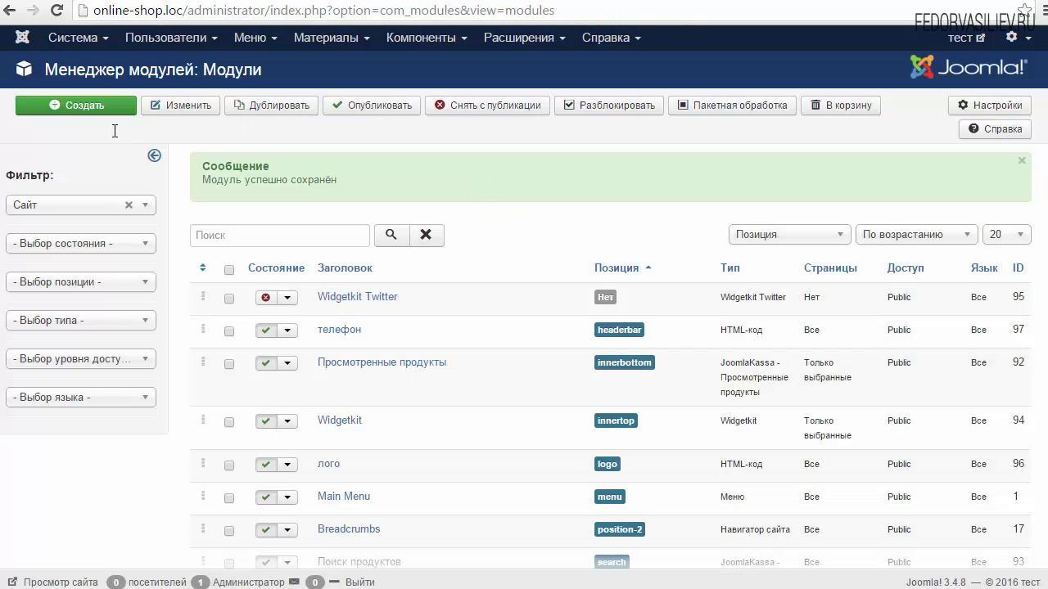
# Step: Create a new HTML-код module titled "инфо" with its title hidden on the site
pyautogui.click(107, 105)
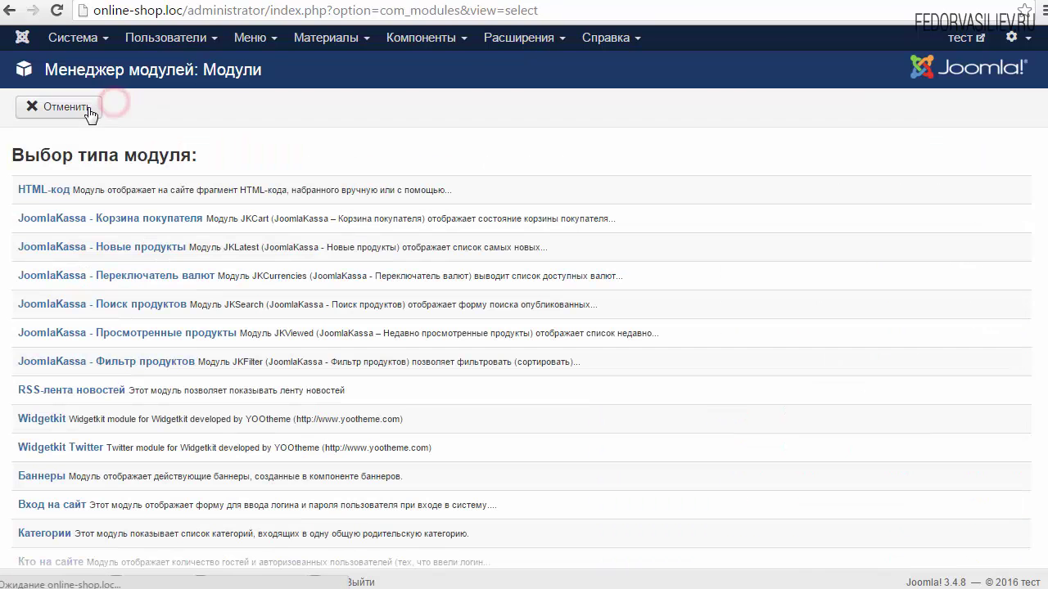
pyautogui.click(45, 190)
pyautogui.click(270, 149)
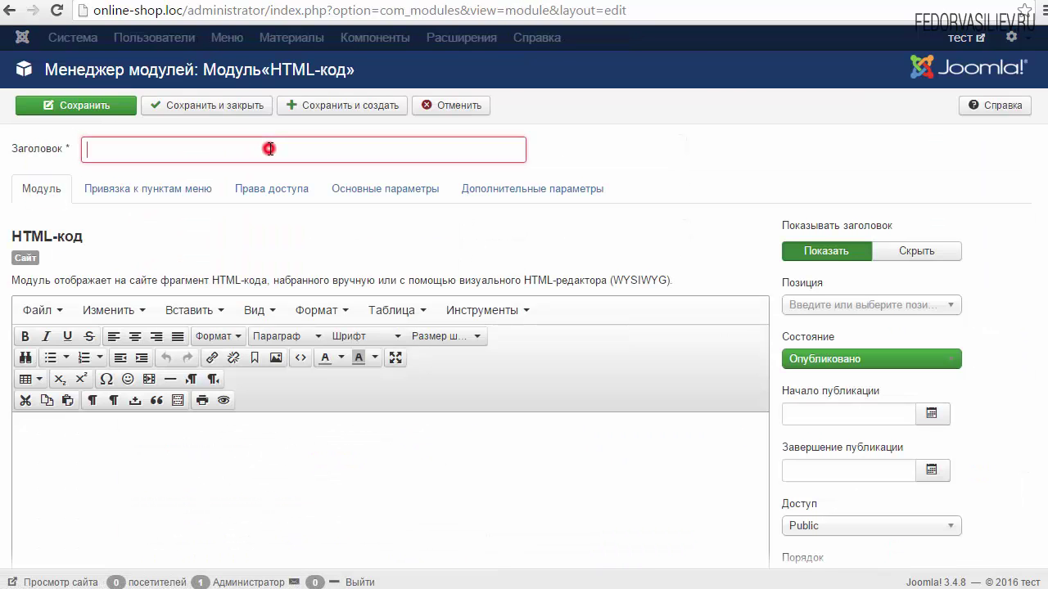
pyautogui.write('инфо')
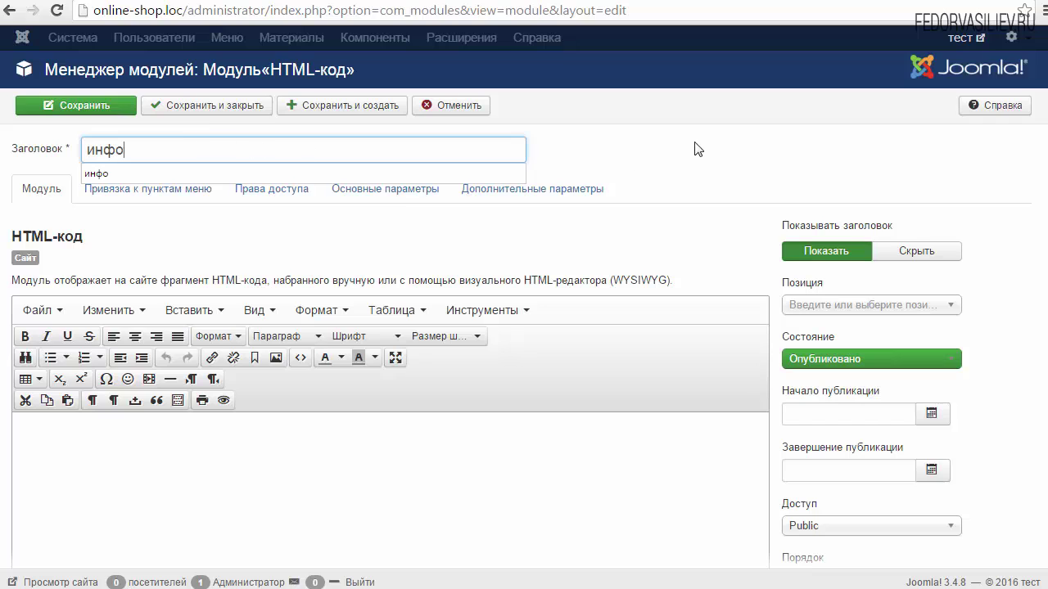
pyautogui.click(908, 251)
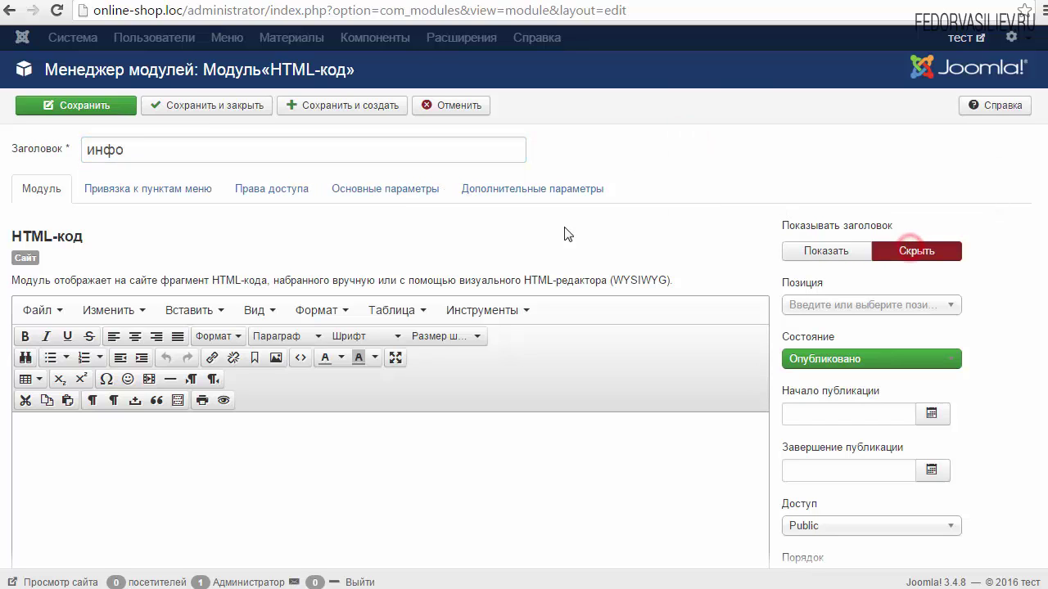
pyautogui.doubleClick(104, 148)
pyautogui.click(93, 147)
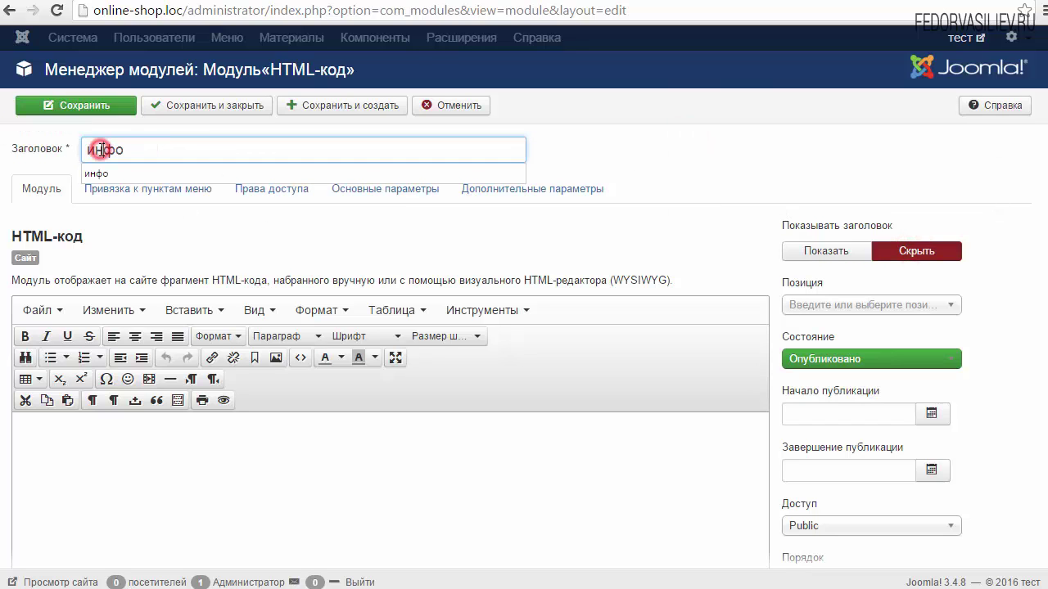
pyautogui.click(660, 156)
pyautogui.doubleClick(124, 149)
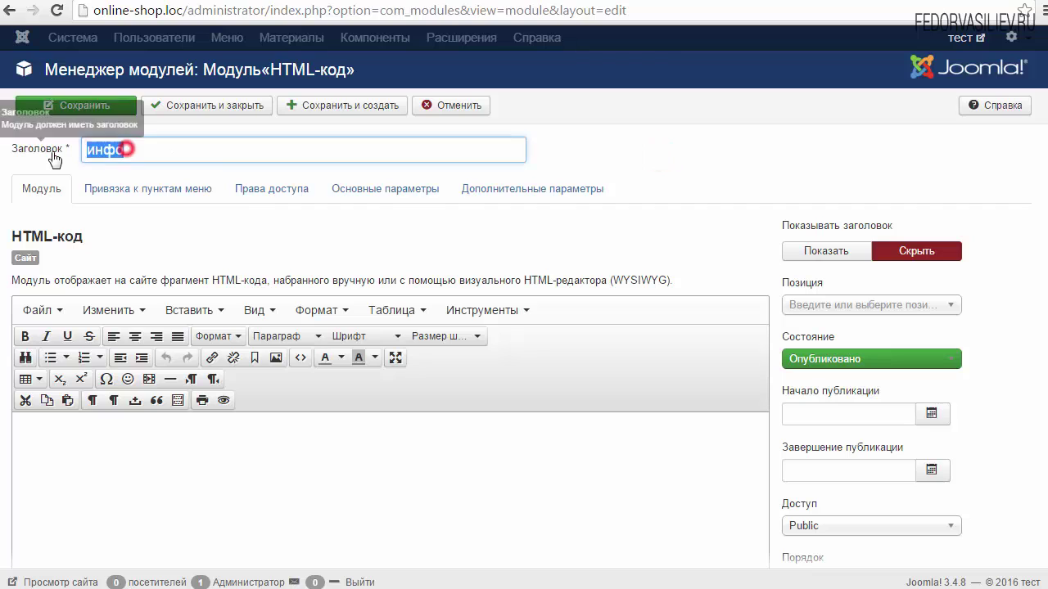
pyautogui.click(637, 152)
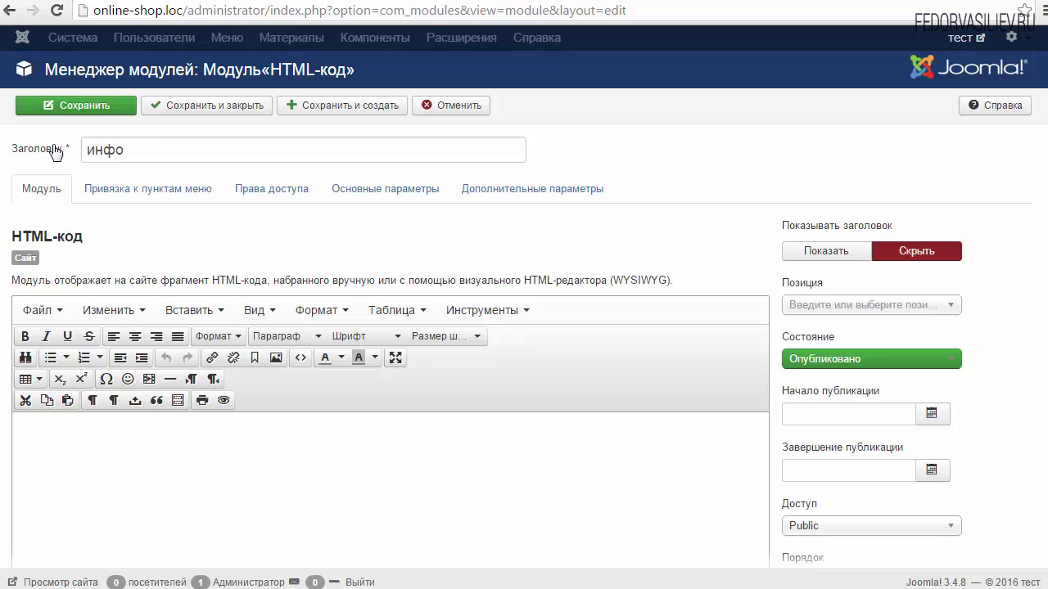
pyautogui.doubleClick(125, 150)
pyautogui.click(125, 150)
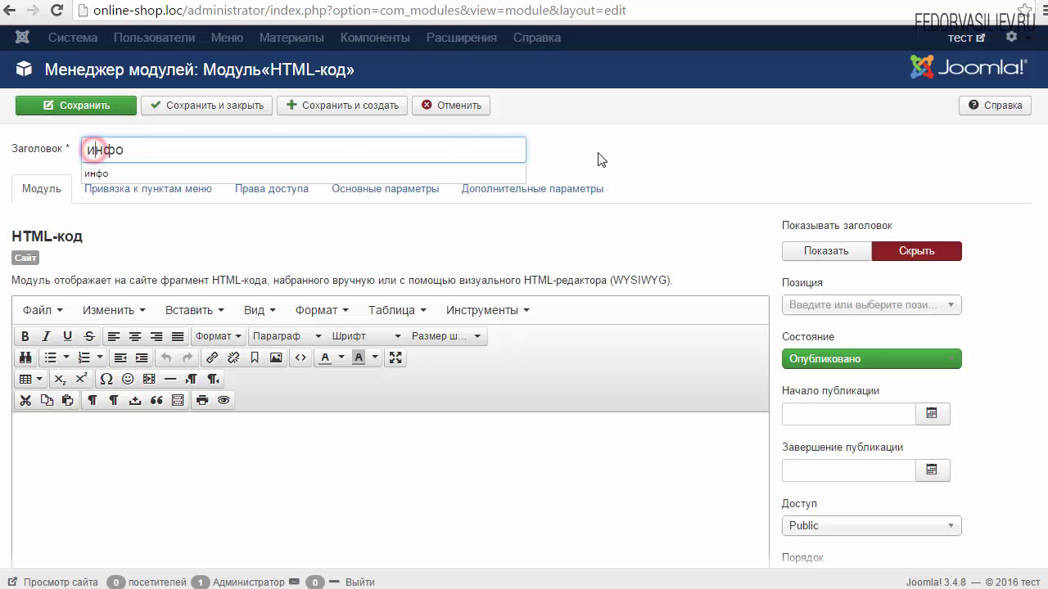
pyautogui.click(608, 152)
# Step: Assign the инфо module to the Bottom A [bottom-a] position and check its menu assignment
pyautogui.click(949, 305)
pyautogui.moveTo(950, 366); pyautogui.dragTo(964, 456)
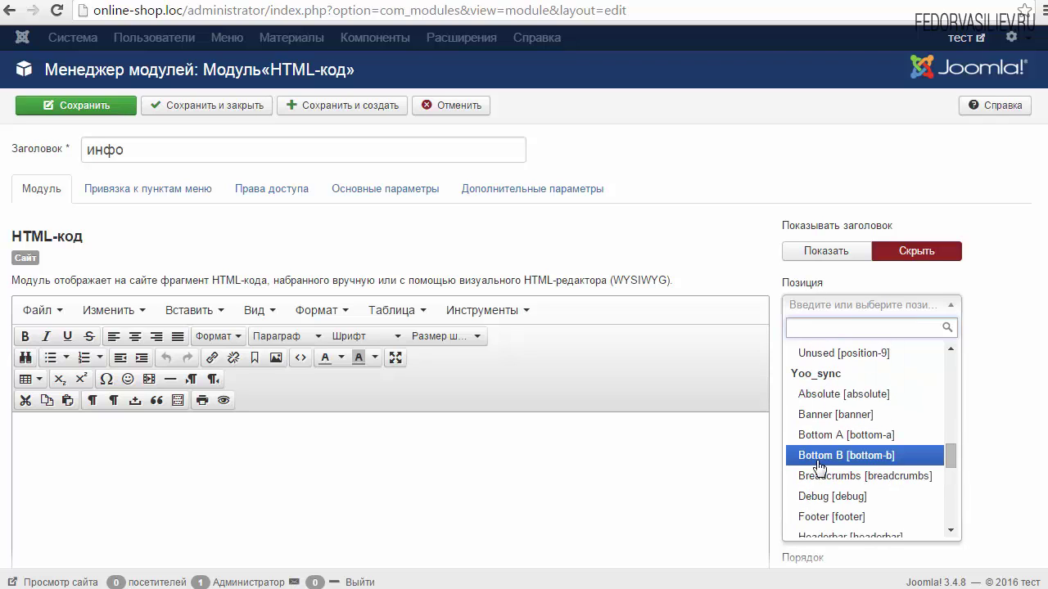
pyautogui.click(836, 437)
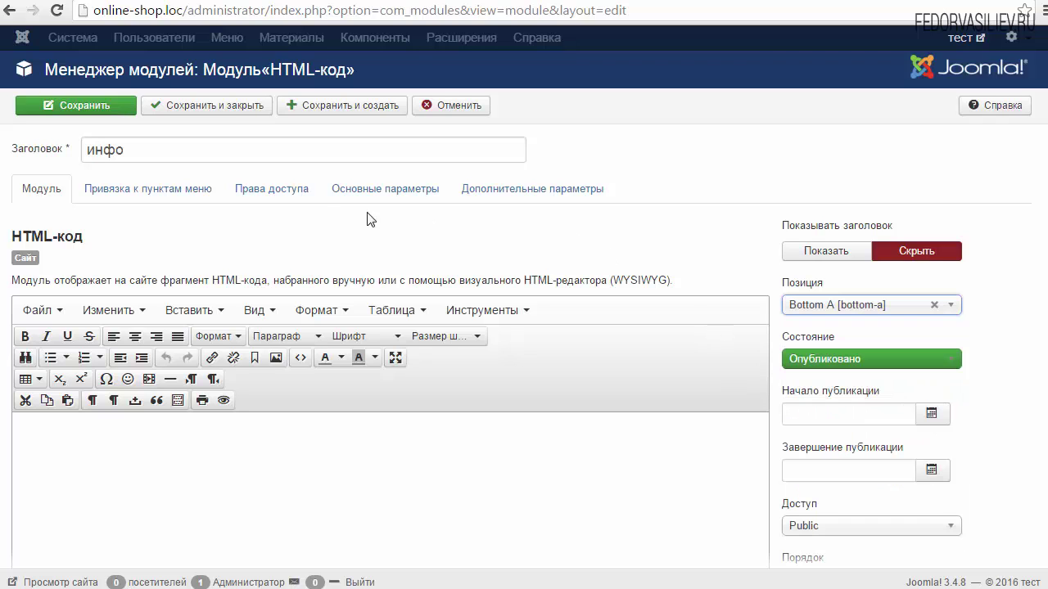
pyautogui.click(190, 193)
pyautogui.click(52, 190)
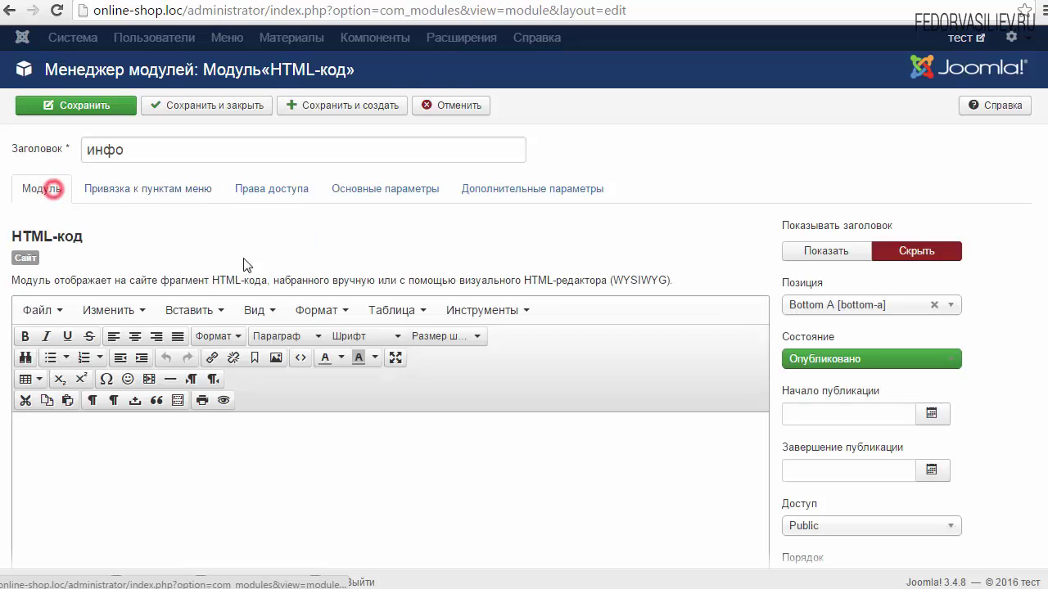
# Step: Paste the phone line into the module's content and set its font size to 24pt
pyautogui.scroll(-1, 139, 370)
pyautogui.click(139, 370)
pyautogui.hotkey('ctrl', 'v')
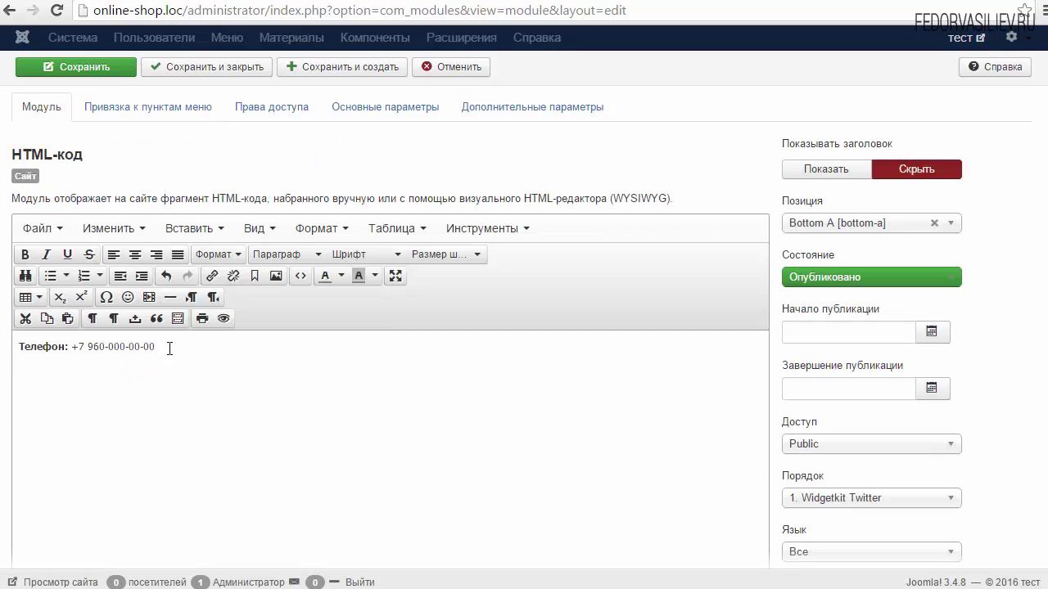
pyautogui.tripleClick(170, 349)
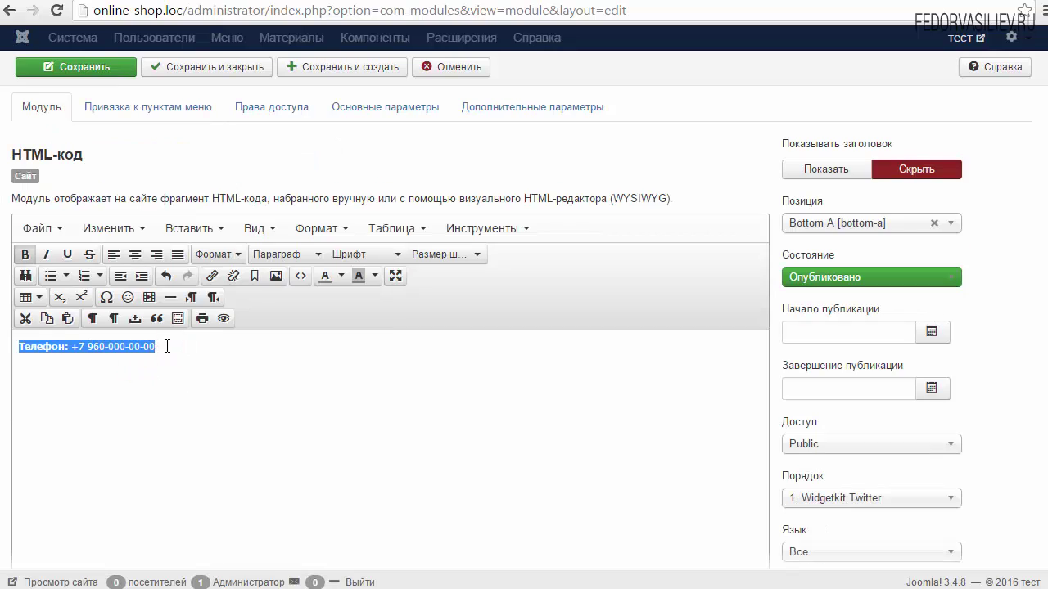
pyautogui.click(444, 255)
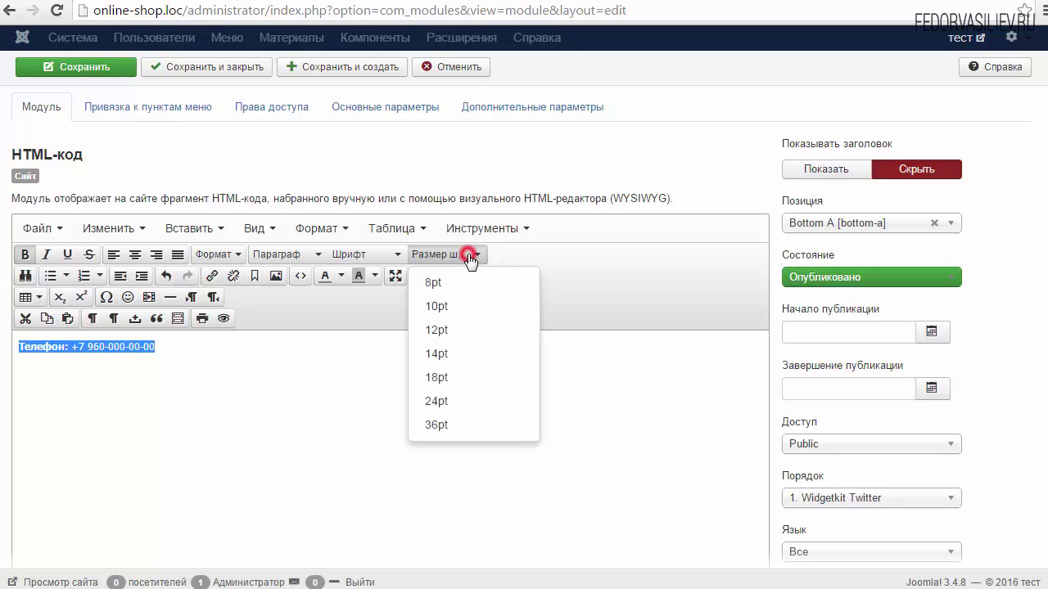
pyautogui.click(456, 401)
pyautogui.click(303, 331)
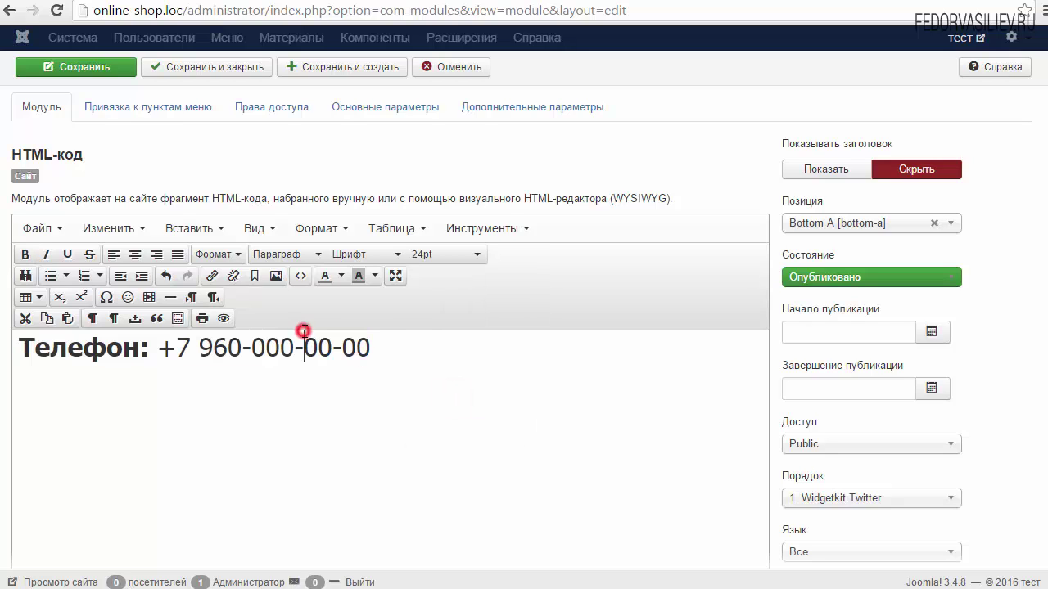
pyautogui.tripleClick(398, 347)
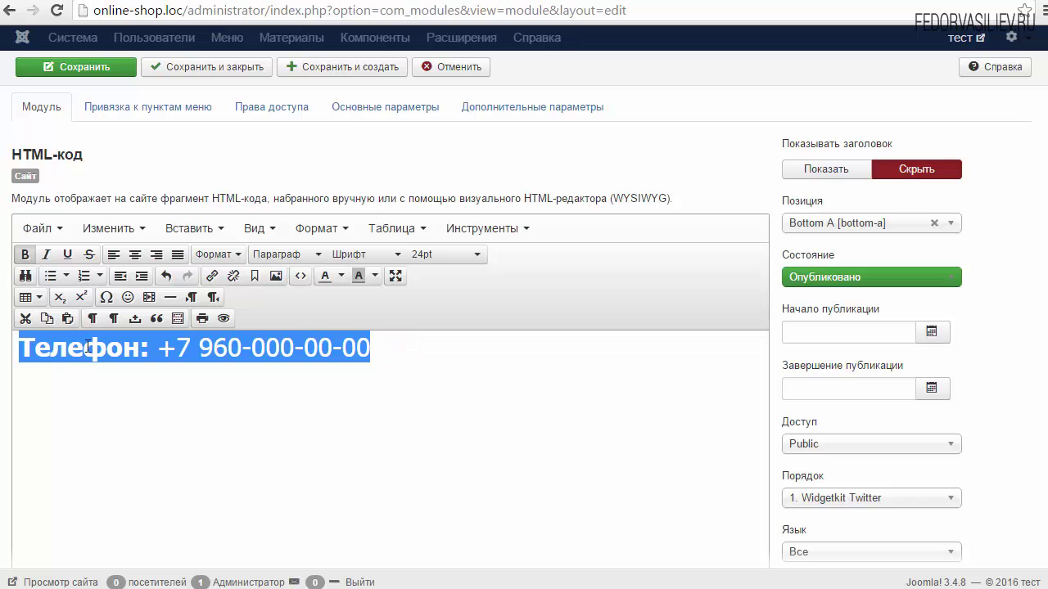
pyautogui.click(146, 345)
# Step: Examine how the social network icons follow the phone line in the demomagazin.loc footer
pyautogui.scroll(-4, 625, 253)
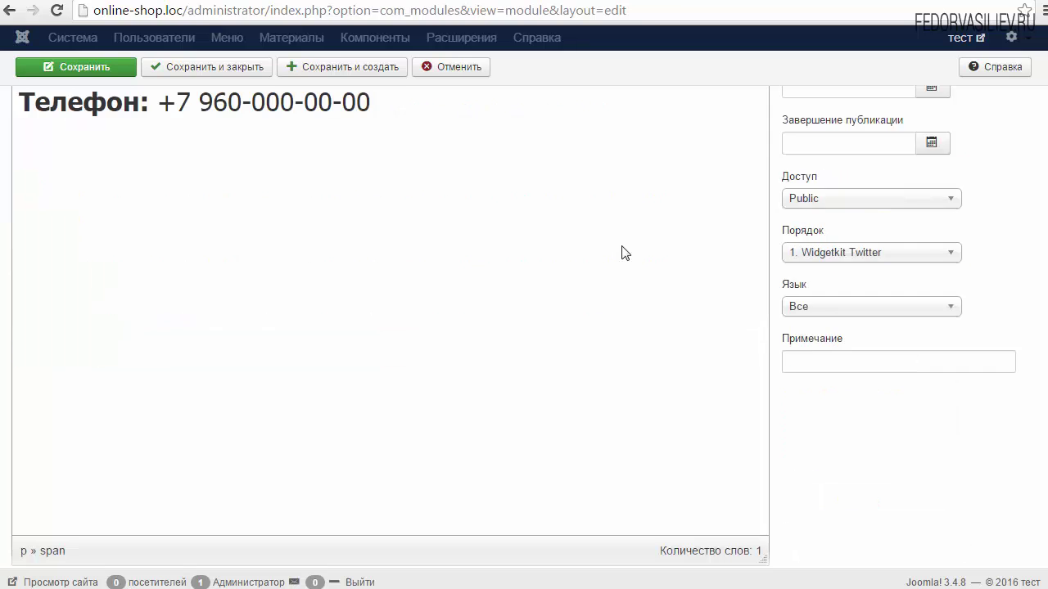
pyautogui.scroll(2, 625, 253)
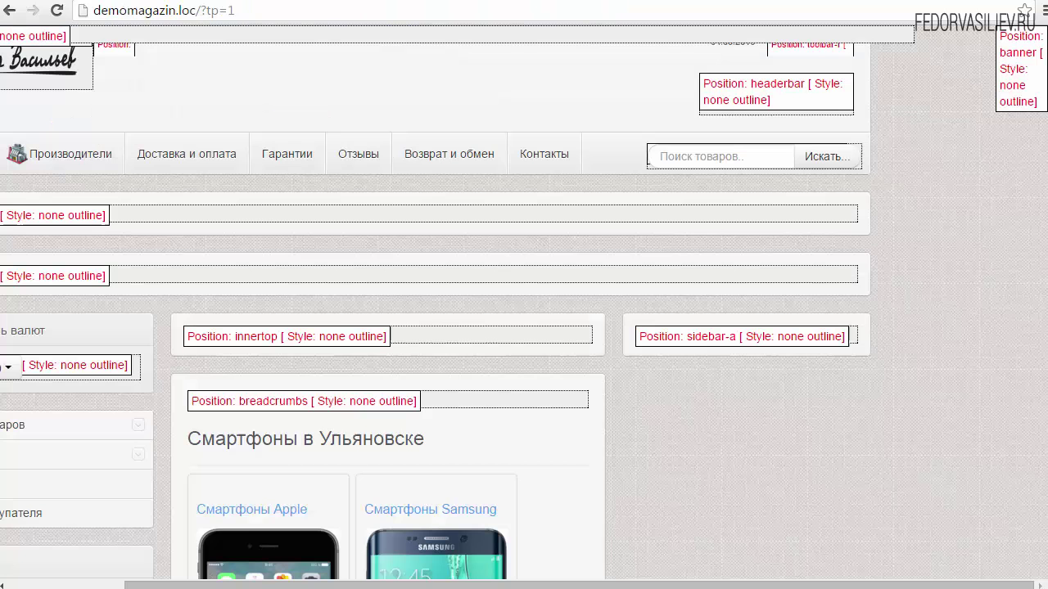
pyautogui.scroll(-6, 524, 327)
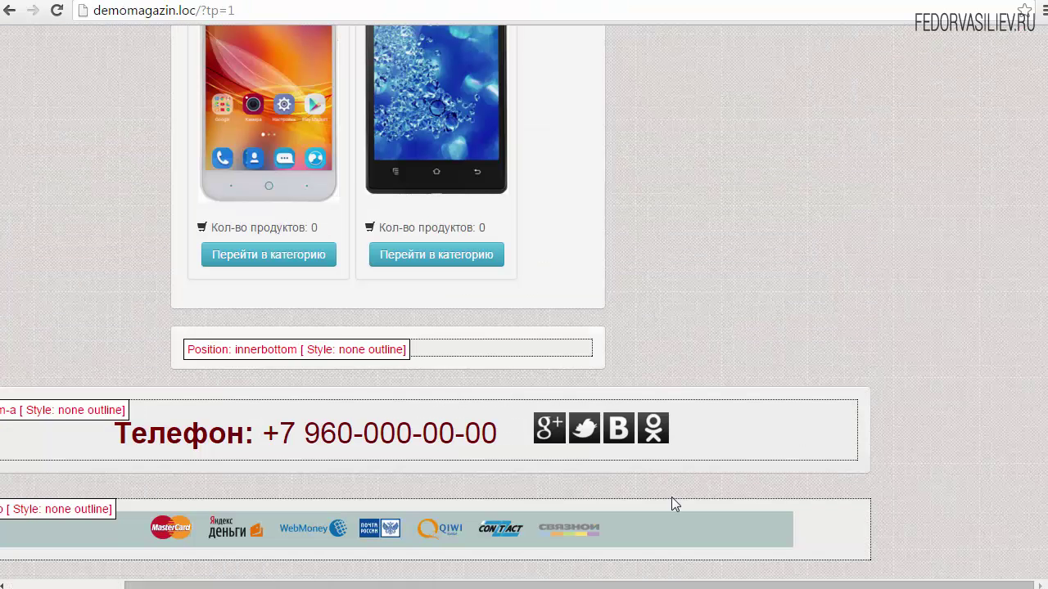
pyautogui.moveTo(649, 586); pyautogui.dragTo(552, 586)
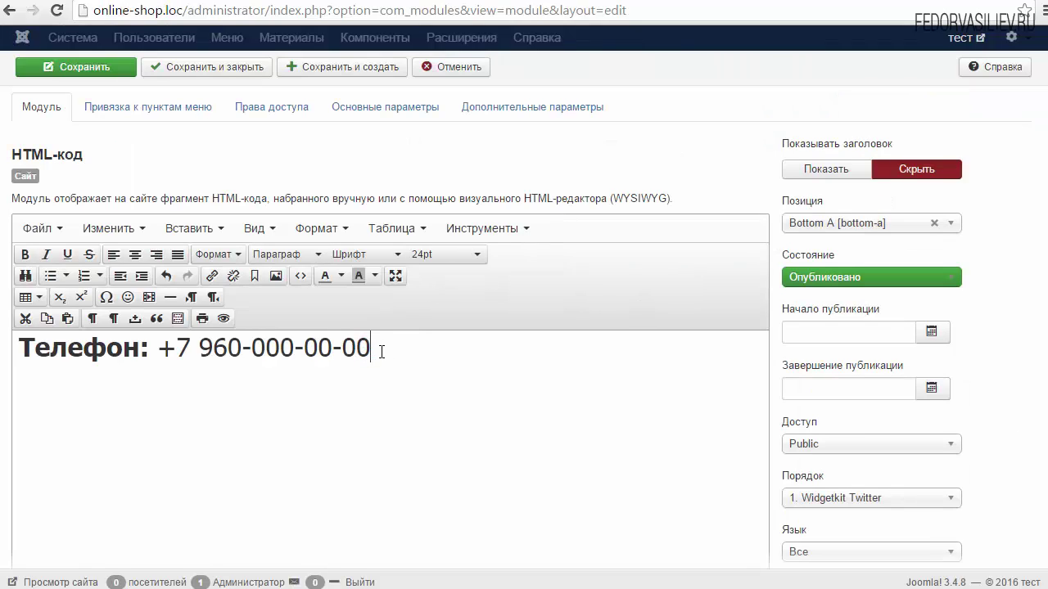
# Step: Upload the icon images G+.png, ok.png, tw.png and vk.png through the module content's image insertion dialog
pyautogui.scroll(-4, 379, 358)
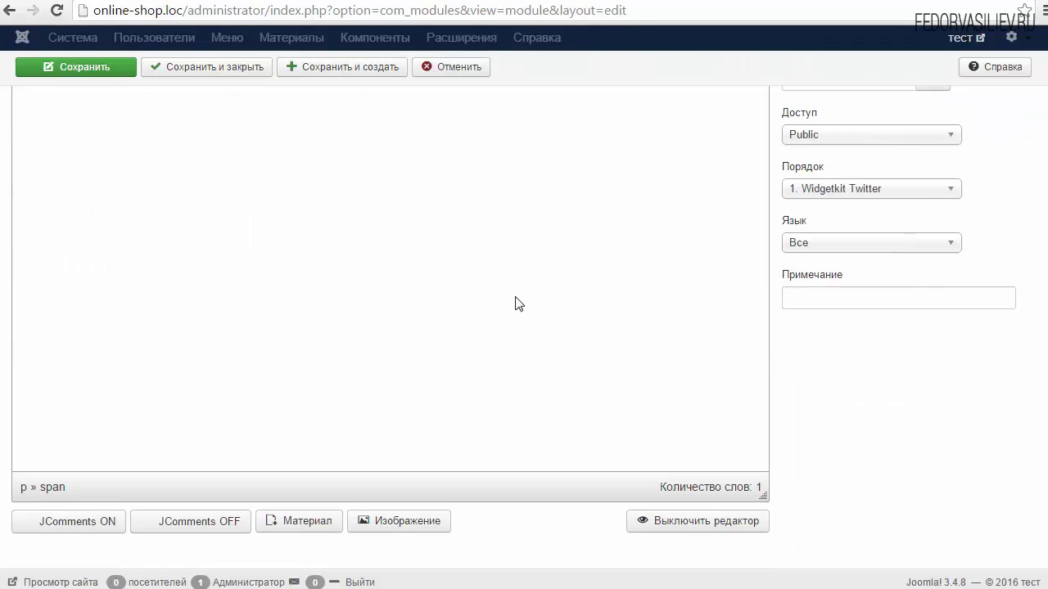
pyautogui.click(381, 524)
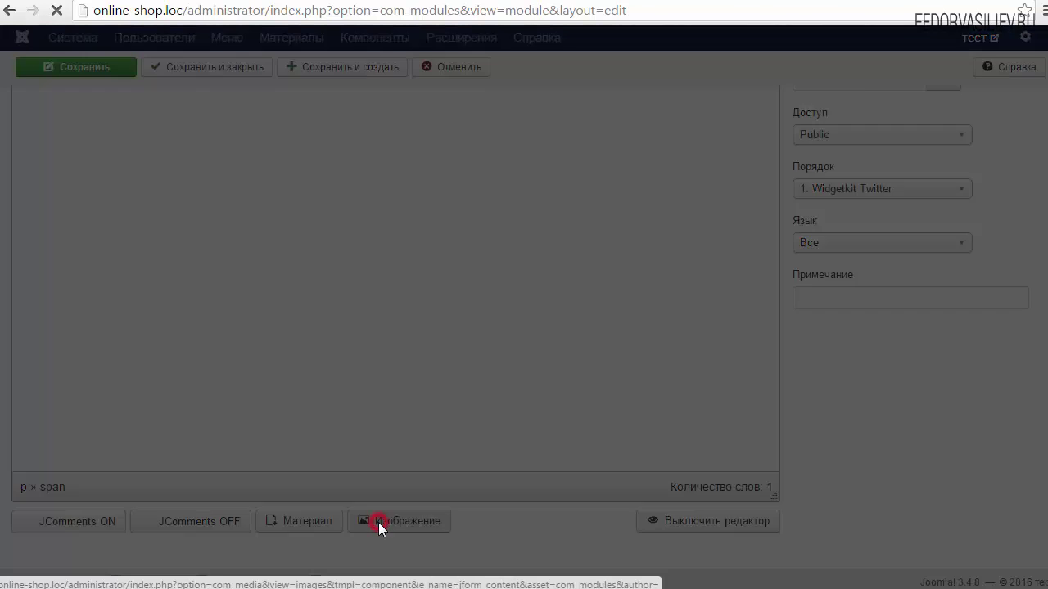
pyautogui.click(503, 245)
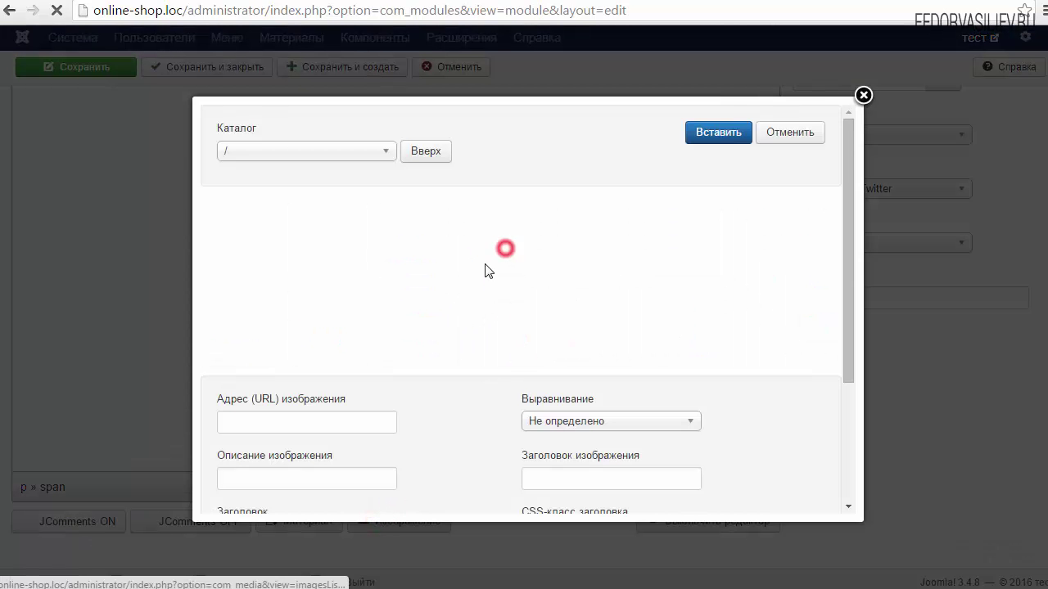
pyautogui.scroll(-3, 456, 288)
pyautogui.click(396, 458)
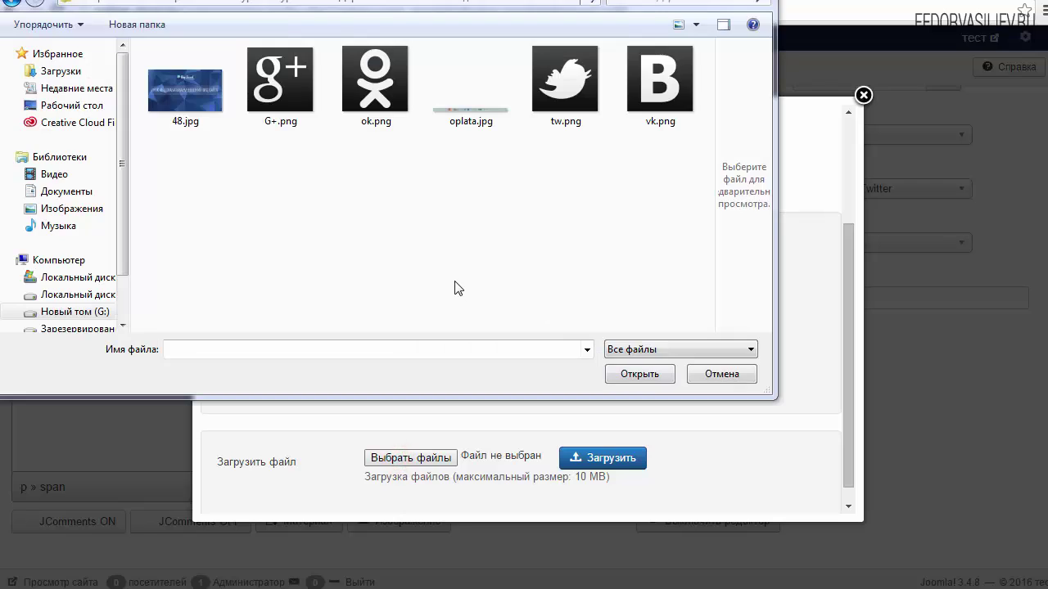
pyautogui.click(566, 78)
pyautogui.keyDown('ctrl'); pyautogui.click(660, 78); pyautogui.keyUp('ctrl')
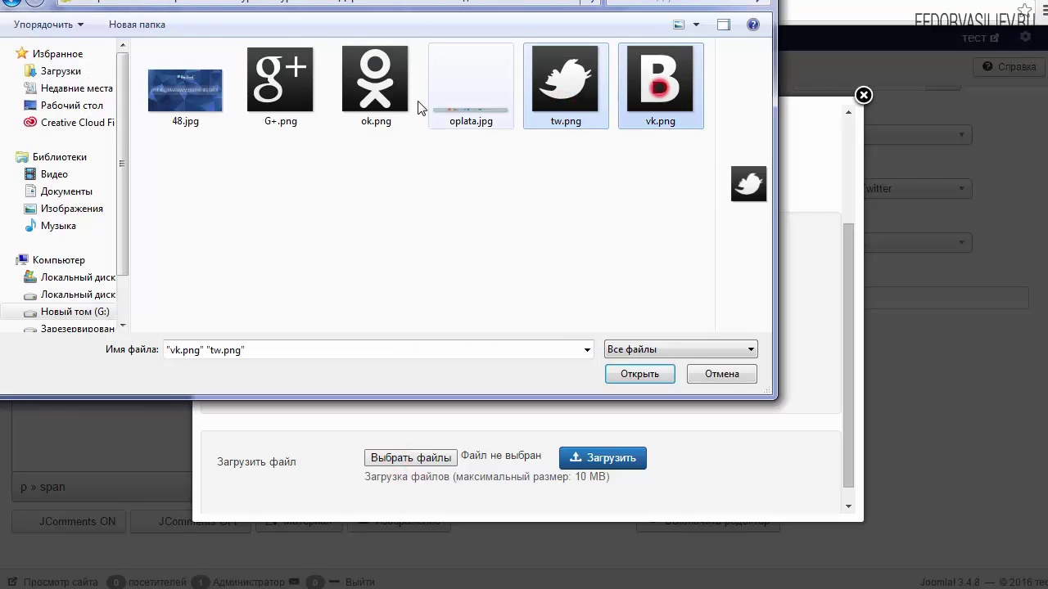
pyautogui.keyDown('ctrl'); pyautogui.click(376, 78); pyautogui.keyUp('ctrl')
pyautogui.keyDown('ctrl'); pyautogui.click(282, 95); pyautogui.keyUp('ctrl')
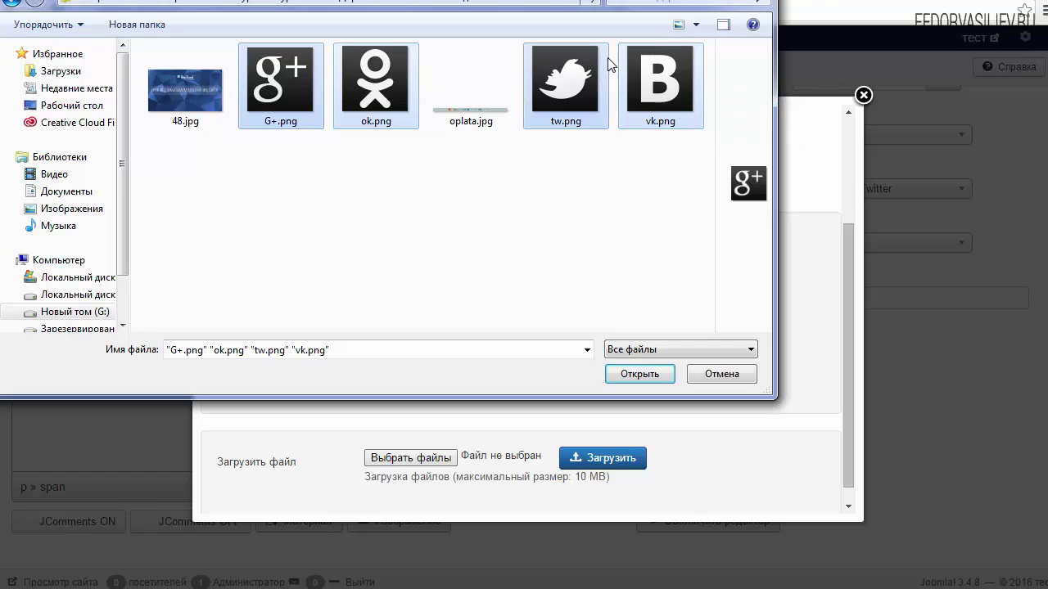
pyautogui.click(624, 374)
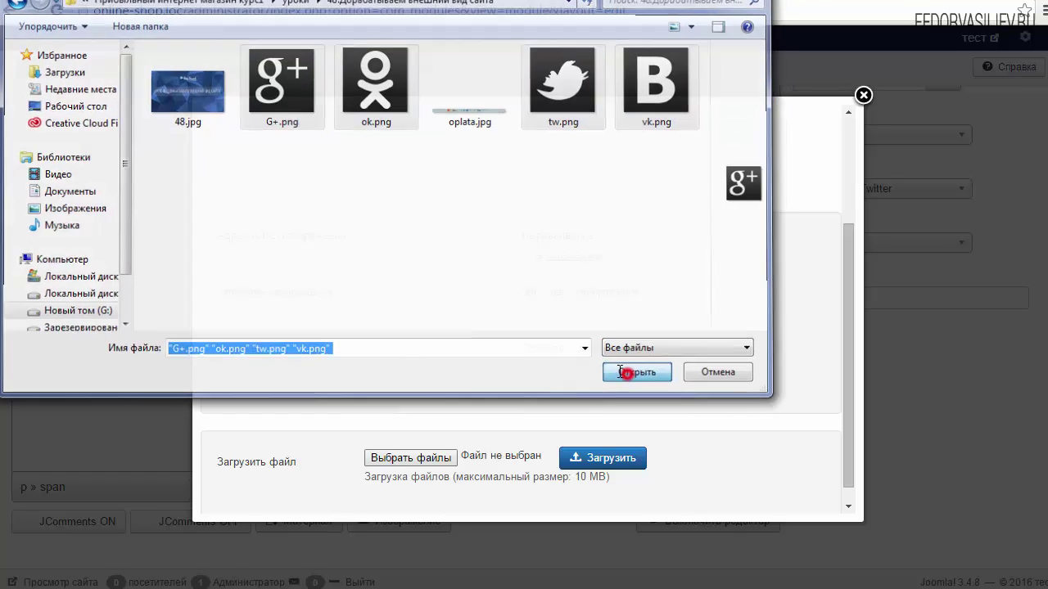
pyautogui.click(579, 457)
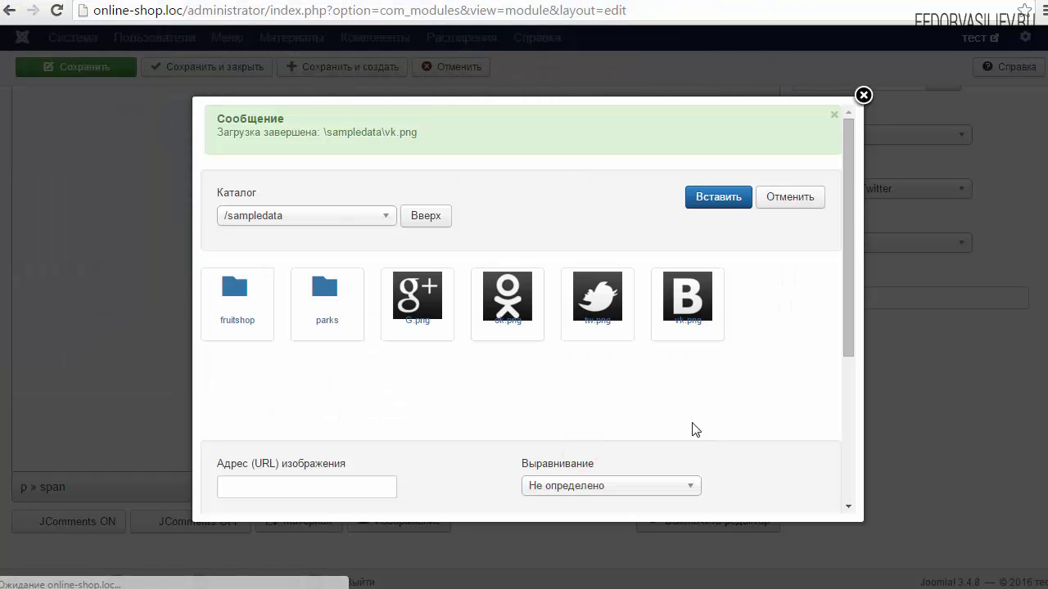
# Step: Insert G.png from /sampledata after the phone number and shrink it to about the height of the text
pyautogui.click(422, 303)
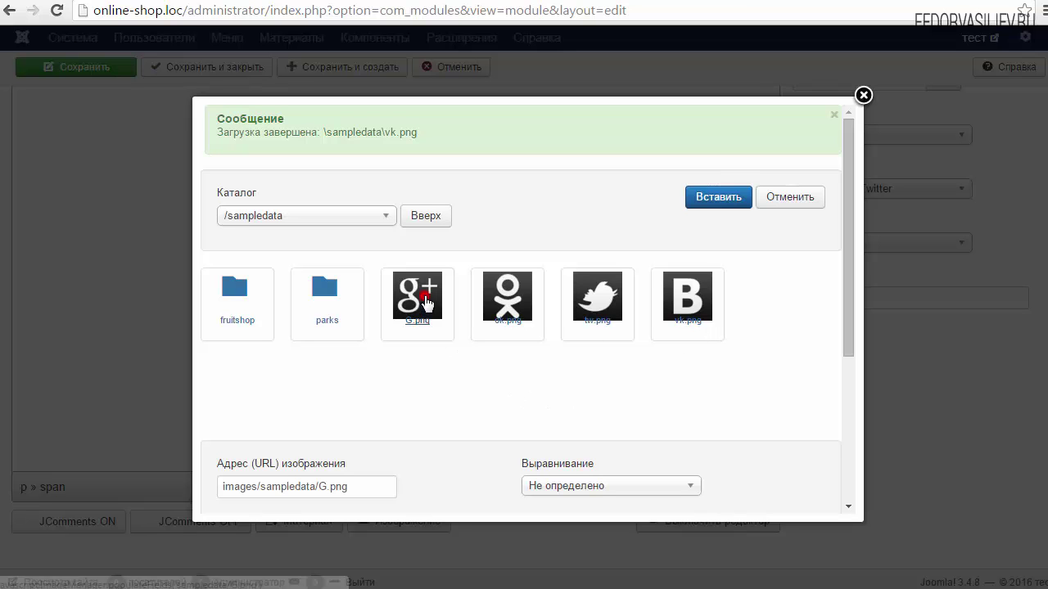
pyautogui.click(712, 201)
pyautogui.scroll(2, 570, 310)
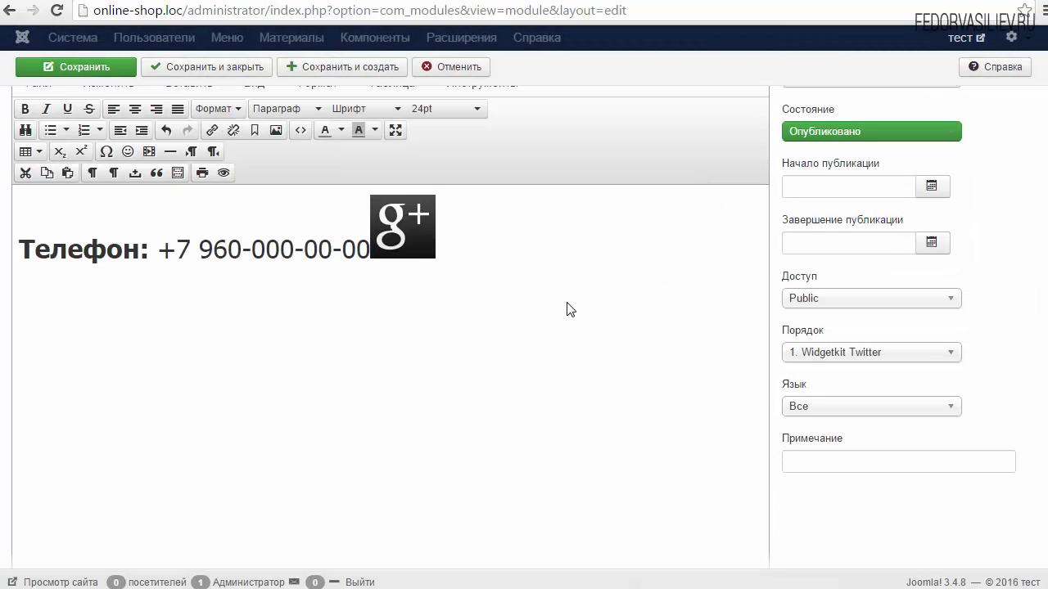
pyautogui.click(393, 221)
pyautogui.moveTo(435, 197); pyautogui.dragTo(406, 236)
pyautogui.click(434, 237)
pyautogui.scroll(1, 451, 238)
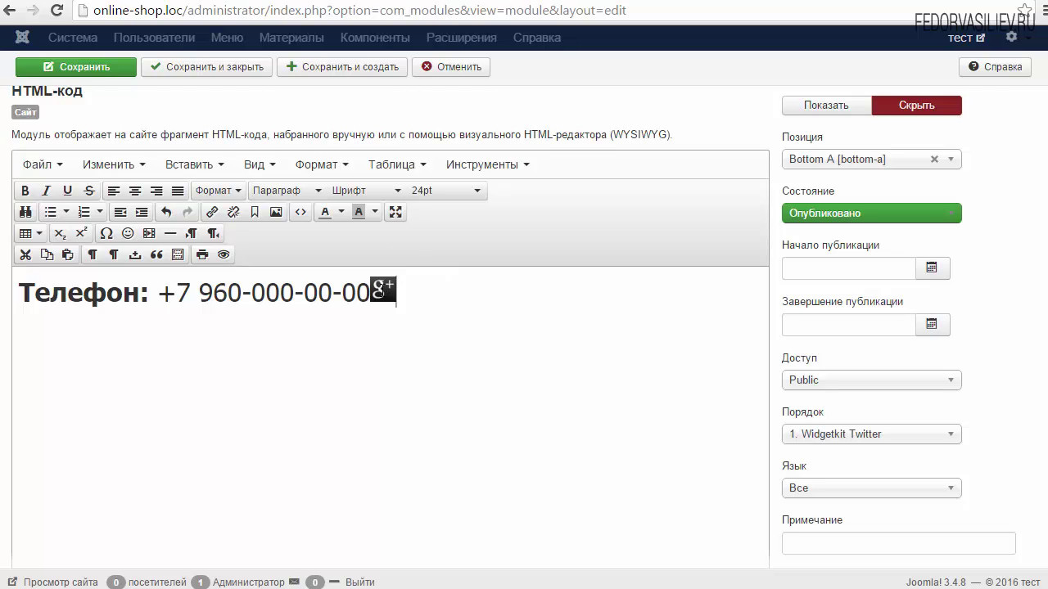
# Step: Add a gap of several spaces between the phone number and the Google+ icon in the module content
pyautogui.click(379, 289)
pyautogui.click(366, 291)
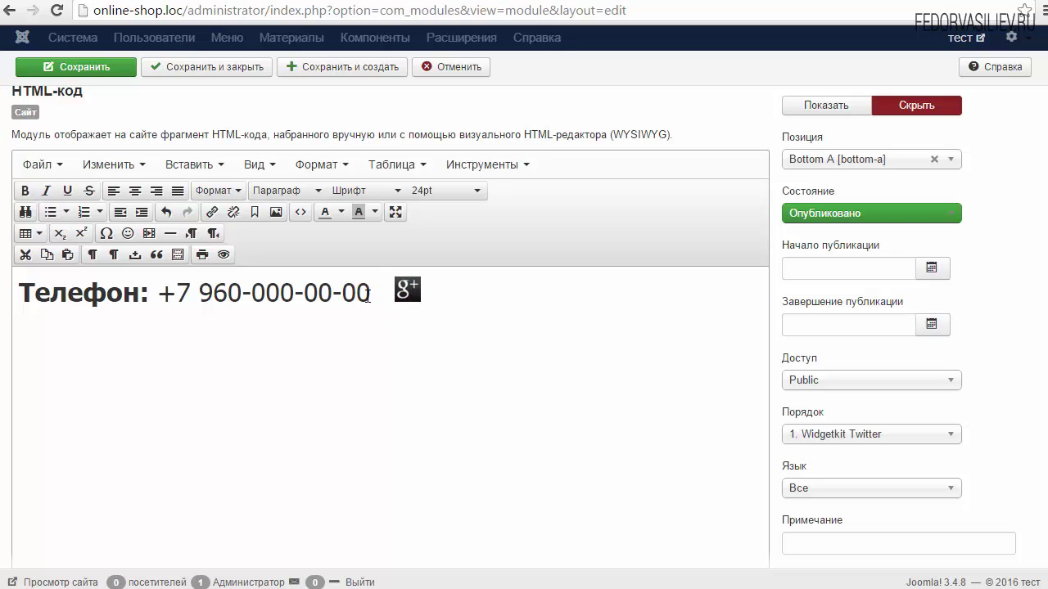
pyautogui.click(407, 290)
# Step: Insert tw.png from /sampledata after the Google+ icon and shrink it to about the same size
pyautogui.click(432, 294)
pyautogui.scroll(-3, 492, 229)
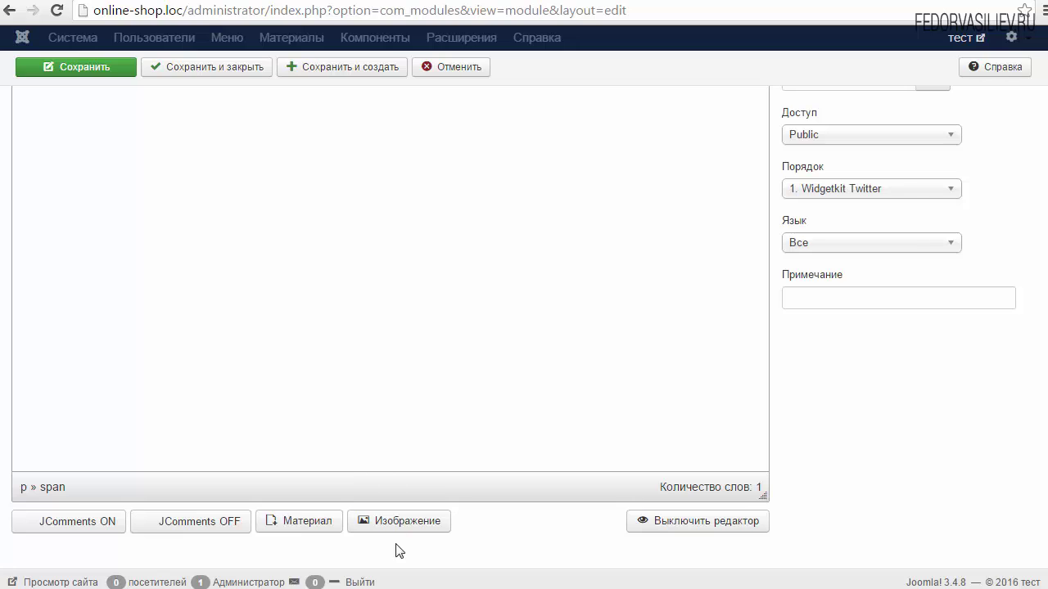
pyautogui.click(407, 521)
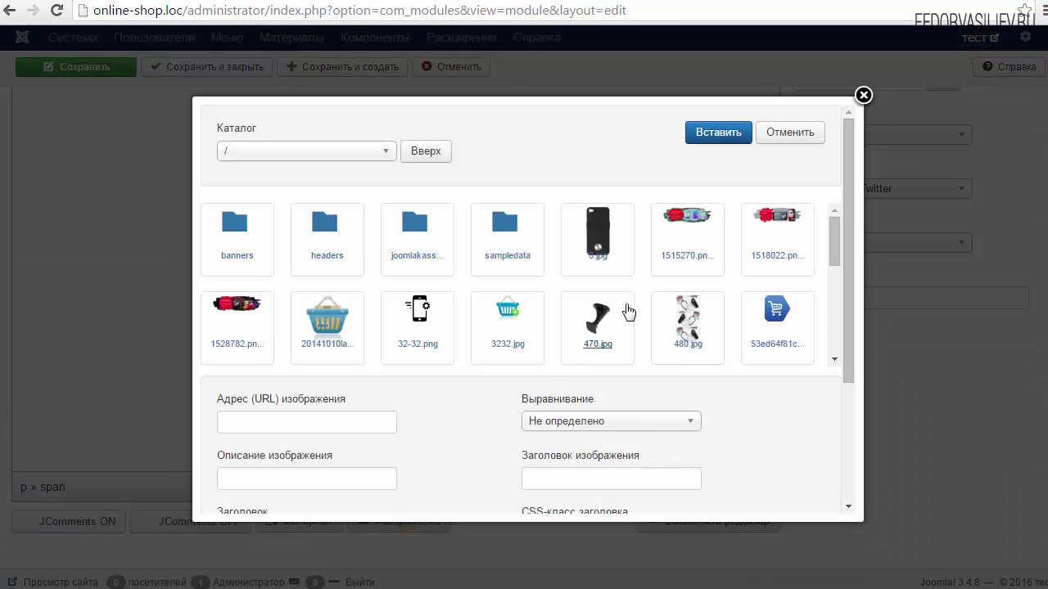
pyautogui.scroll(-3, 628, 312)
pyautogui.scroll(3, 603, 311)
pyautogui.click(512, 258)
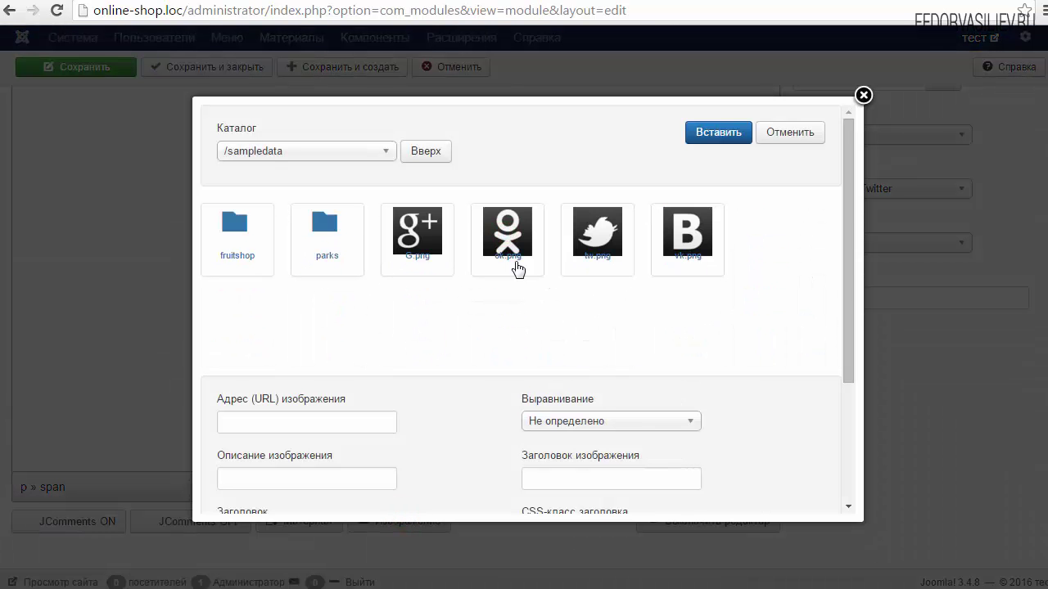
pyautogui.click(597, 245)
pyautogui.click(709, 140)
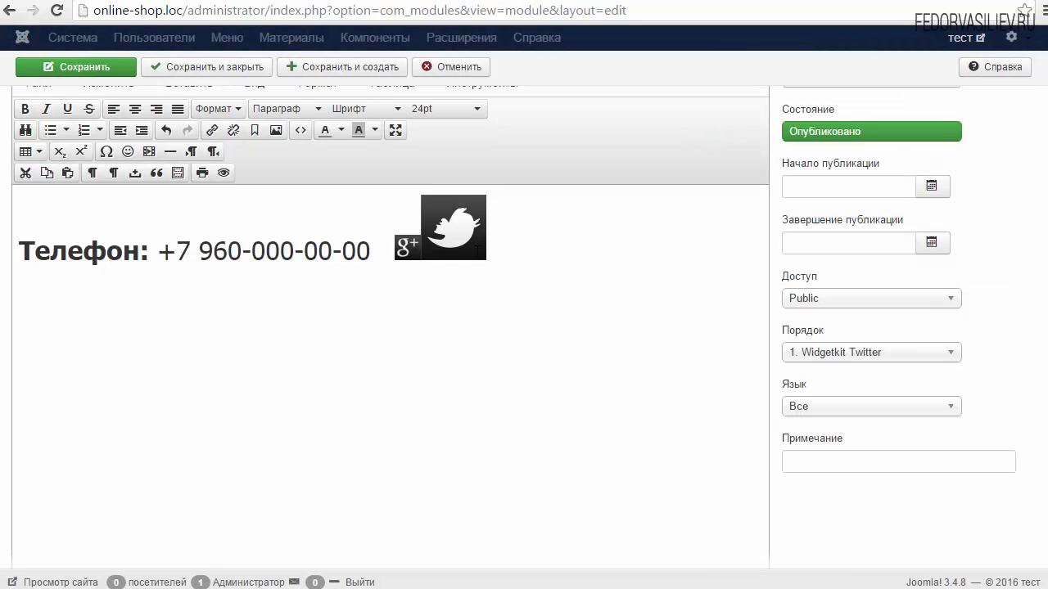
pyautogui.click(463, 219)
pyautogui.moveTo(486, 196); pyautogui.dragTo(458, 235)
pyautogui.click(452, 205)
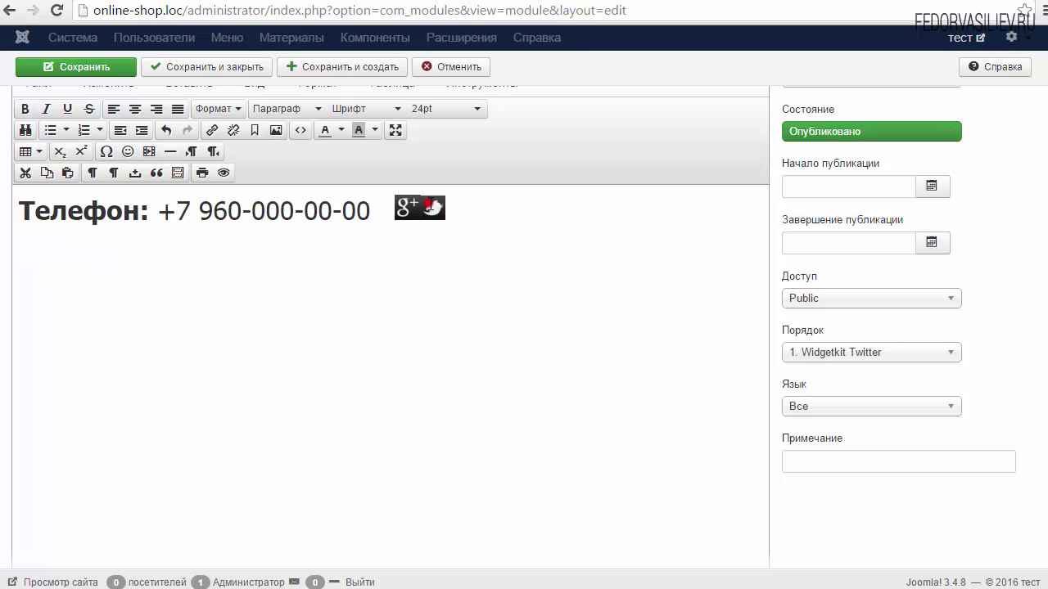
# Step: Fine-tune the Twitter icon's size to match the Google+ icon and add a space between the two icons
pyautogui.click(443, 198)
pyautogui.moveTo(444, 197); pyautogui.dragTo(444, 197)
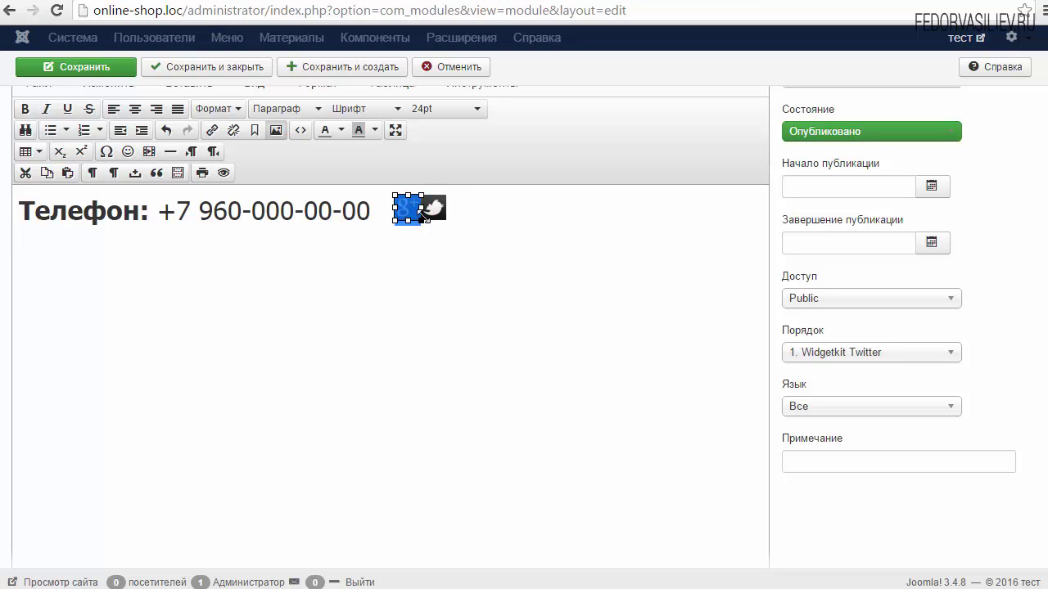
pyautogui.click(427, 234)
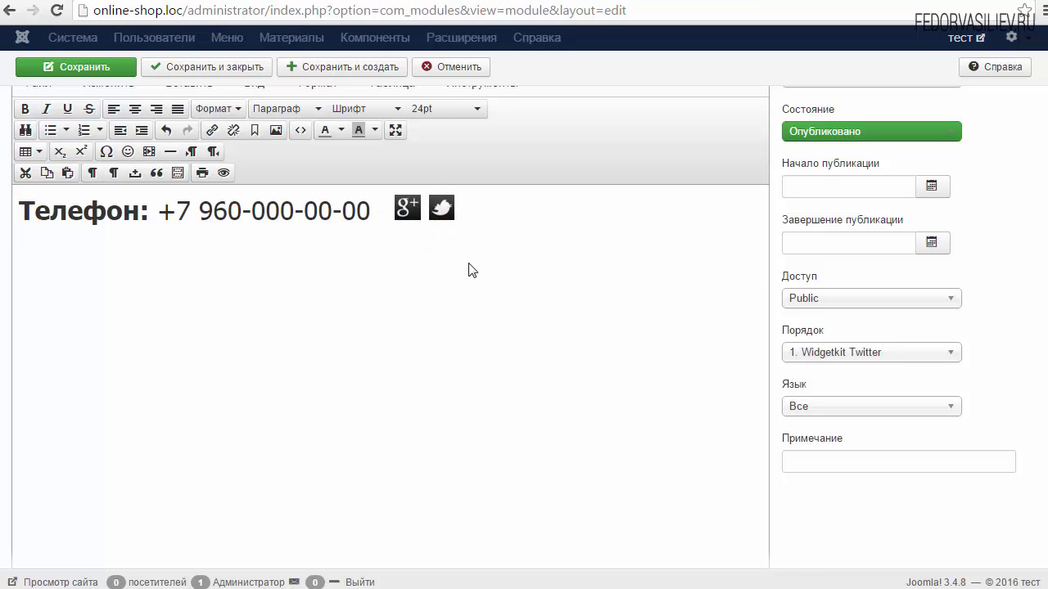
pyautogui.scroll(2, 472, 270)
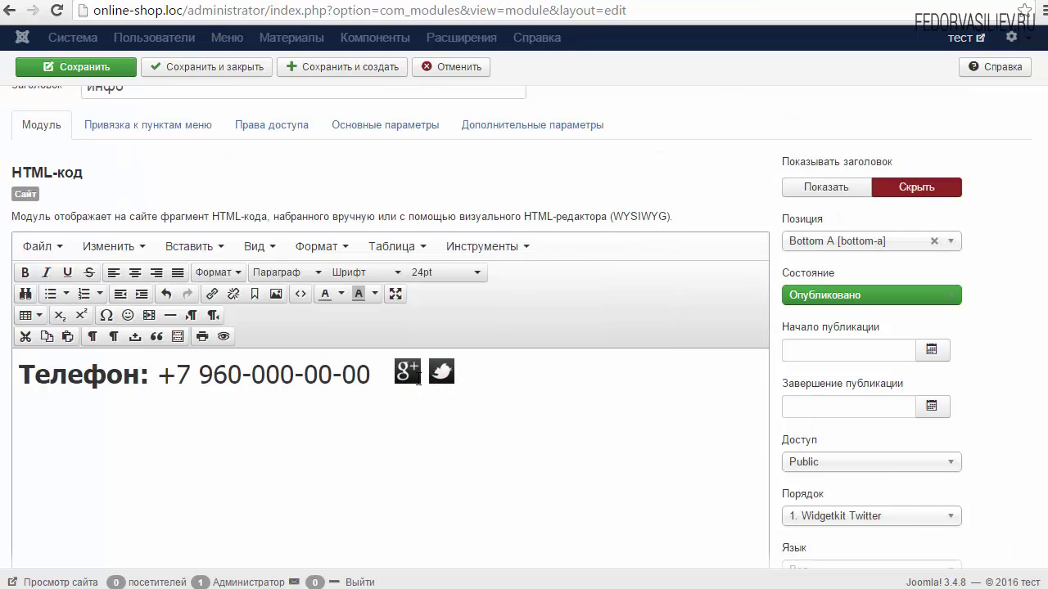
# Step: Insert vk.png from /sampledata after the Twitter icon, separated by a space, and shrink it to match the other icons
pyautogui.click(459, 379)
pyautogui.scroll(-4, 556, 375)
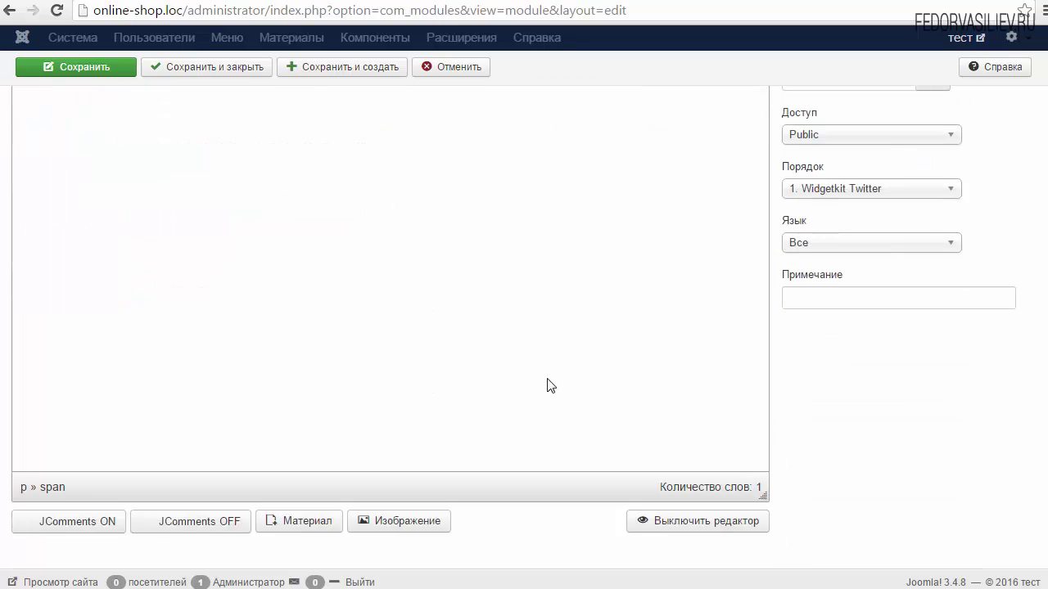
pyautogui.click(398, 522)
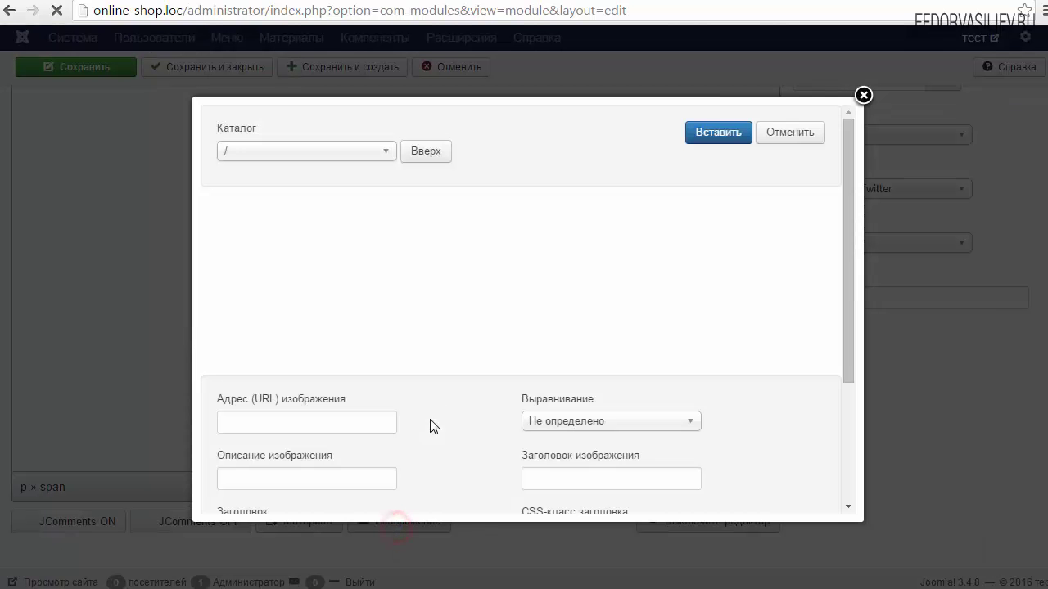
pyautogui.click(502, 244)
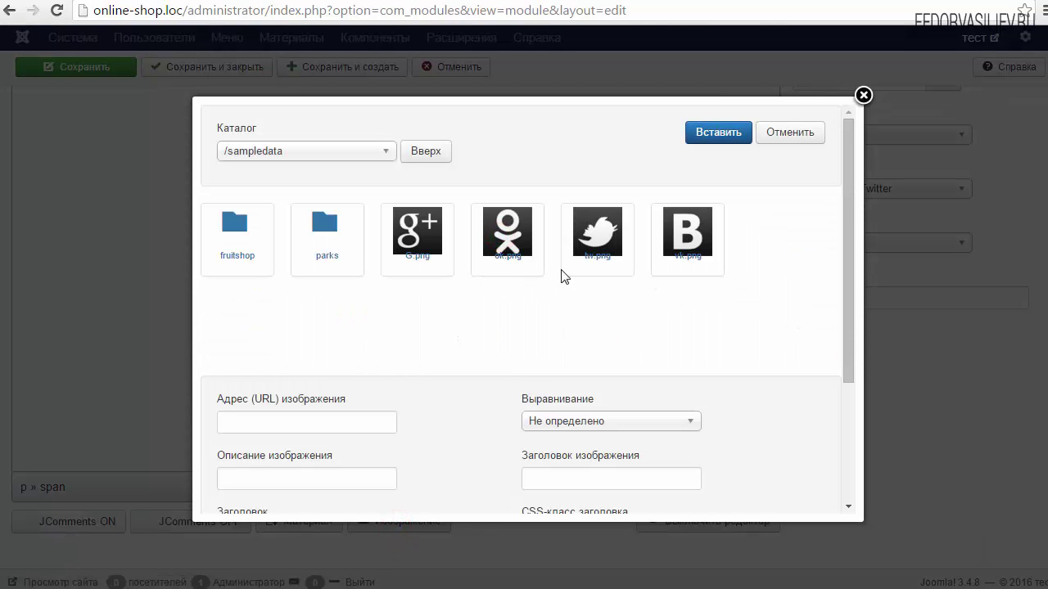
pyautogui.click(672, 237)
pyautogui.click(698, 137)
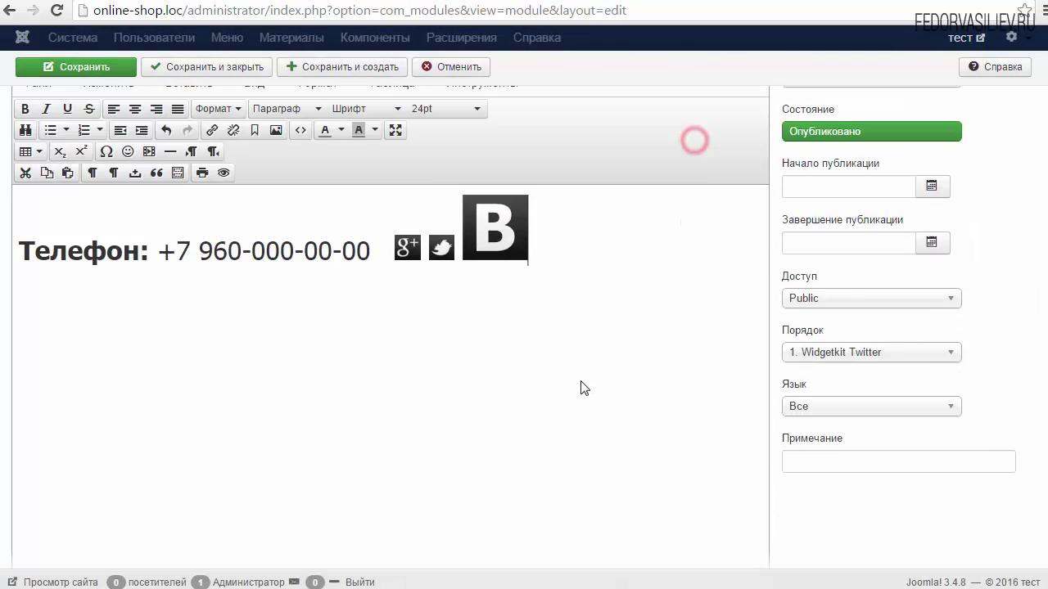
pyautogui.scroll(1, 540, 298)
pyautogui.click(517, 298)
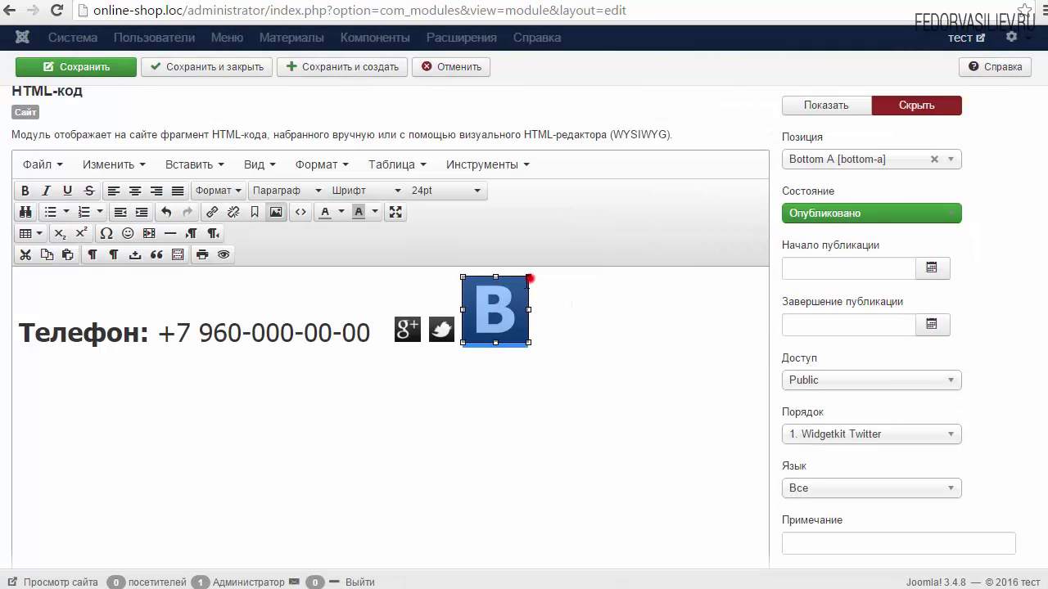
pyautogui.moveTo(528, 276); pyautogui.dragTo(500, 321)
pyautogui.click(522, 293)
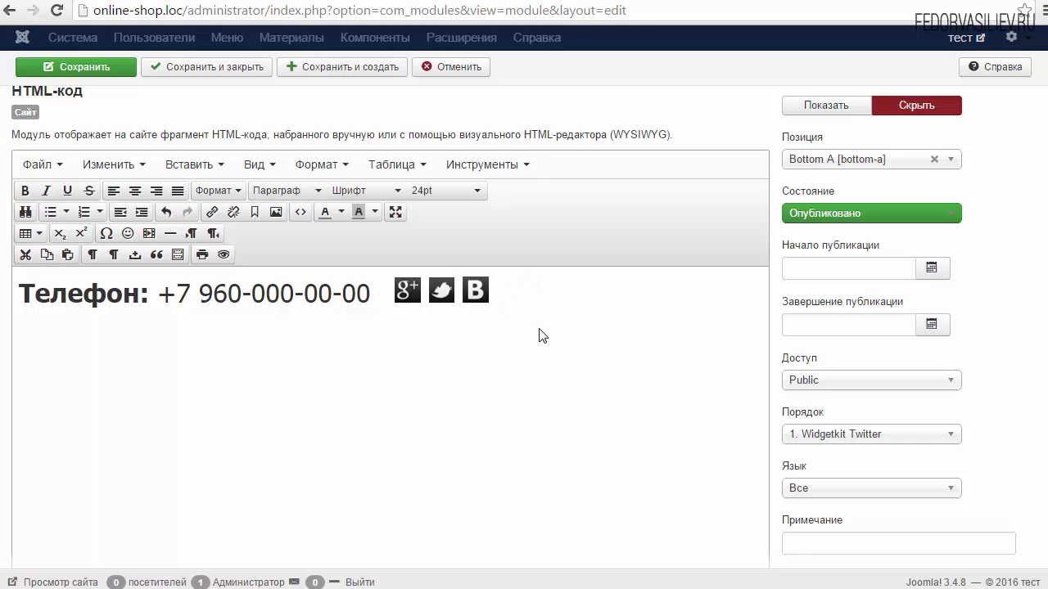
# Step: Insert ok.png from /sampledata after the VK icon and shrink it to match the other icons
pyautogui.scroll(-3, 540, 335)
pyautogui.click(432, 524)
pyautogui.click(509, 244)
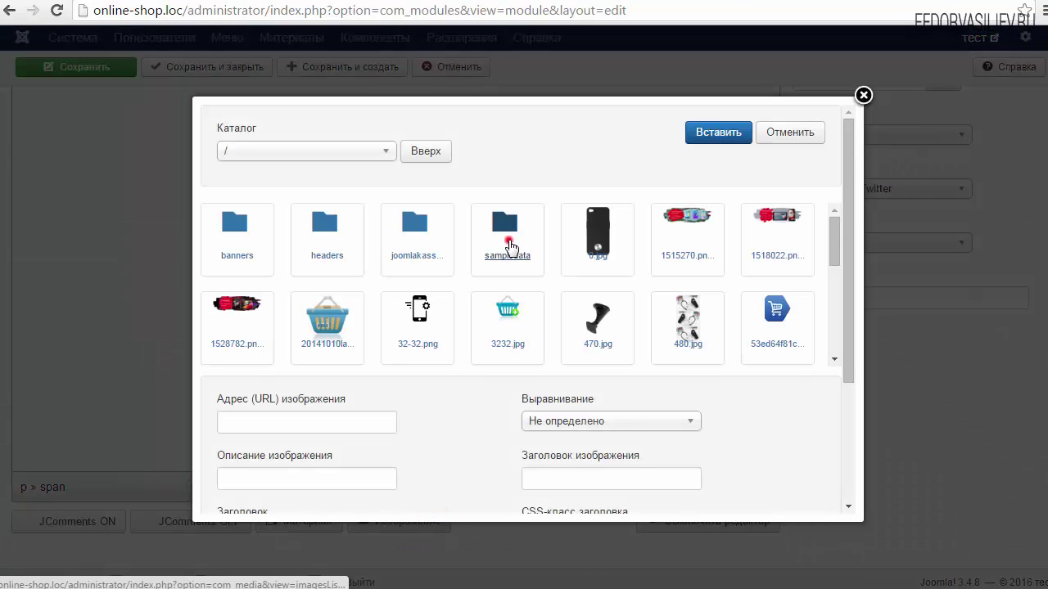
pyautogui.click(509, 239)
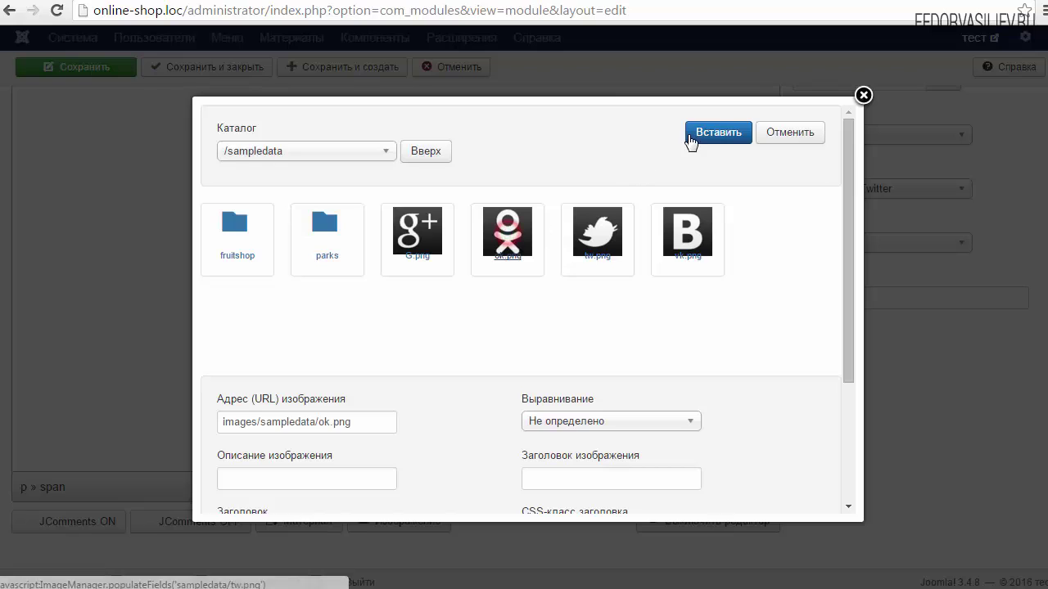
pyautogui.click(692, 134)
pyautogui.click(537, 386)
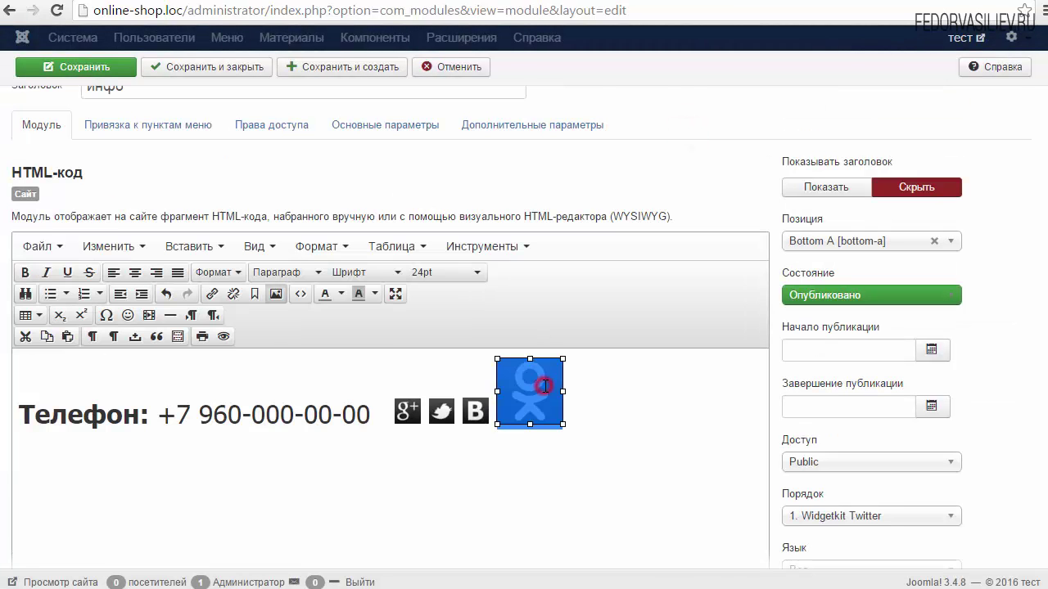
pyautogui.moveTo(561, 424); pyautogui.dragTo(526, 390)
pyautogui.click(548, 378)
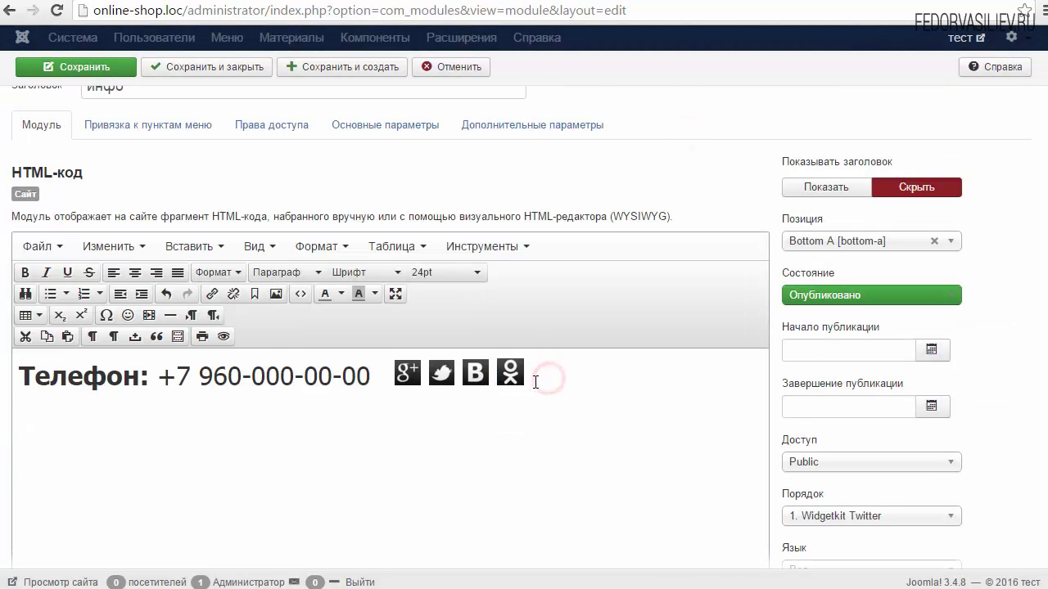
# Step: Fine-tune the size of the ok.png icon so it lines up with the neighbouring social icons
pyautogui.click(442, 371)
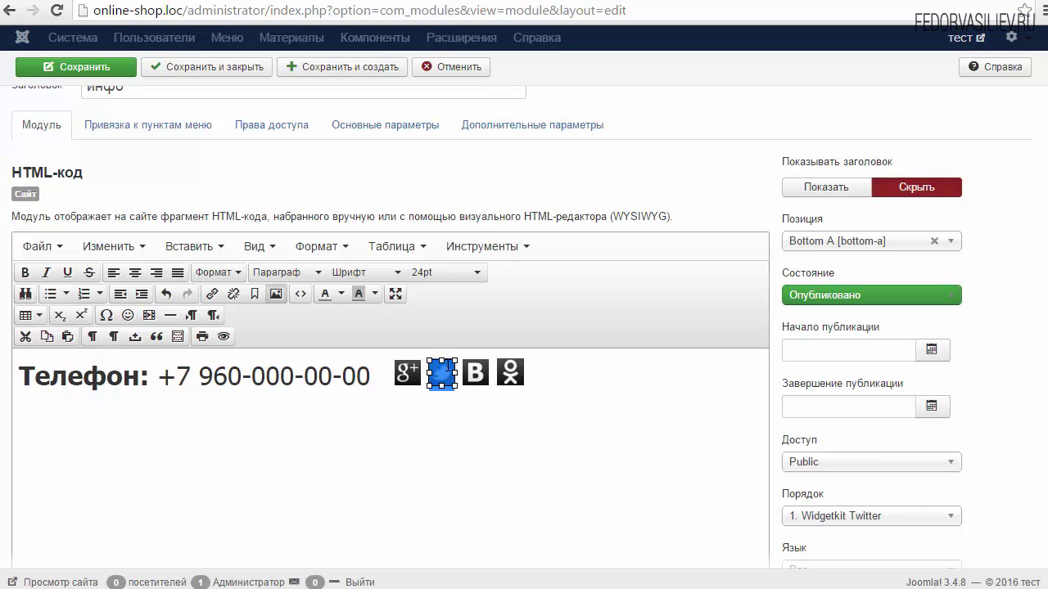
pyautogui.click(534, 374)
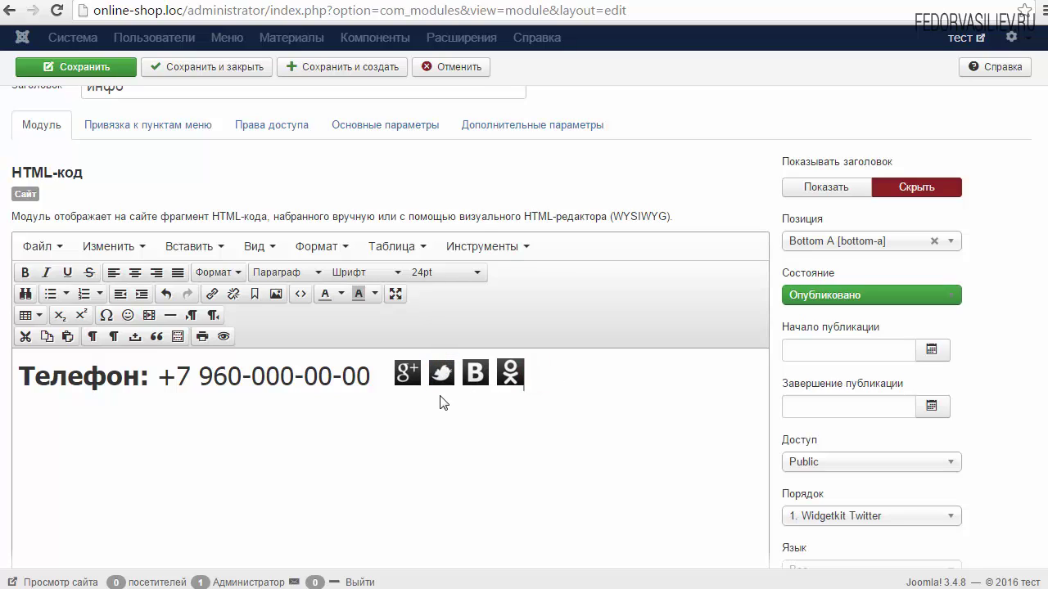
pyautogui.click(505, 370)
pyautogui.moveTo(524, 360); pyautogui.dragTo(524, 360)
pyautogui.click(550, 379)
pyautogui.click(509, 372)
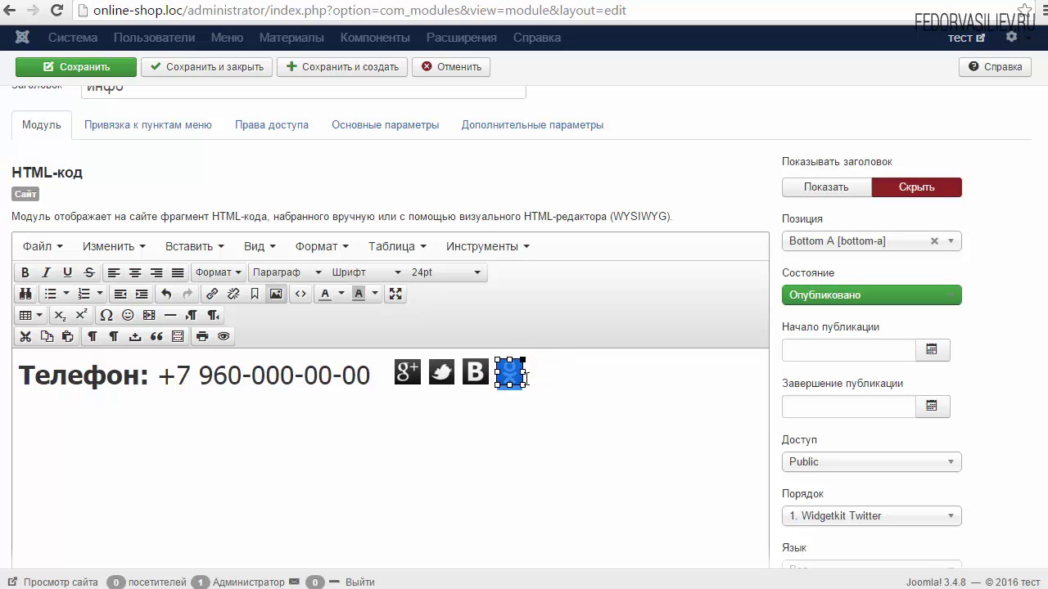
pyautogui.click(533, 376)
pyautogui.click(509, 373)
pyautogui.click(417, 402)
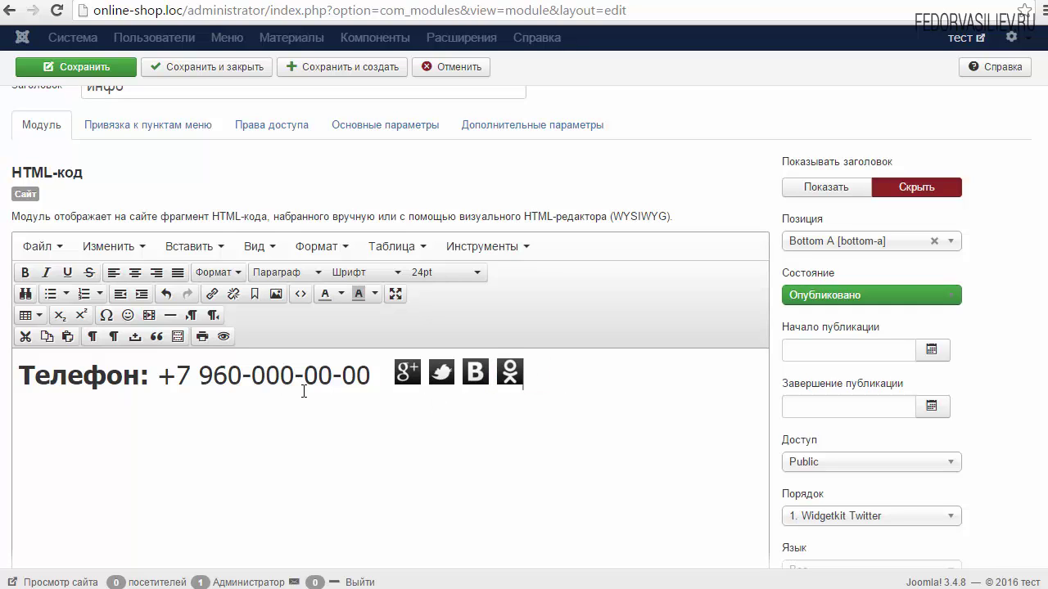
# Step: Save the инфо module, then reload the online-shop.loc storefront and check the phone line and icons in the footer
pyautogui.scroll(1, 303, 391)
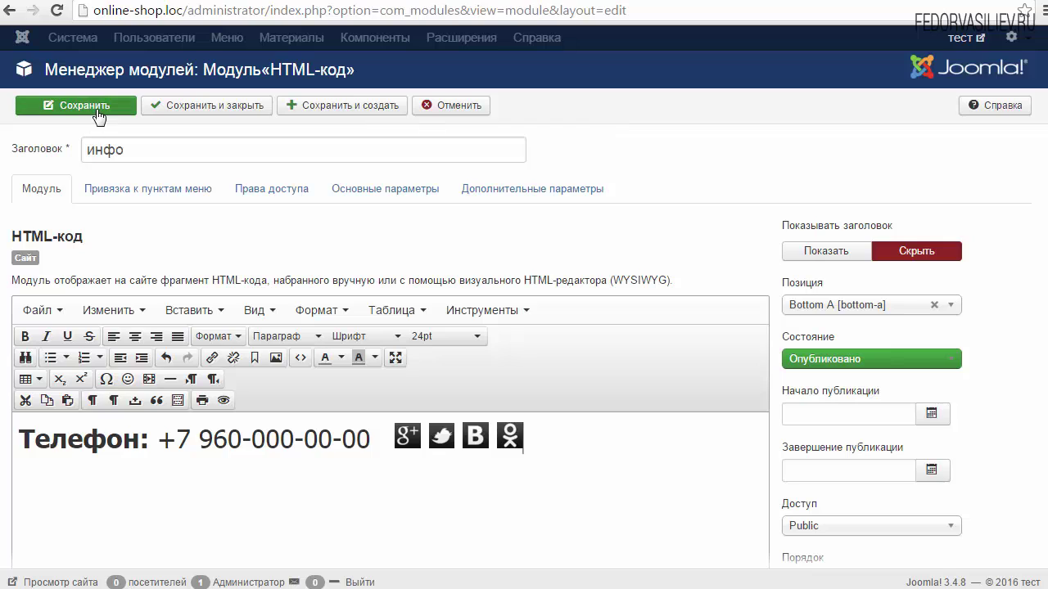
pyautogui.click(90, 106)
pyautogui.click(104, 4)
pyautogui.click(56, 11)
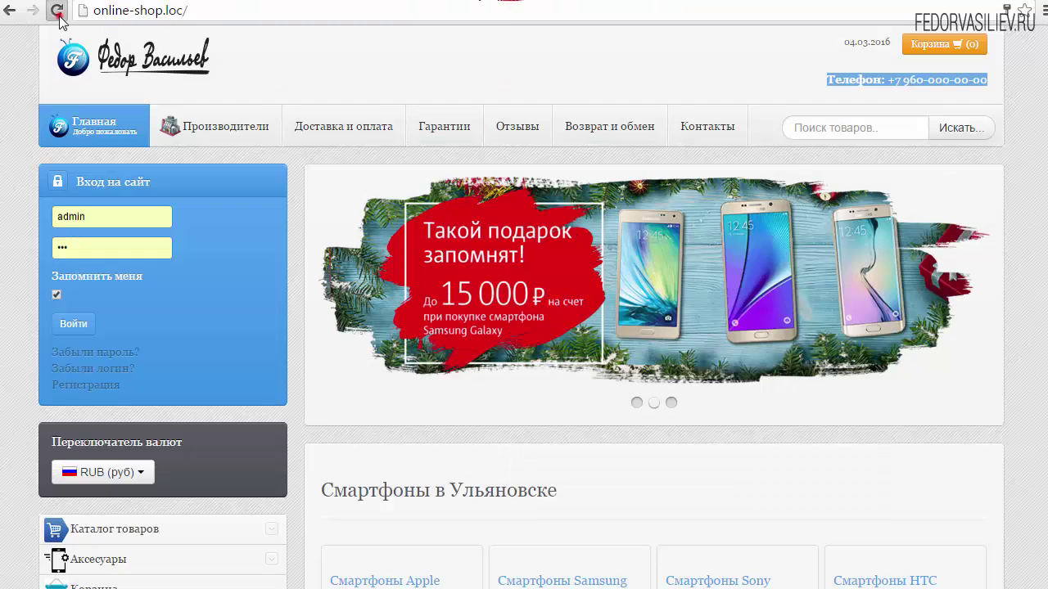
pyautogui.scroll(-1, 524, 327)
pyautogui.scroll(-10, 791, 498)
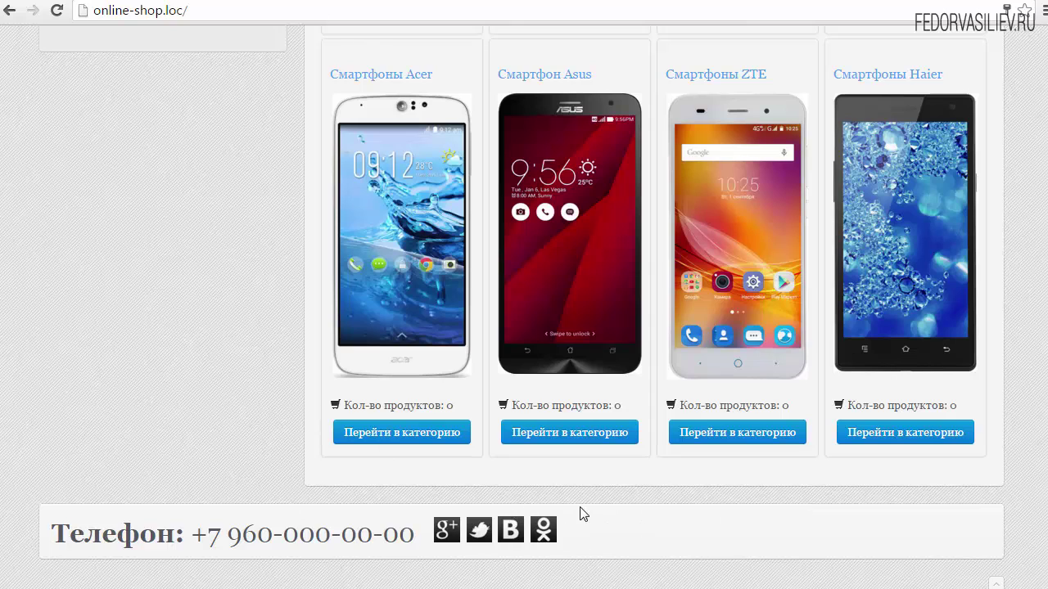
# Step: Return to the инфо module's editor and apply left alignment to the phone line
pyautogui.hotkey('ctrl', 'Tab')
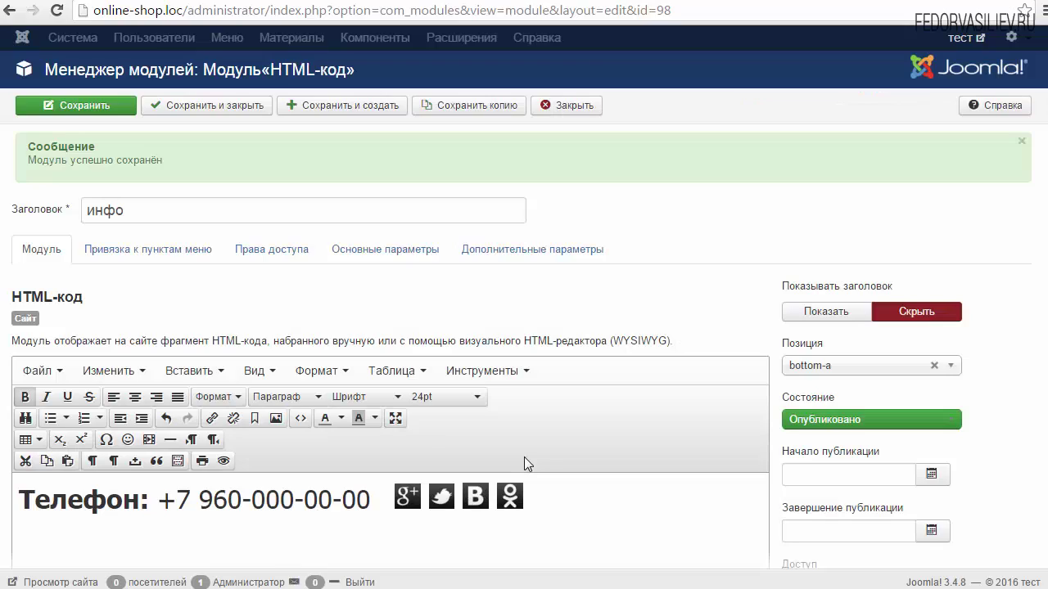
pyautogui.scroll(-1, 1045, 368)
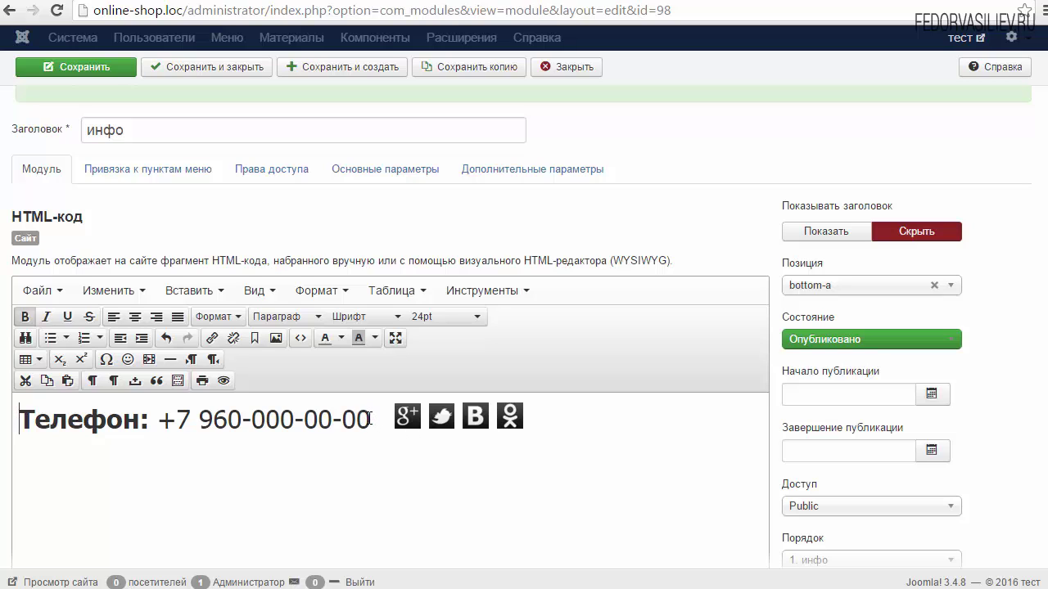
pyautogui.moveTo(370, 419); pyautogui.dragTo(23, 422)
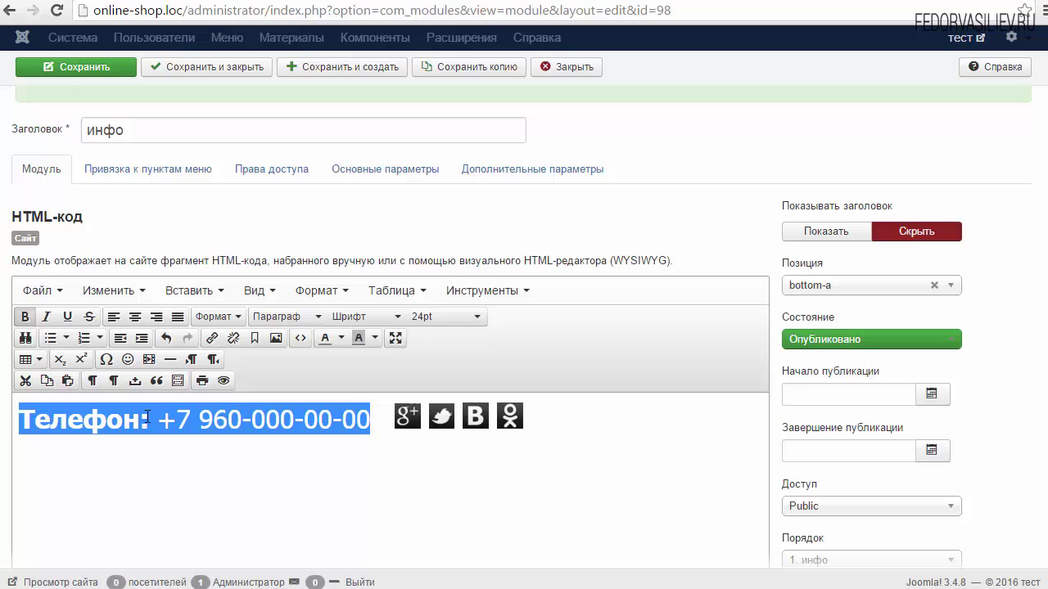
pyautogui.click(113, 319)
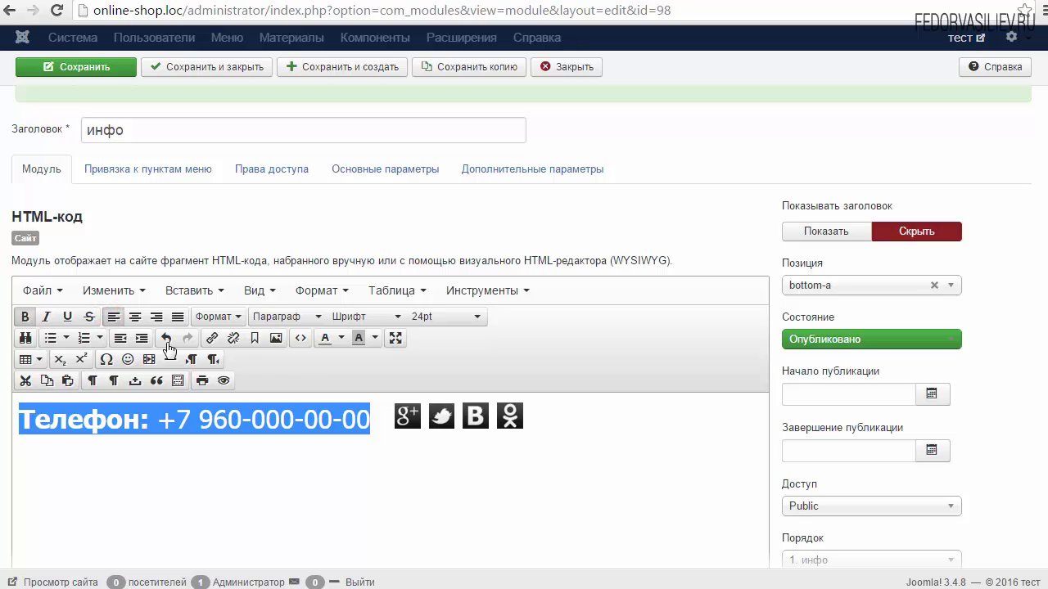
pyautogui.click(285, 364)
# Step: Edit the инфо module's source code so the paragraph's text-align is center instead of left, and apply the change
pyautogui.click(301, 337)
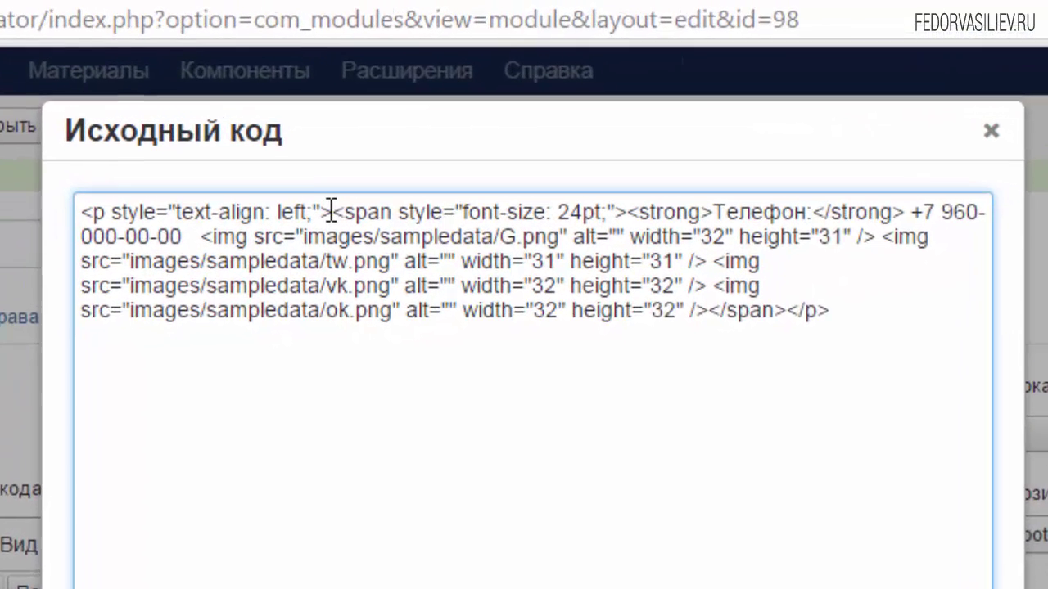
pyautogui.moveTo(419, 113); pyautogui.dragTo(301, 109)
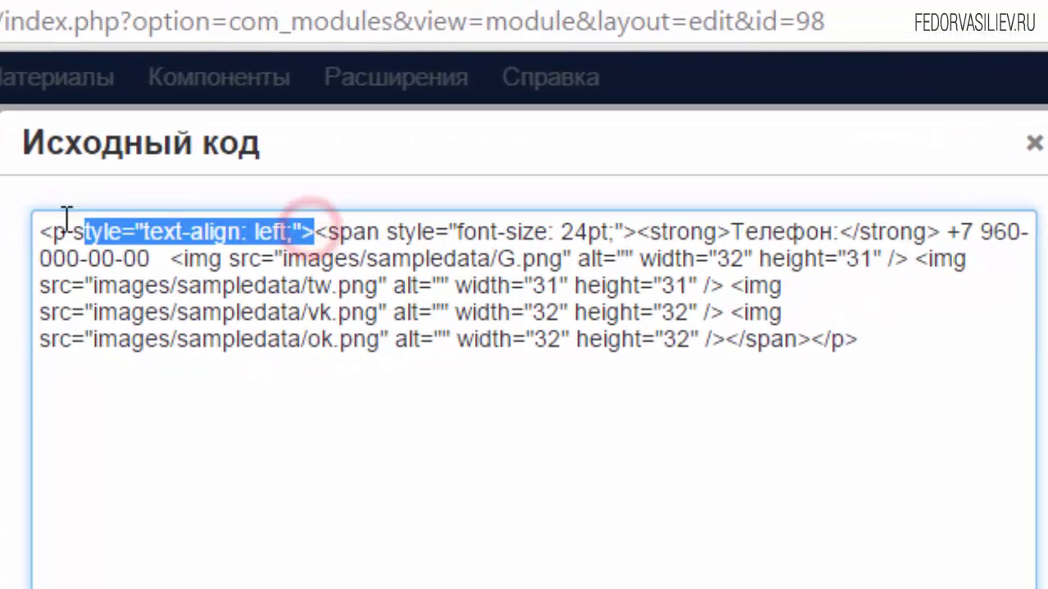
pyautogui.moveTo(67, 220); pyautogui.dragTo(36, 230)
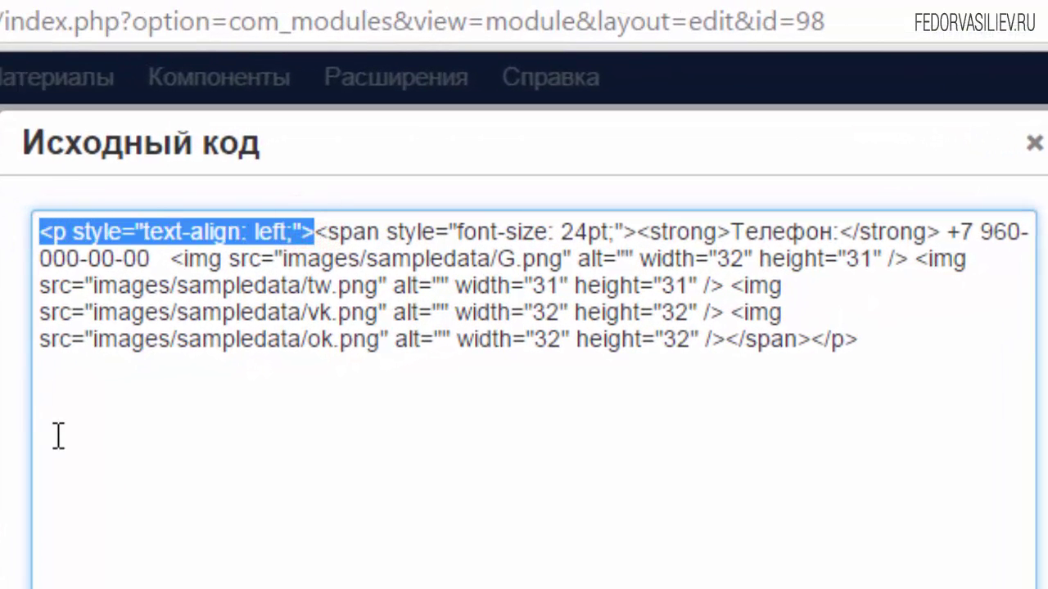
pyautogui.click(253, 234)
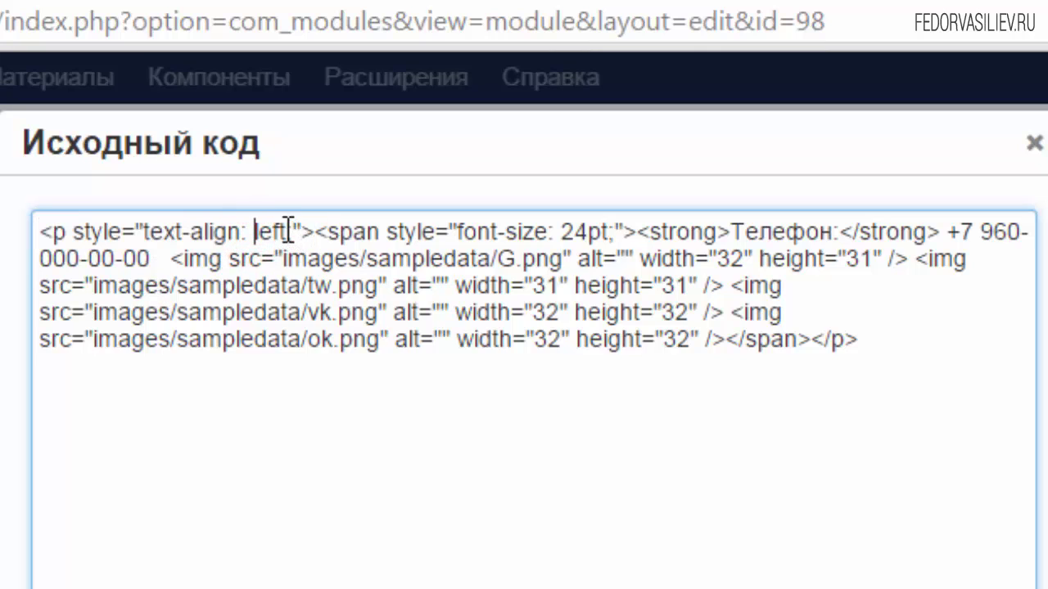
pyautogui.doubleClick(285, 232)
pyautogui.press('BackSpace')
pyautogui.write('center')
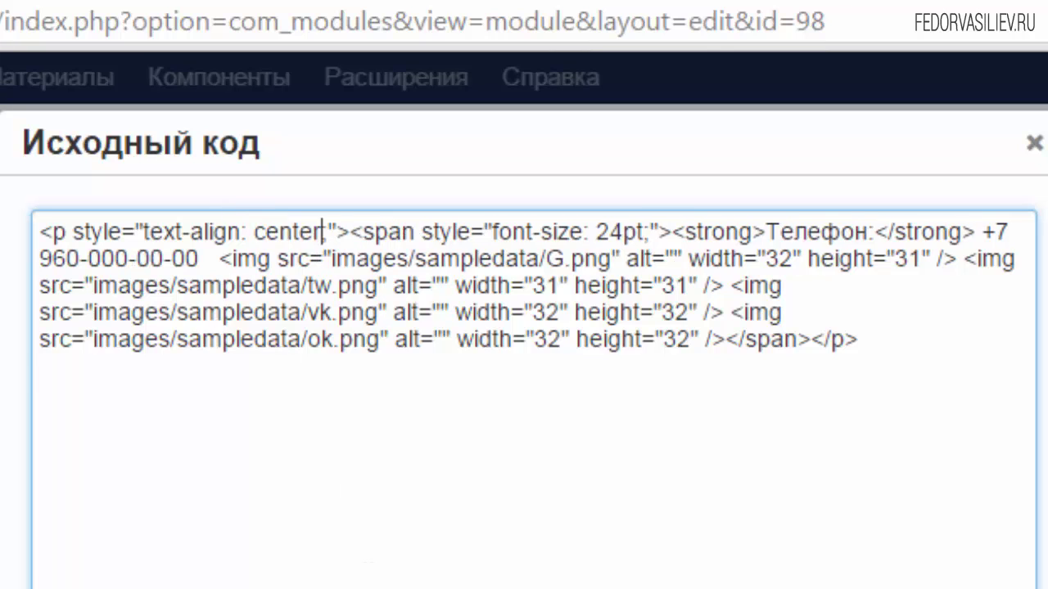
pyautogui.moveTo(322, 232); pyautogui.dragTo(256, 232)
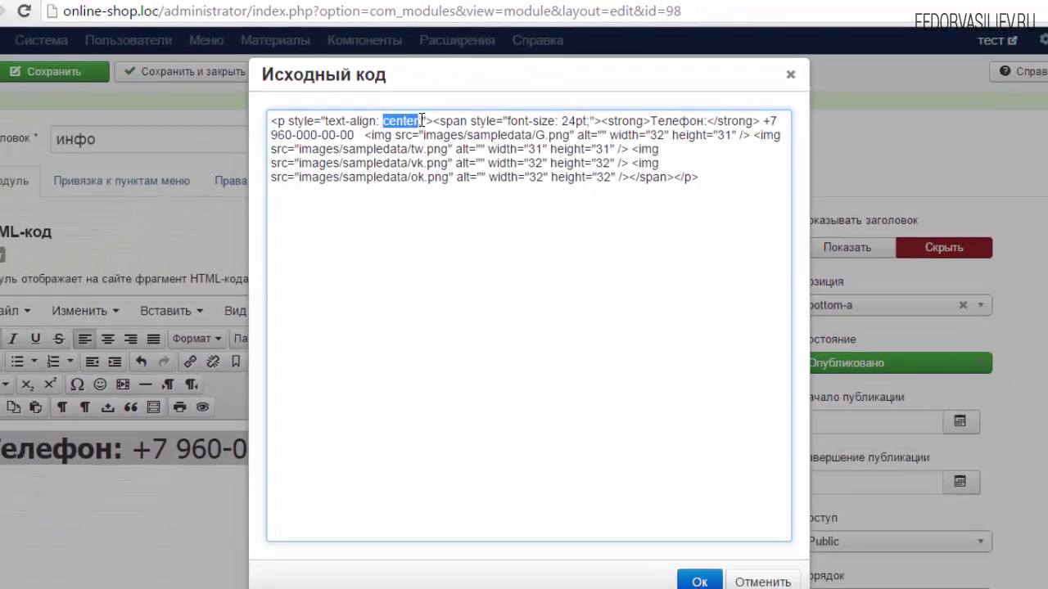
pyautogui.click(327, 230)
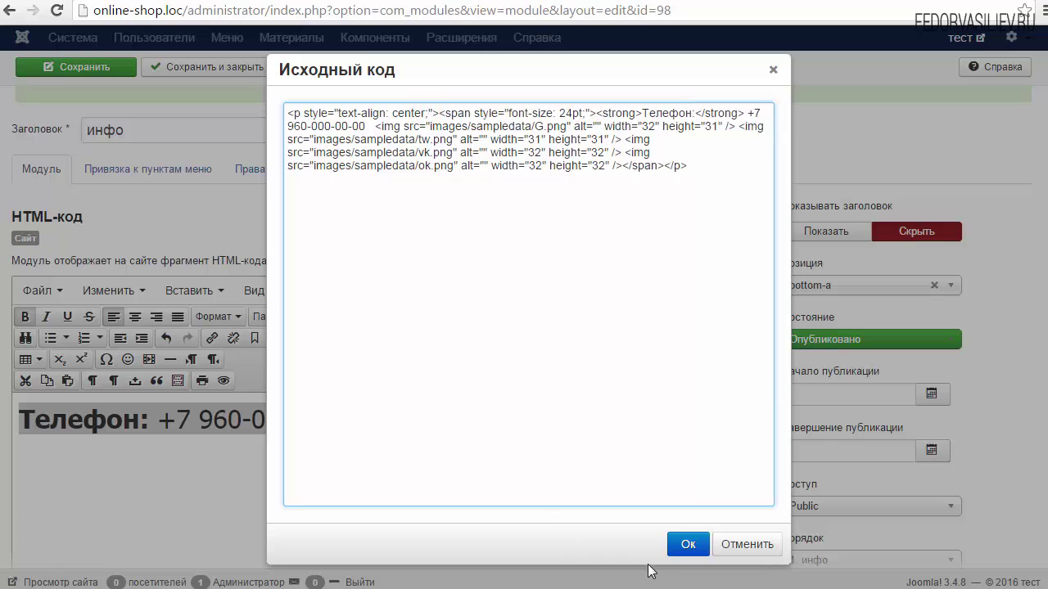
pyautogui.click(686, 544)
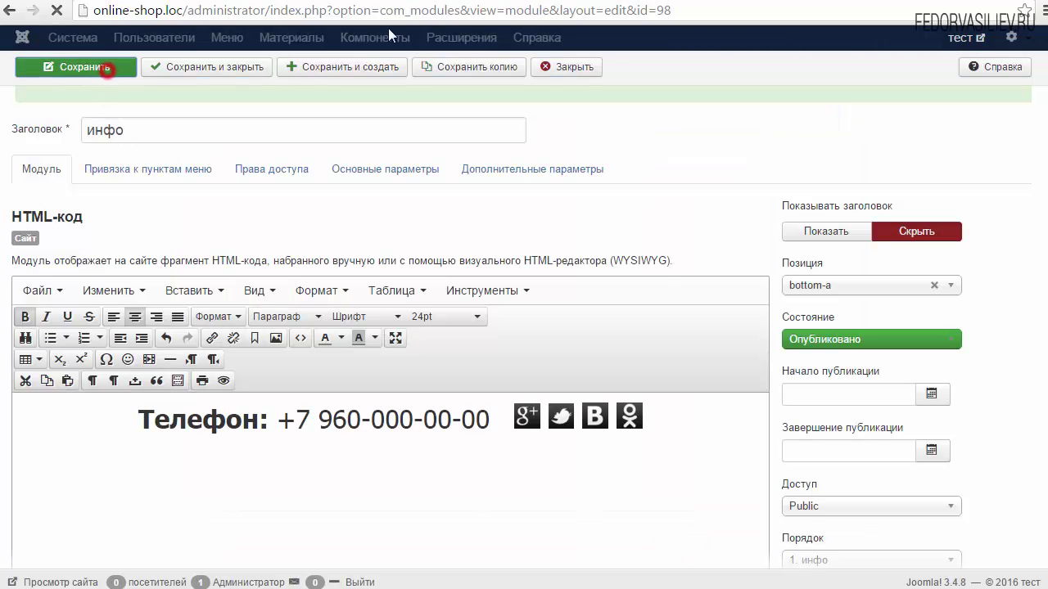
# Step: Save the инфо module, reload the online-shop.loc storefront and check the alignment of the phone line and social icons in the footer
pyautogui.click(106, 69)
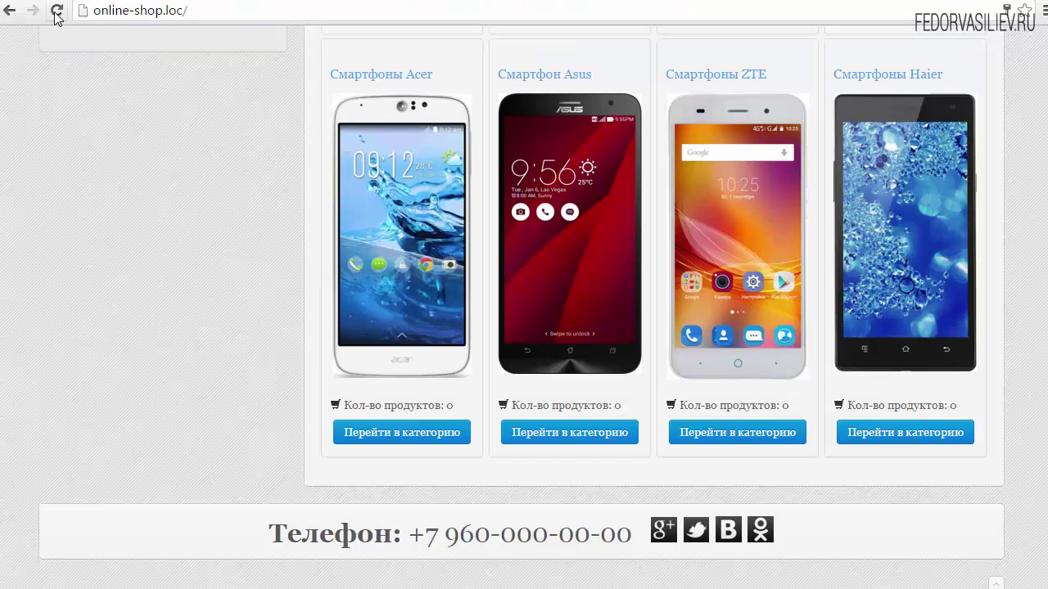
pyautogui.click(56, 12)
pyautogui.moveTo(270, 532); pyautogui.dragTo(854, 531)
pyautogui.click(181, 514)
pyautogui.moveTo(273, 534); pyautogui.dragTo(963, 516)
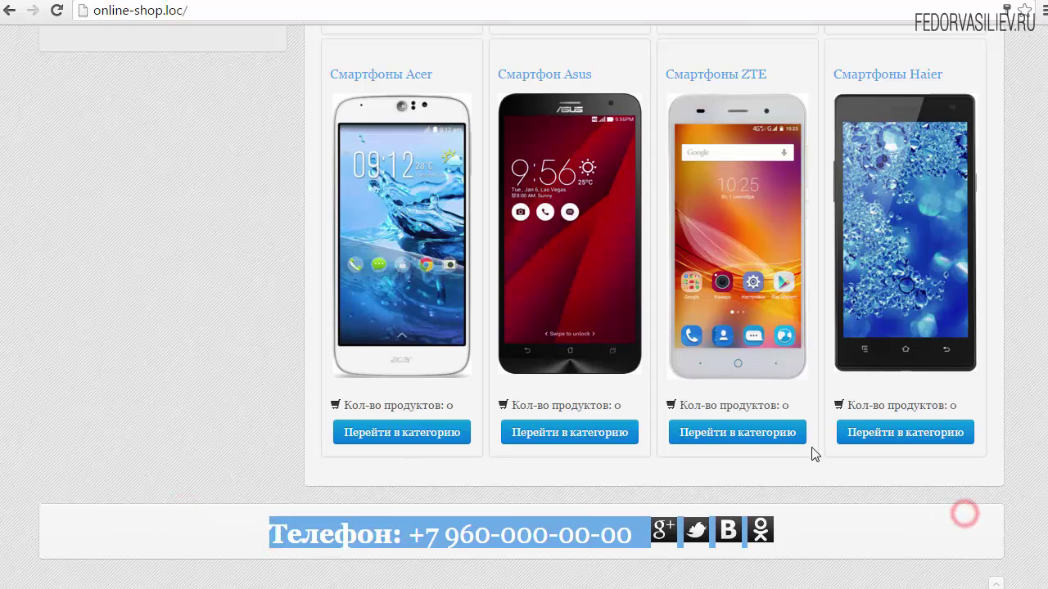
# Step: On the YOOtheme Sync demo, open the Features module variations page and copy the style-headline class name from a Sidebar B block
pyautogui.click(848, 0)
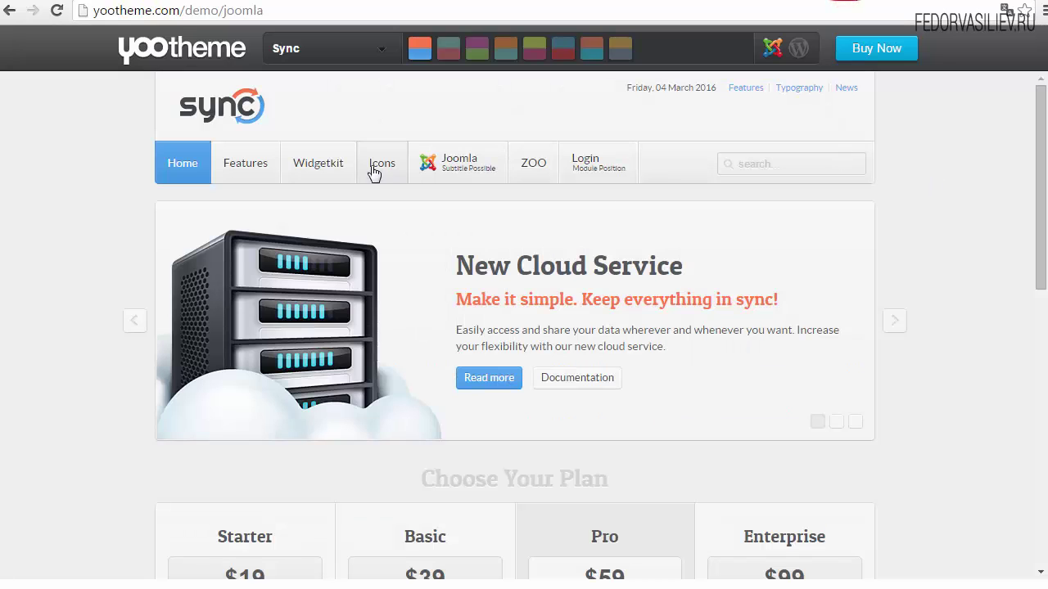
pyautogui.moveTo(245, 162)
pyautogui.click(245, 206)
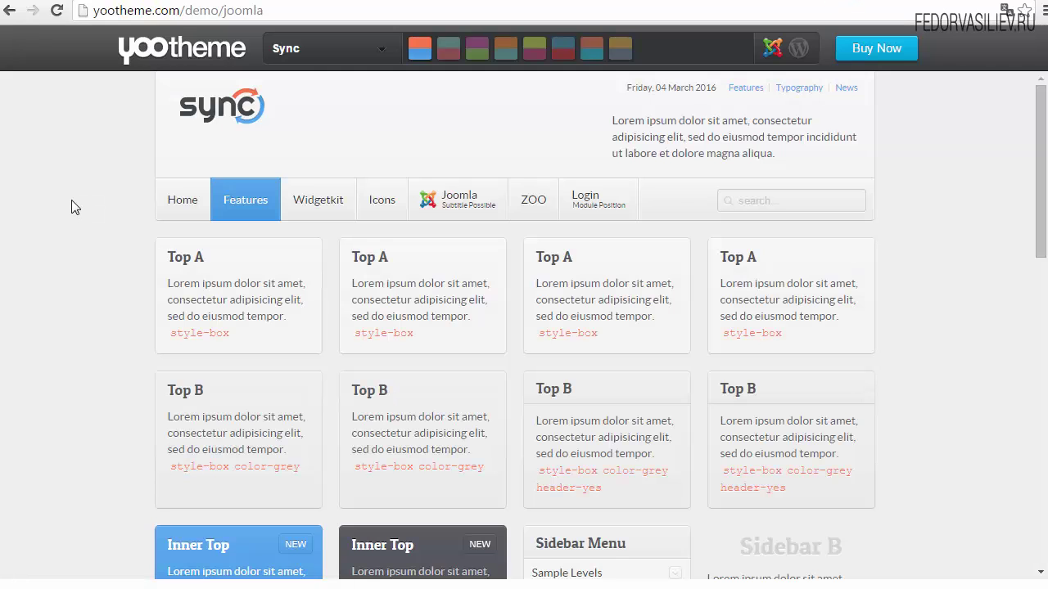
pyautogui.scroll(-4, 76, 205)
pyautogui.scroll(1, 74, 207)
pyautogui.scroll(-3, 74, 207)
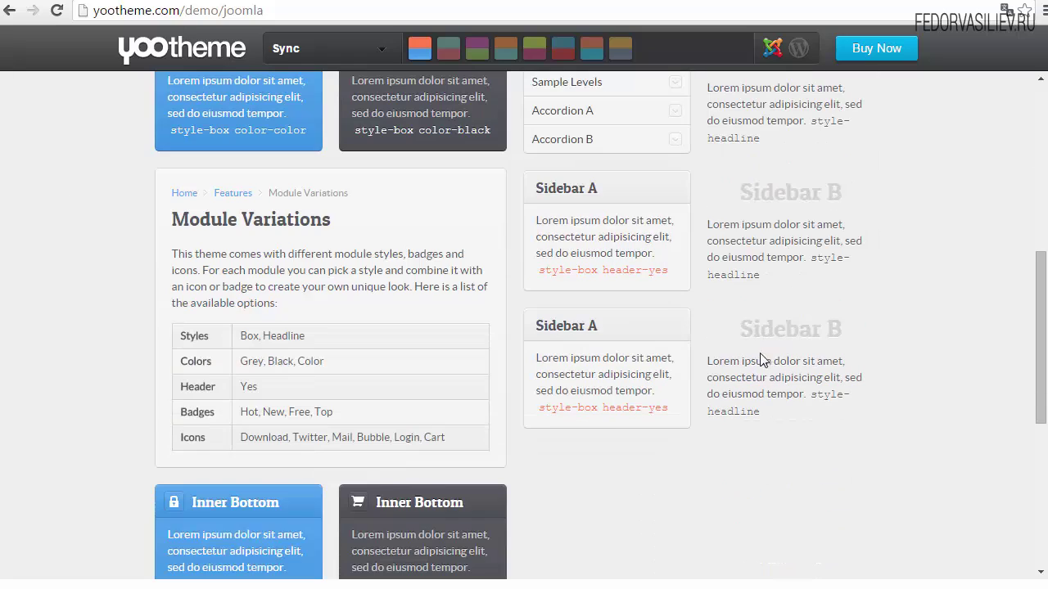
pyautogui.moveTo(813, 257); pyautogui.dragTo(761, 276)
pyautogui.rightClick(820, 255)
pyautogui.click(863, 266)
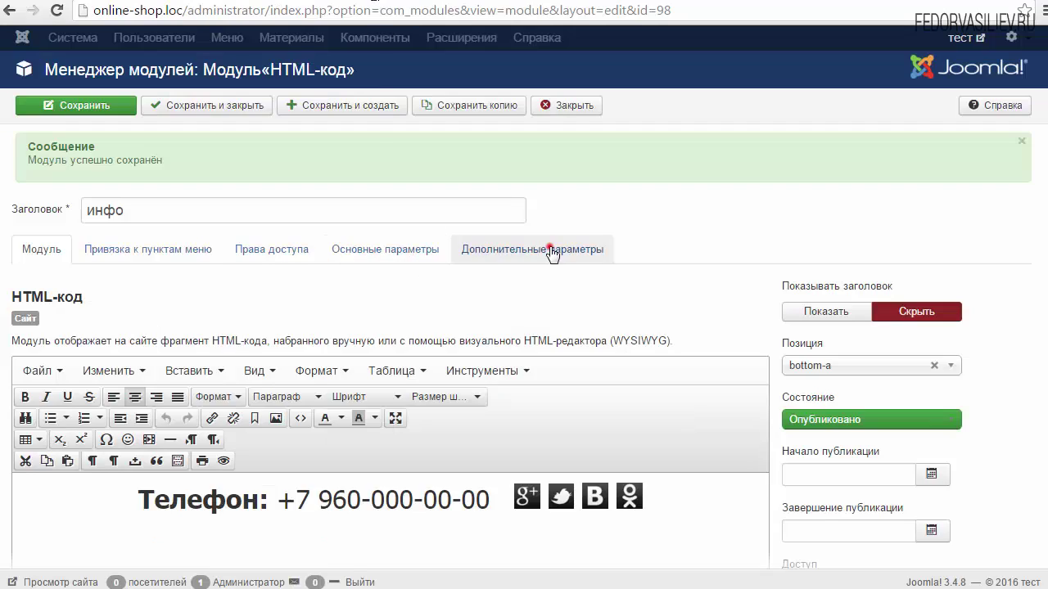
# Step: In the инфо module's additional parameters, set the module CSS class suffix to style-headline and save
pyautogui.click(550, 248)
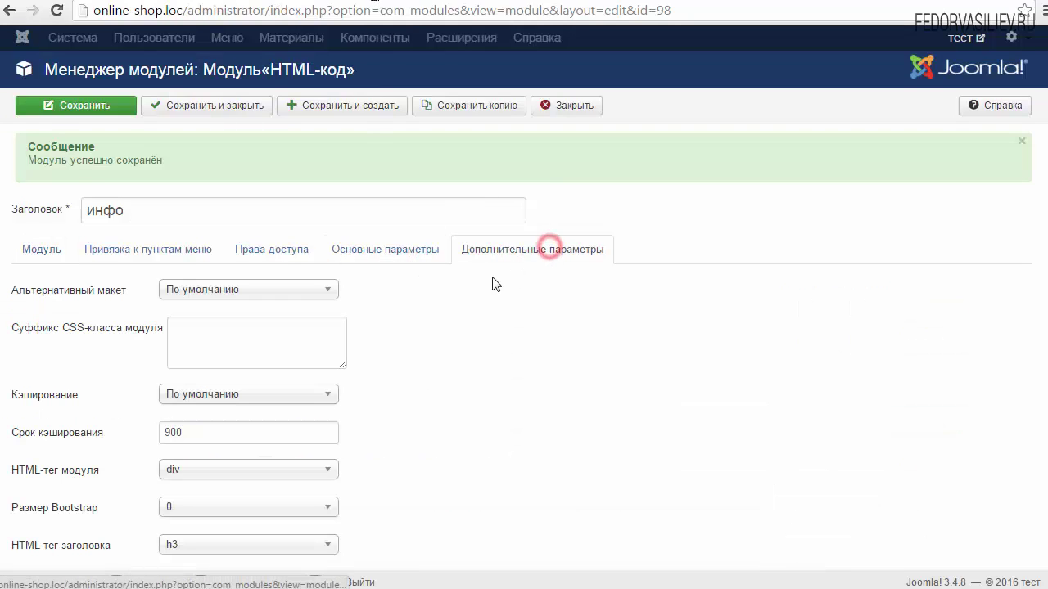
pyautogui.rightClick(218, 330)
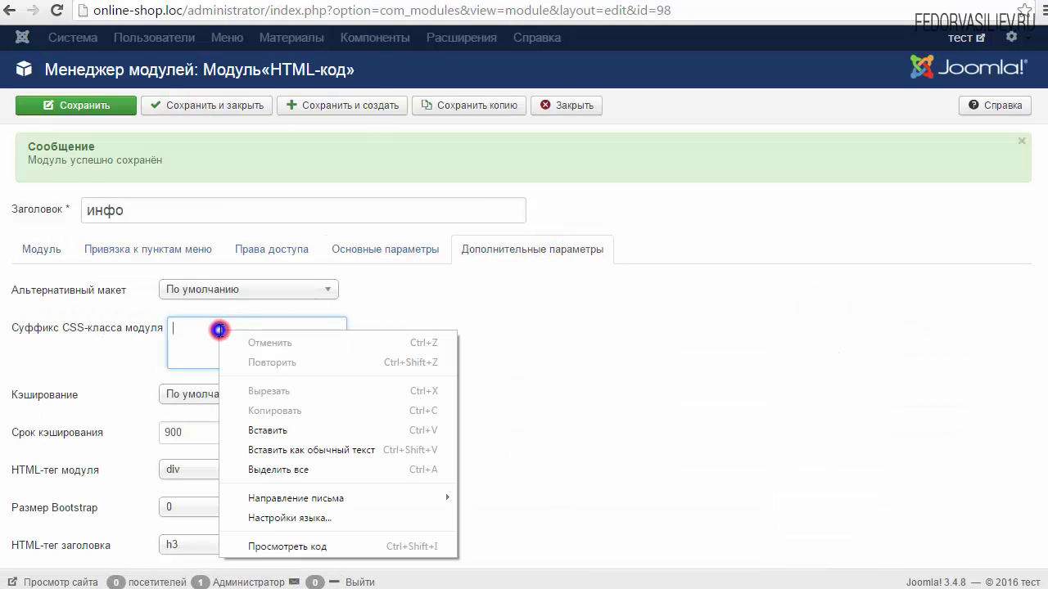
pyautogui.click(285, 429)
pyautogui.click(90, 106)
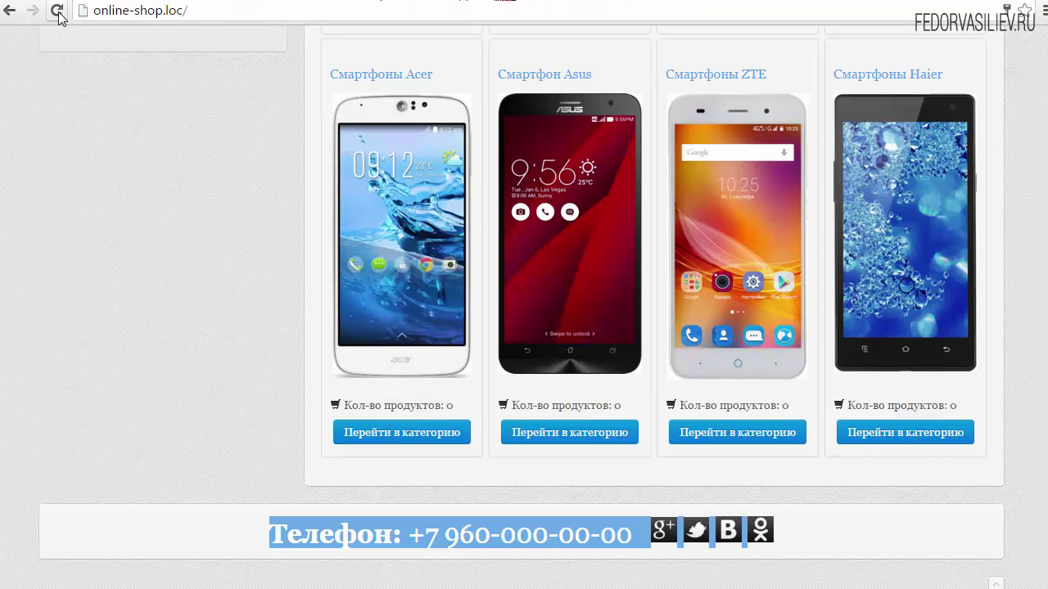
# Step: Reload the online-shop.loc storefront and inspect the footer phone line with its new module style
pyautogui.click(57, 11)
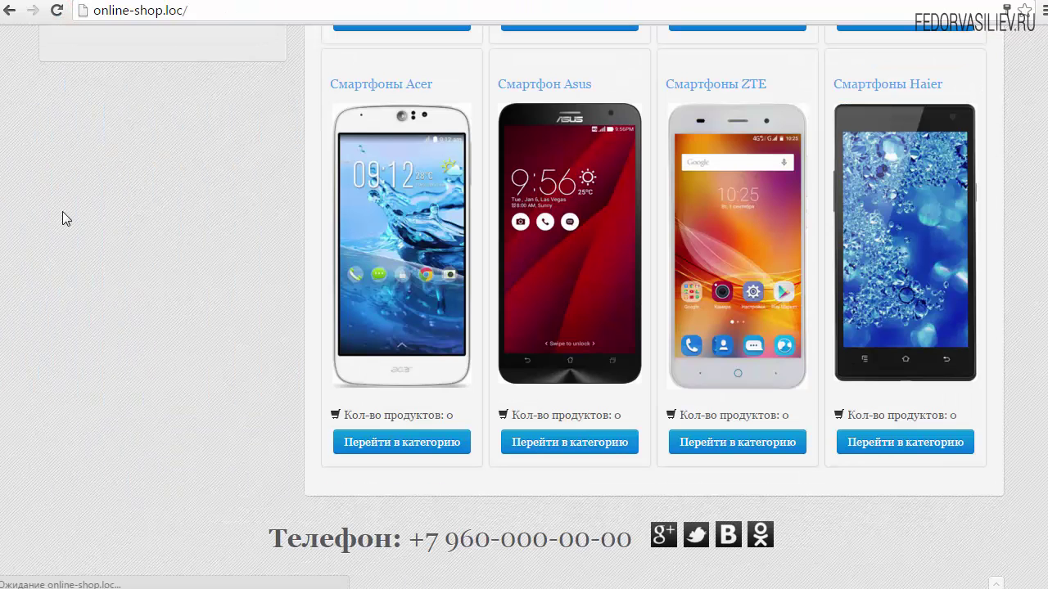
pyautogui.moveTo(253, 538); pyautogui.dragTo(807, 540)
pyautogui.click(805, 537)
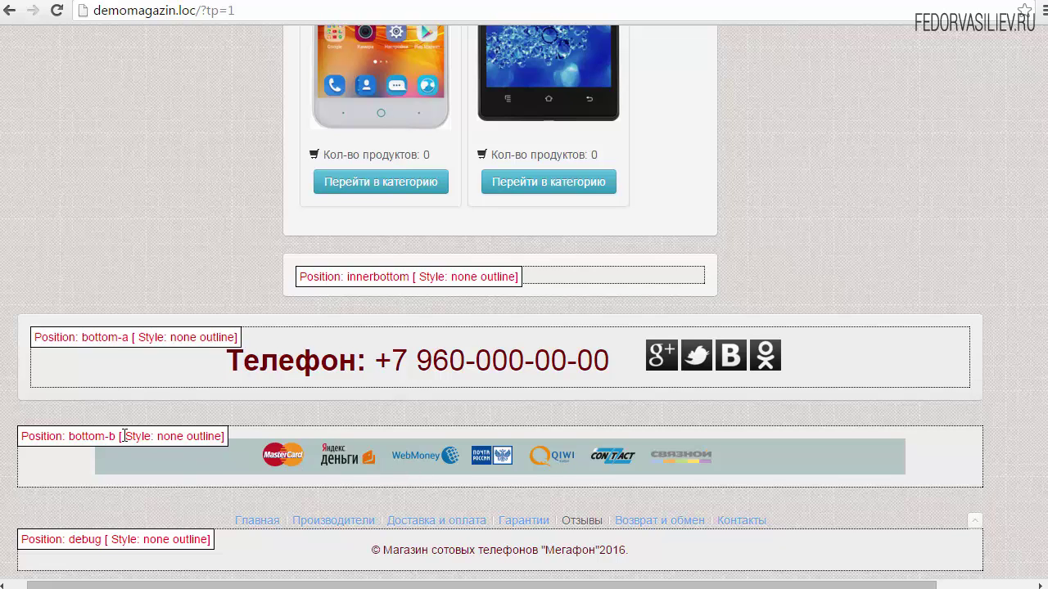
# Step: Look up the payment banner's position on demomagazin.loc, return to the инфо module, save it and start a new HTML module
pyautogui.moveTo(116, 435); pyautogui.dragTo(67, 438)
pyautogui.hotkey('ctrl', 'Tab')
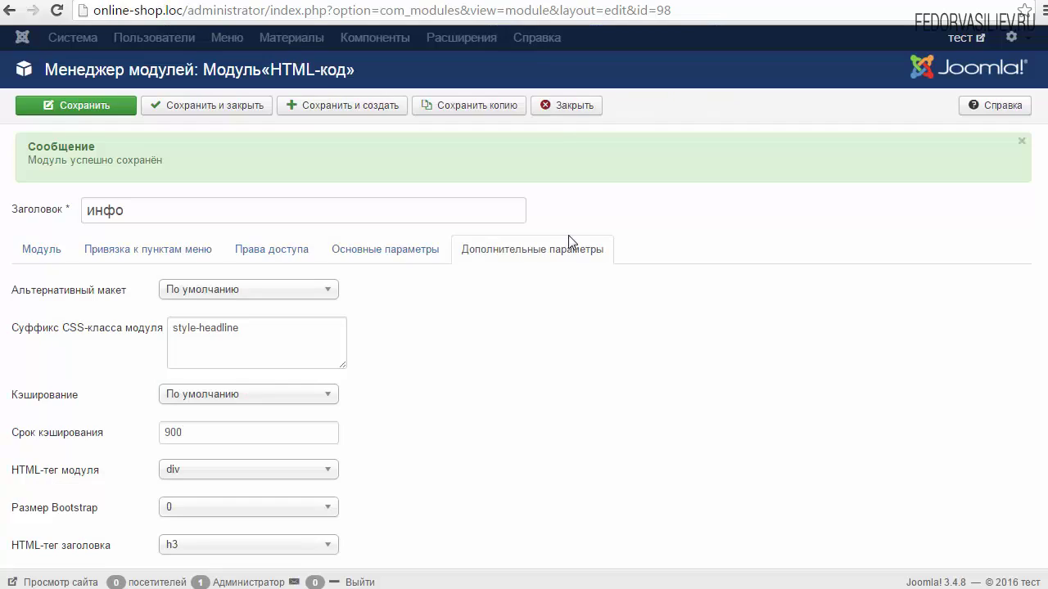
pyautogui.click(37, 249)
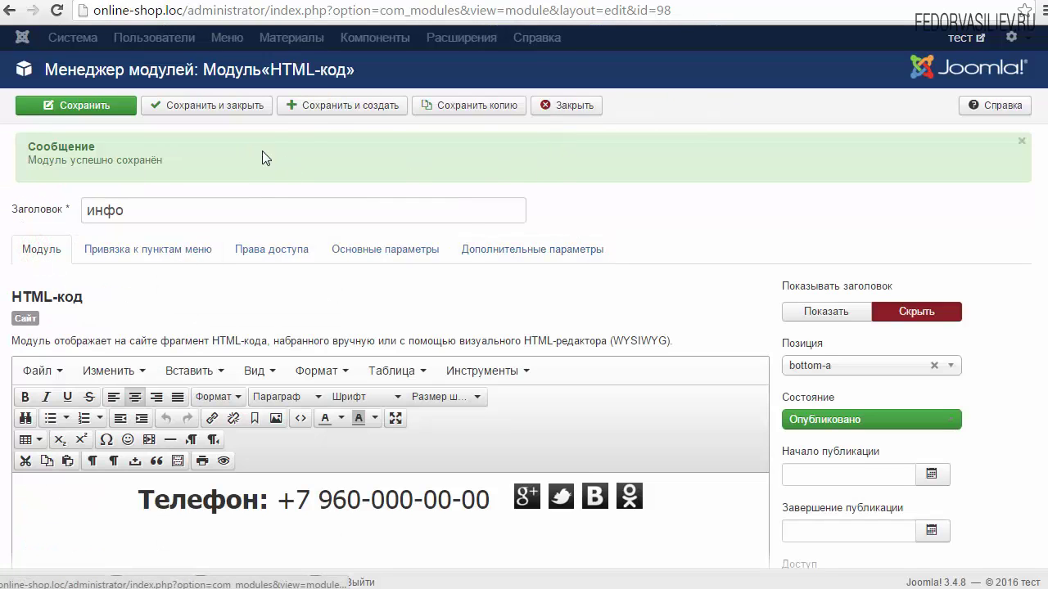
pyautogui.click(332, 108)
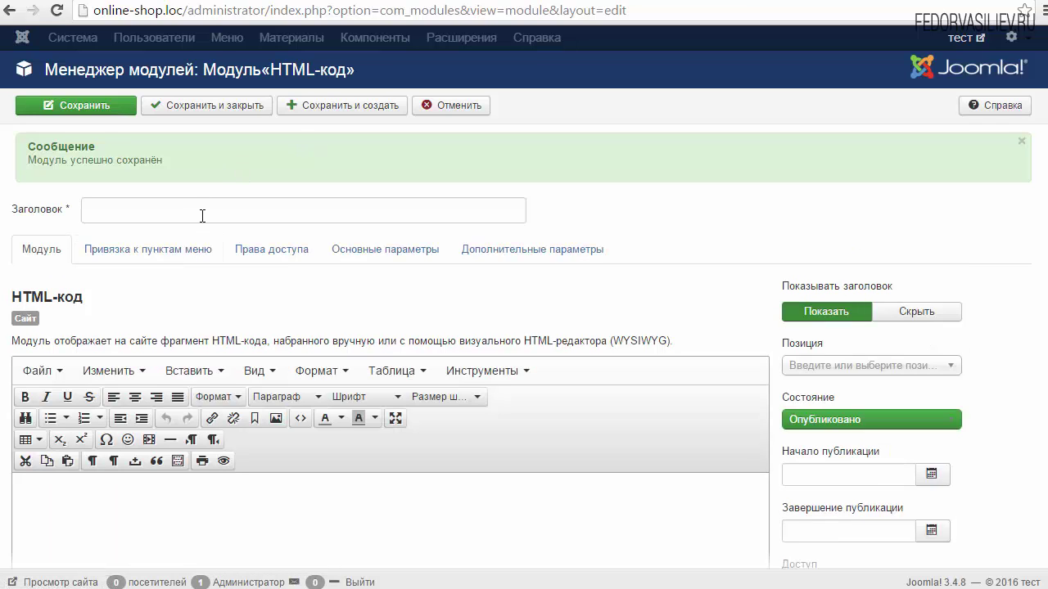
# Step: Title the new module платежи, hide its title and assign it to the position Bottom B [bottom-b]
pyautogui.click(202, 214)
pyautogui.write('платежи')
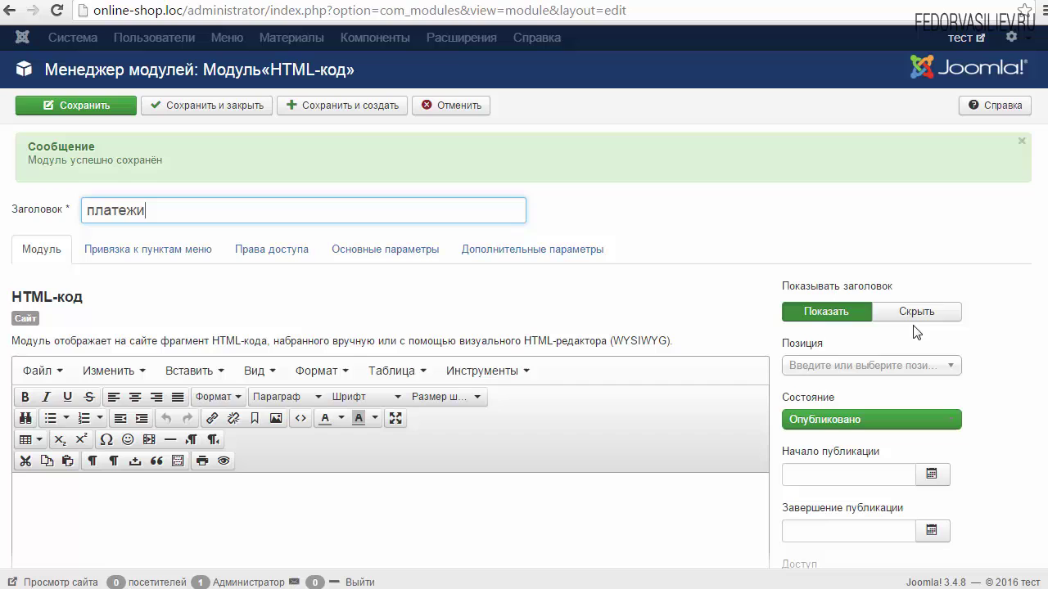
pyautogui.click(916, 314)
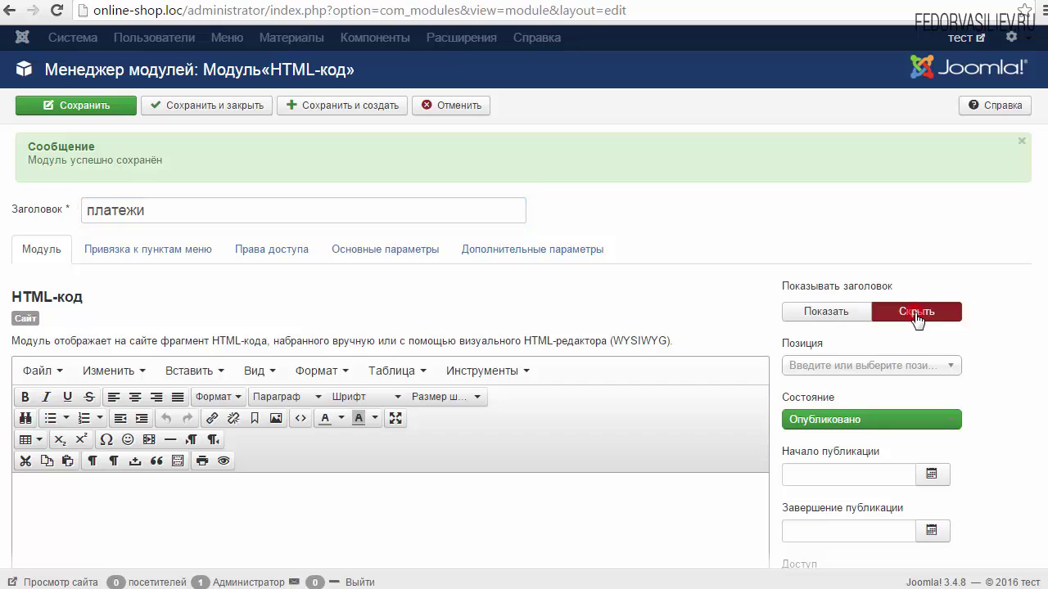
pyautogui.click(950, 366)
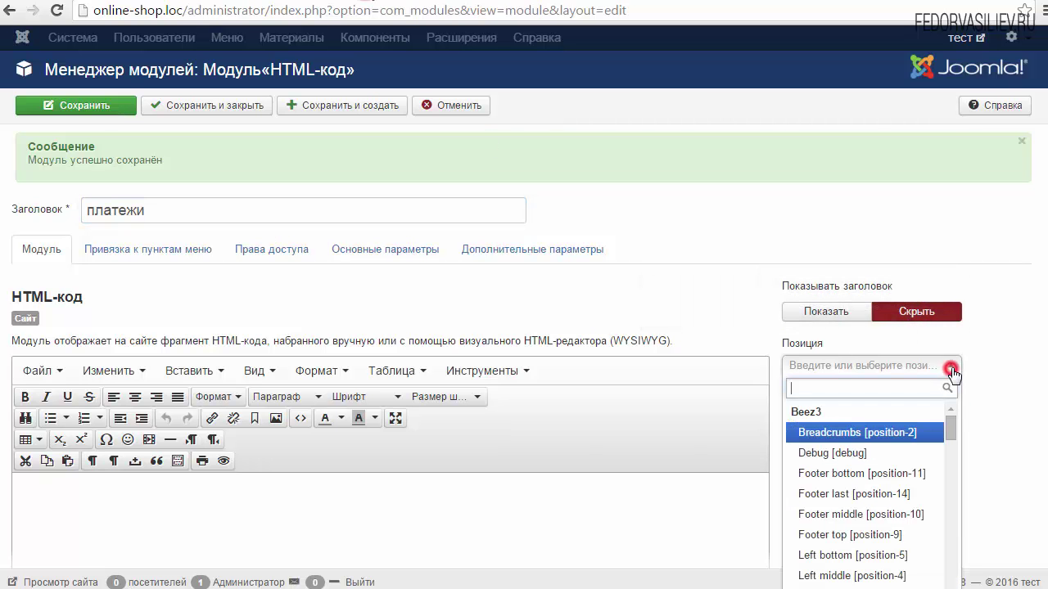
pyautogui.moveTo(948, 432); pyautogui.dragTo(953, 466)
pyautogui.click(900, 475)
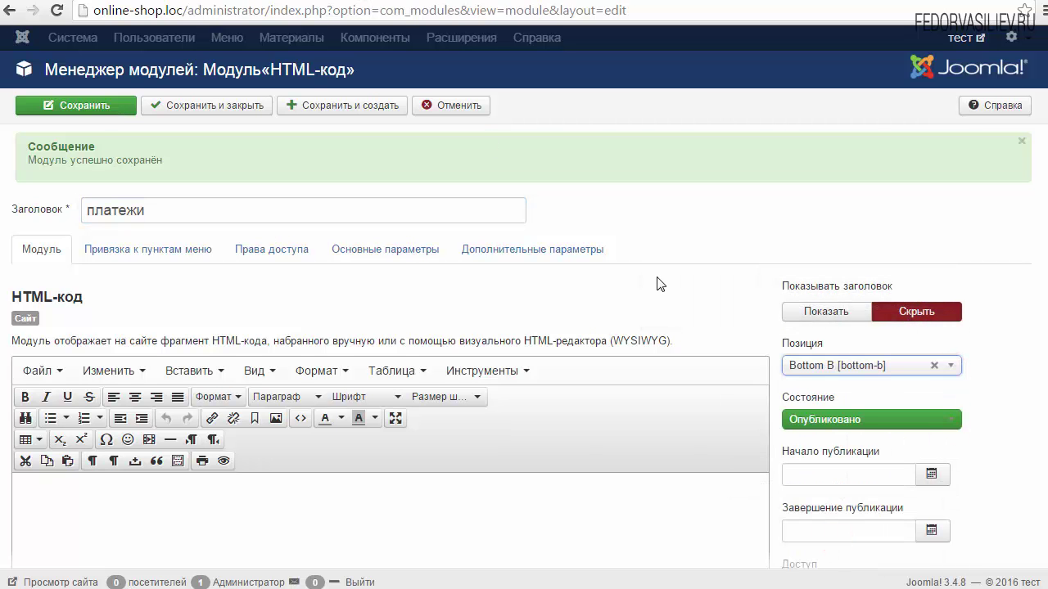
# Step: Open image insertion for the платежи module and upload oplata.jpg into the sampledata folder
pyautogui.scroll(-2, 655, 282)
pyautogui.scroll(1, 578, 240)
pyautogui.scroll(-4, 578, 241)
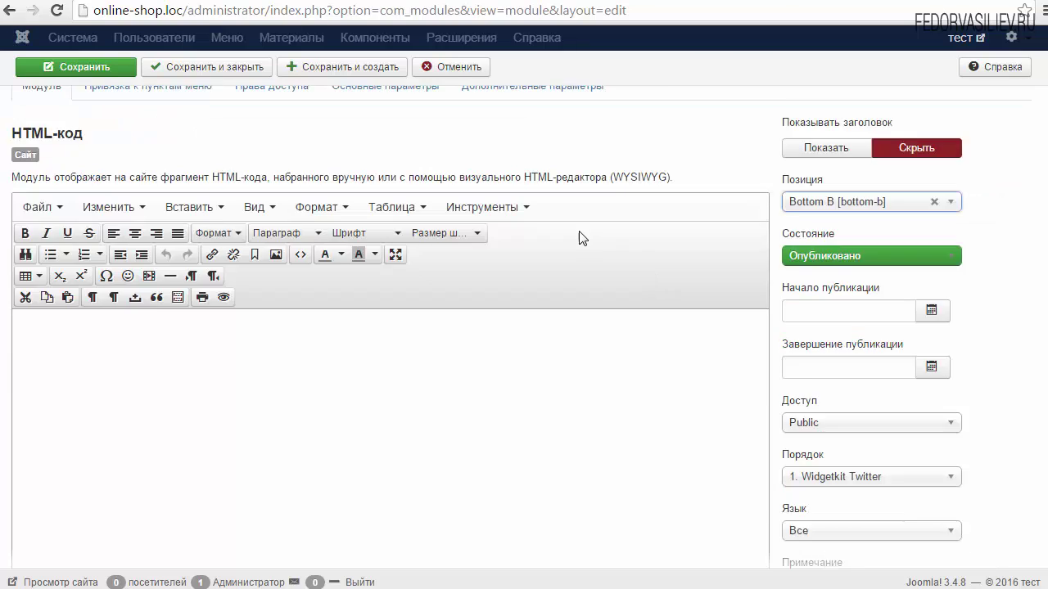
pyautogui.click(403, 520)
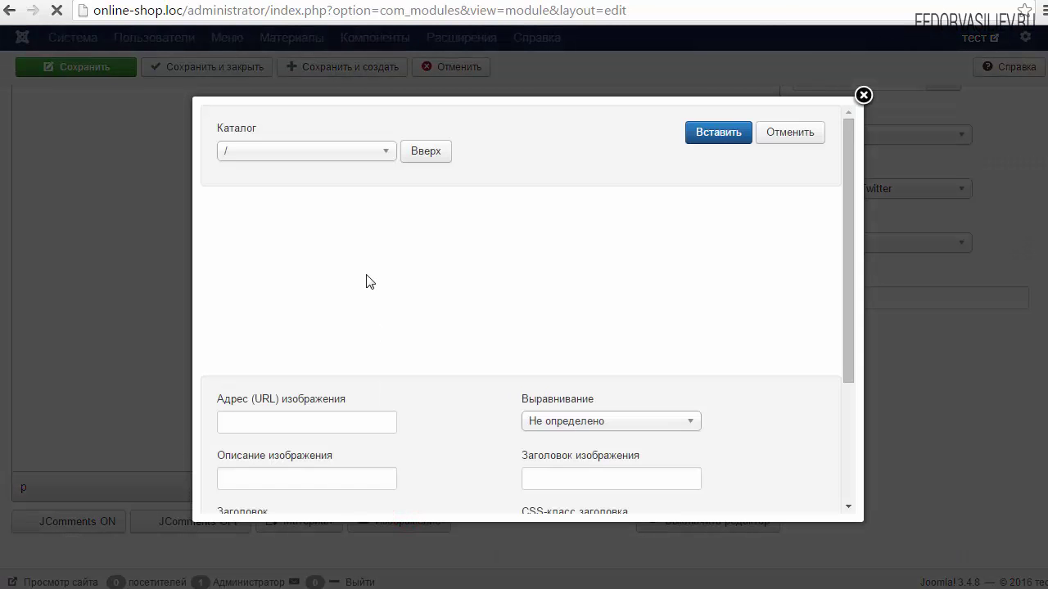
pyautogui.scroll(-1, 479, 422)
pyautogui.scroll(-2, 487, 418)
pyautogui.scroll(4, 491, 377)
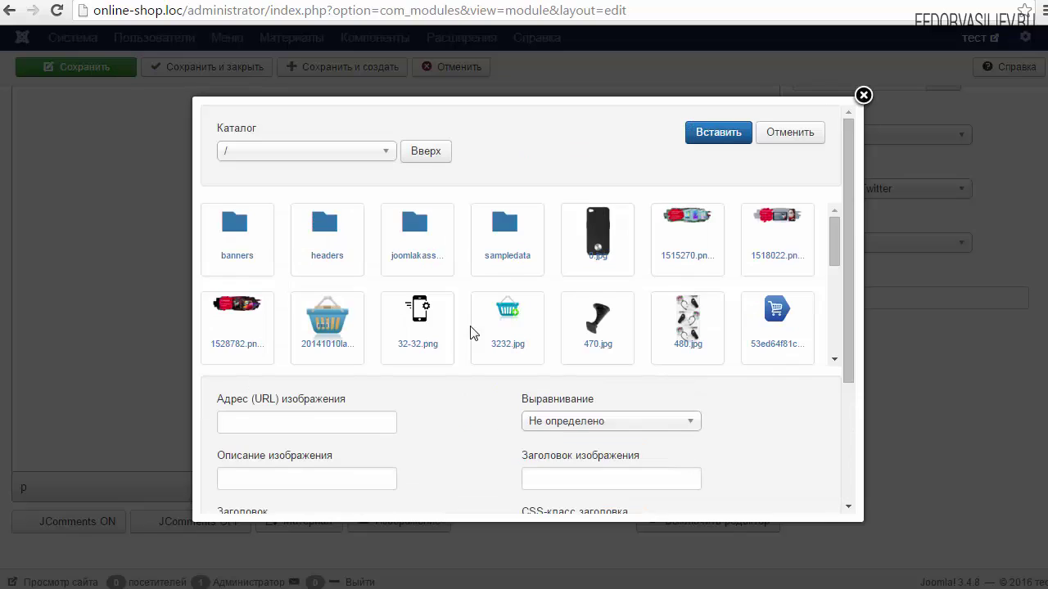
pyautogui.click(509, 236)
pyautogui.scroll(-3, 477, 338)
pyautogui.click(442, 460)
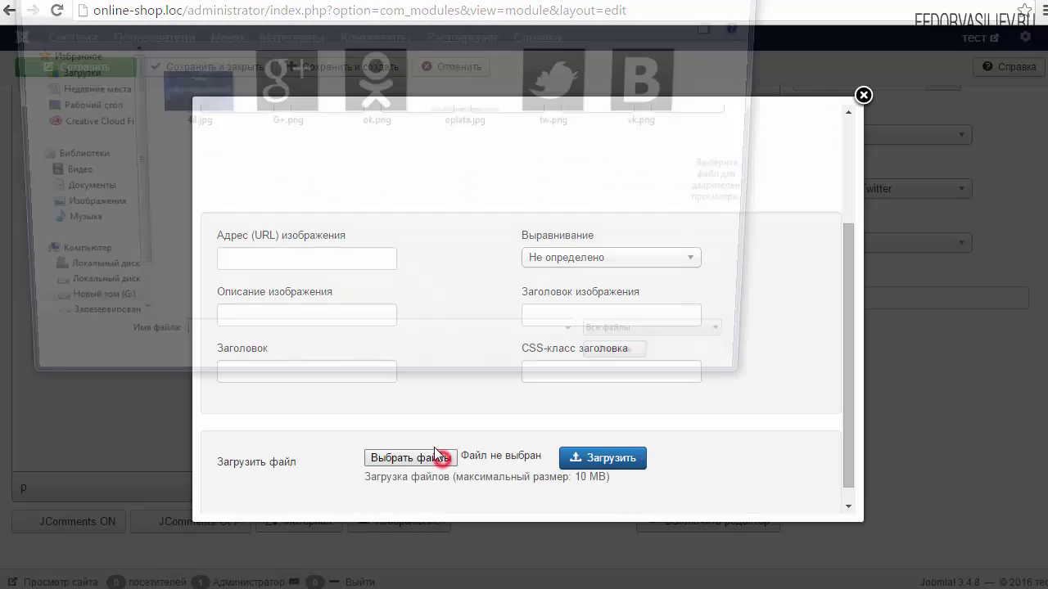
pyautogui.click(460, 122)
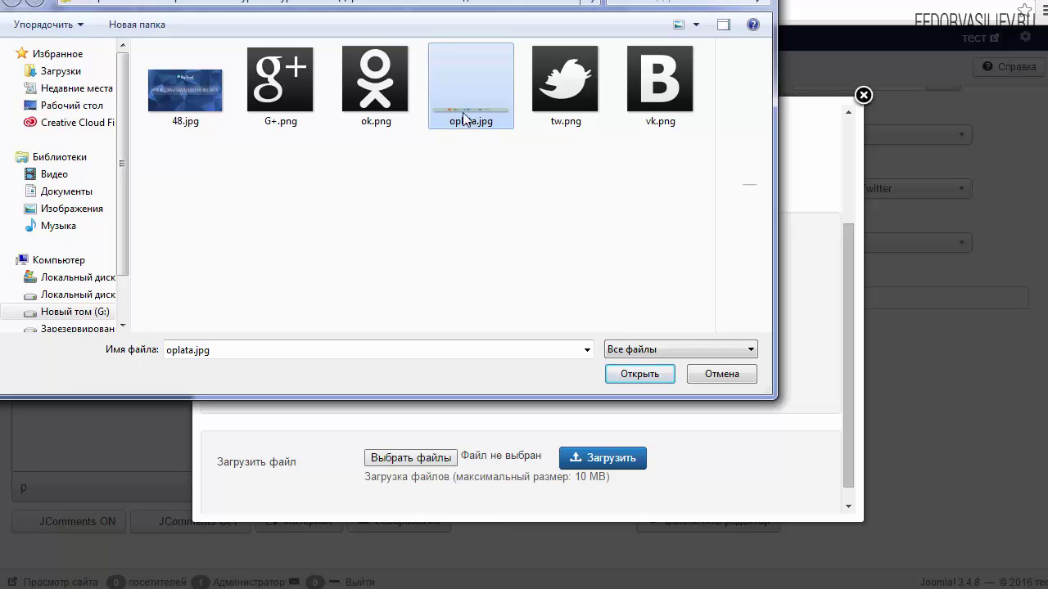
pyautogui.click(639, 374)
pyautogui.click(597, 458)
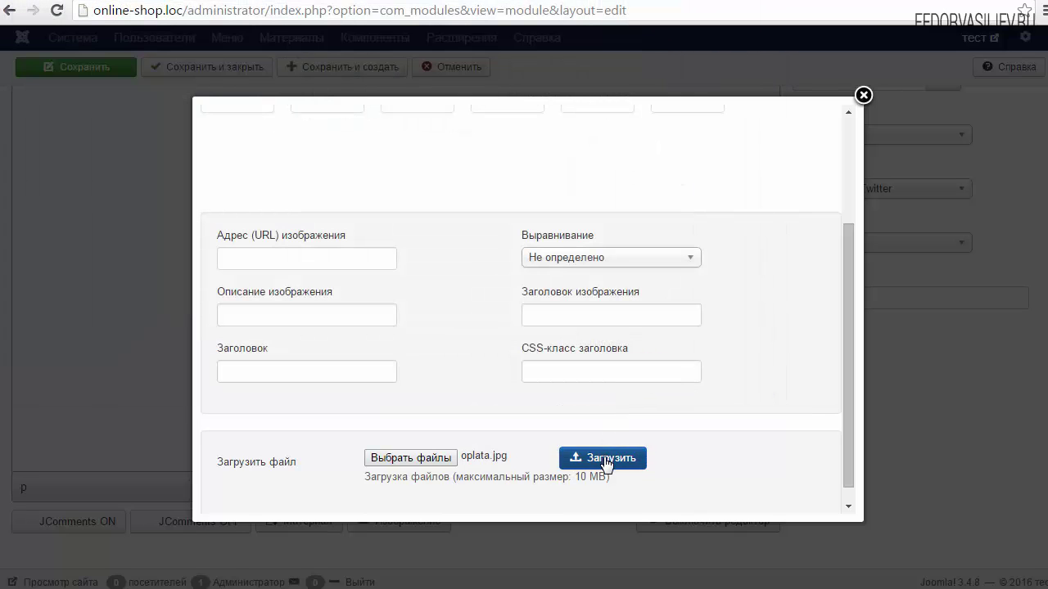
# Step: Insert the oplata.jpg payment banner from /sampledata into the платежи module's content and select it
pyautogui.click(601, 282)
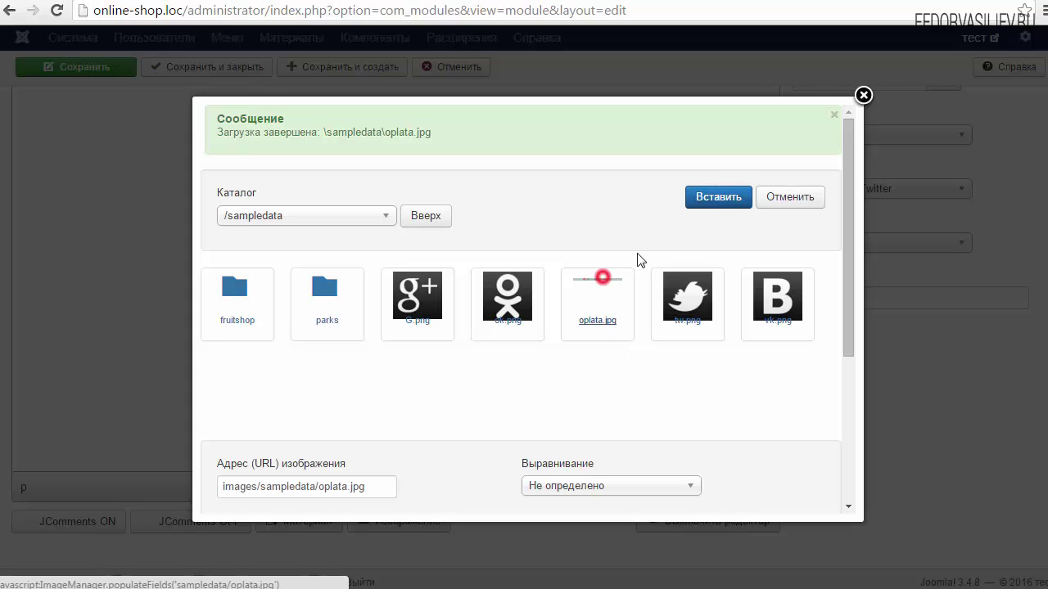
pyautogui.click(713, 200)
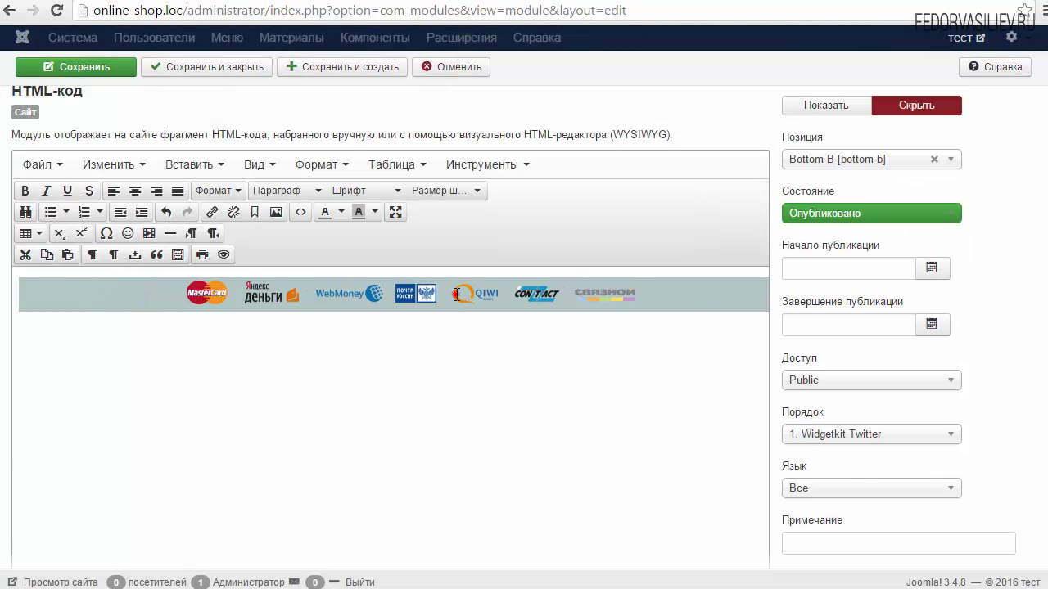
pyautogui.click(457, 294)
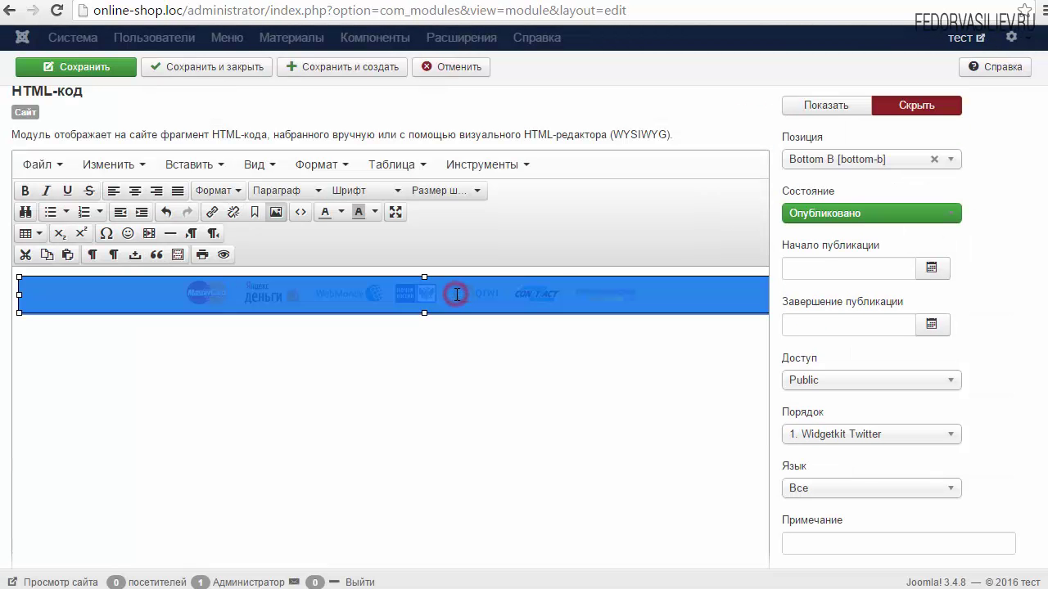
# Step: Center the payment banner, save the платежи module and check it on the reloaded online-shop.loc page
pyautogui.click(135, 194)
pyautogui.click(102, 71)
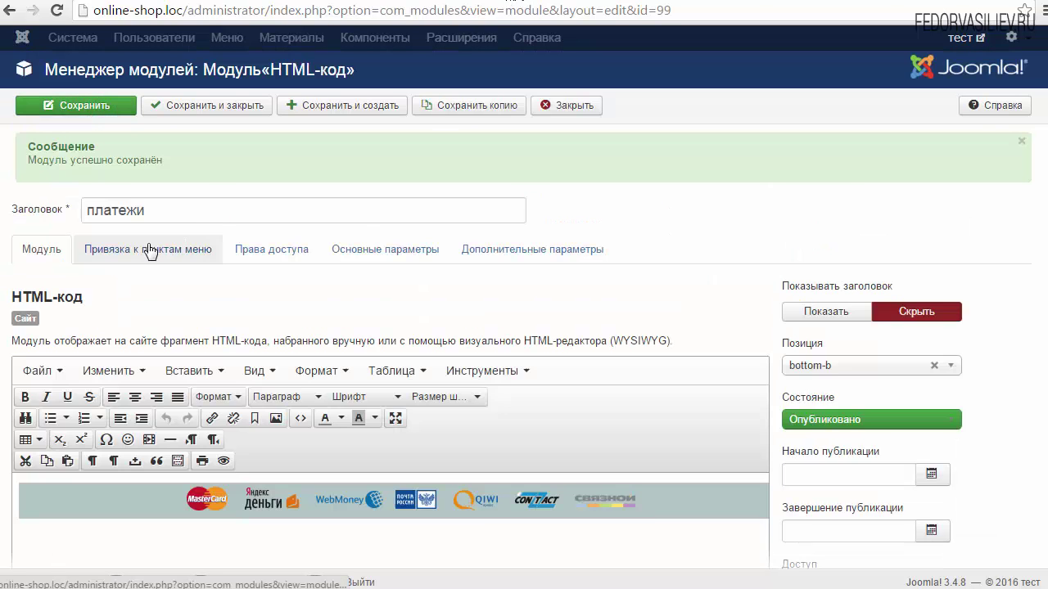
pyautogui.click(152, 249)
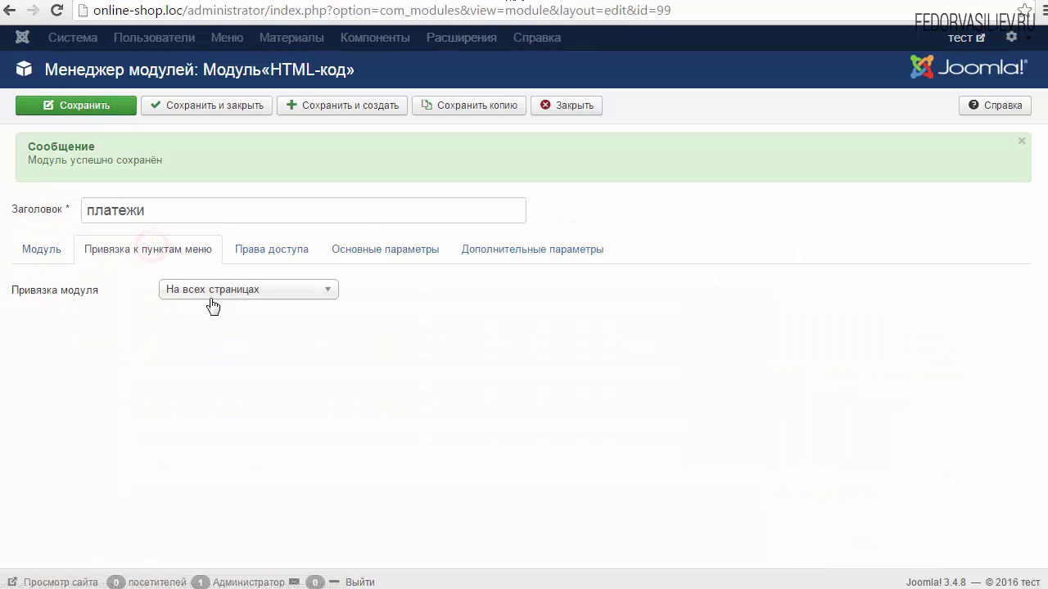
pyautogui.click(41, 249)
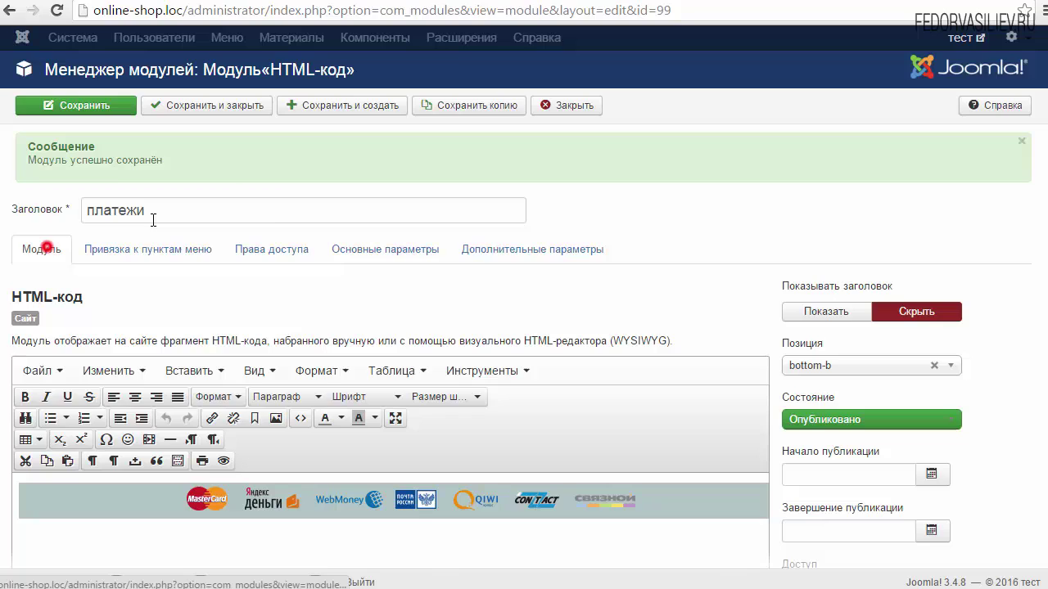
pyautogui.click(541, 4)
pyautogui.click(56, 11)
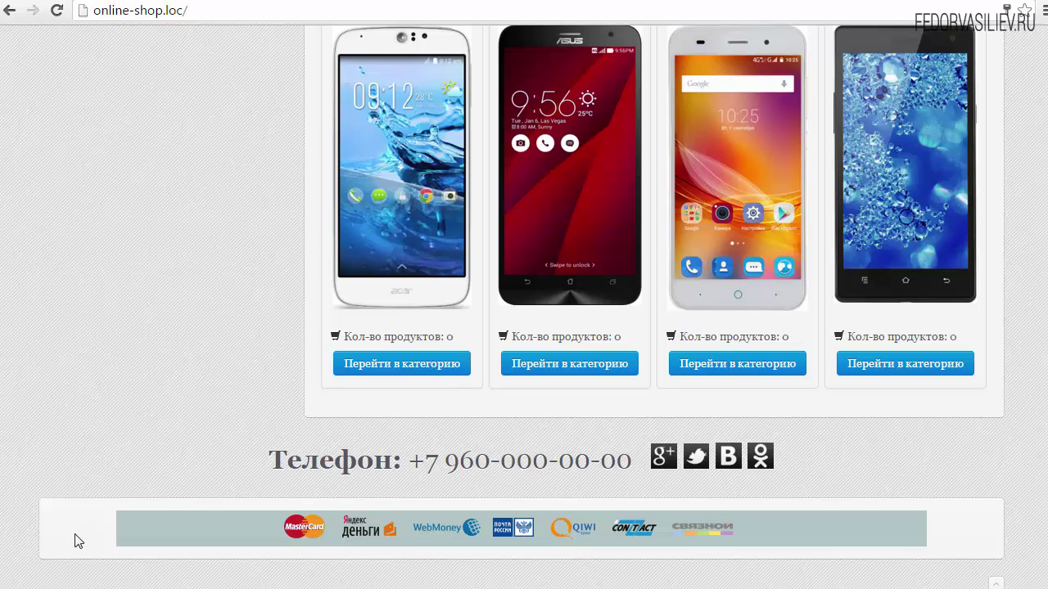
# Step: Copy the class name style-headline from the Sidebar B sample text on the YOOtheme Sync demo page
pyautogui.click(839, 1)
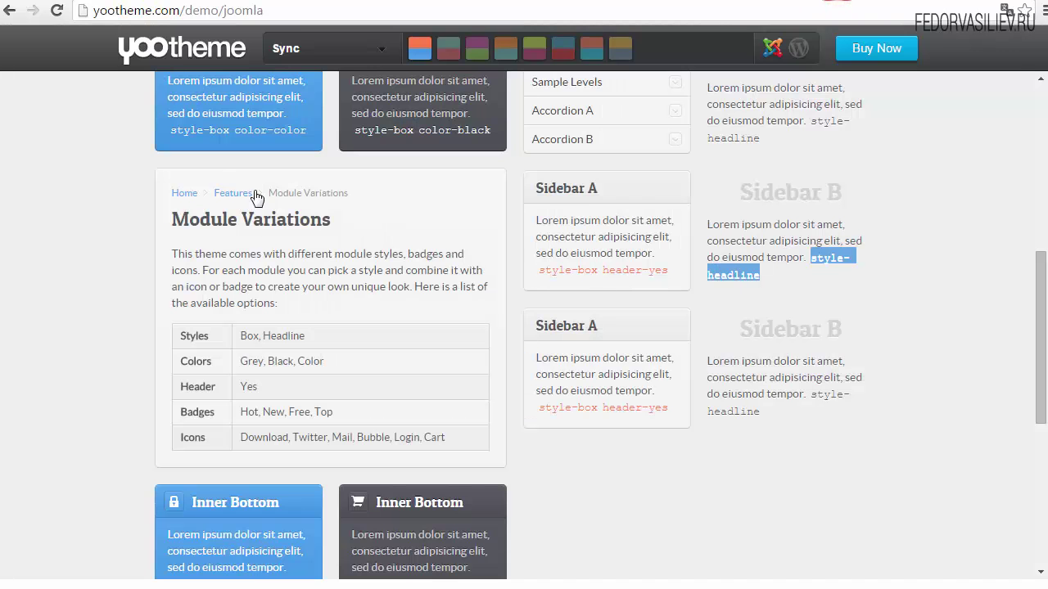
pyautogui.rightClick(725, 274)
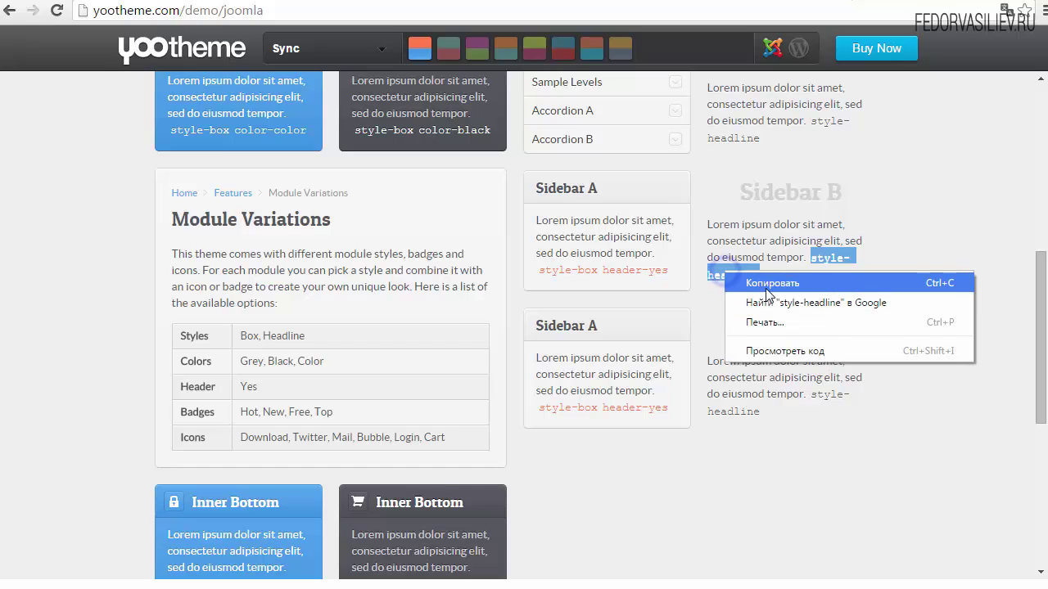
pyautogui.click(767, 284)
pyautogui.click(723, 2)
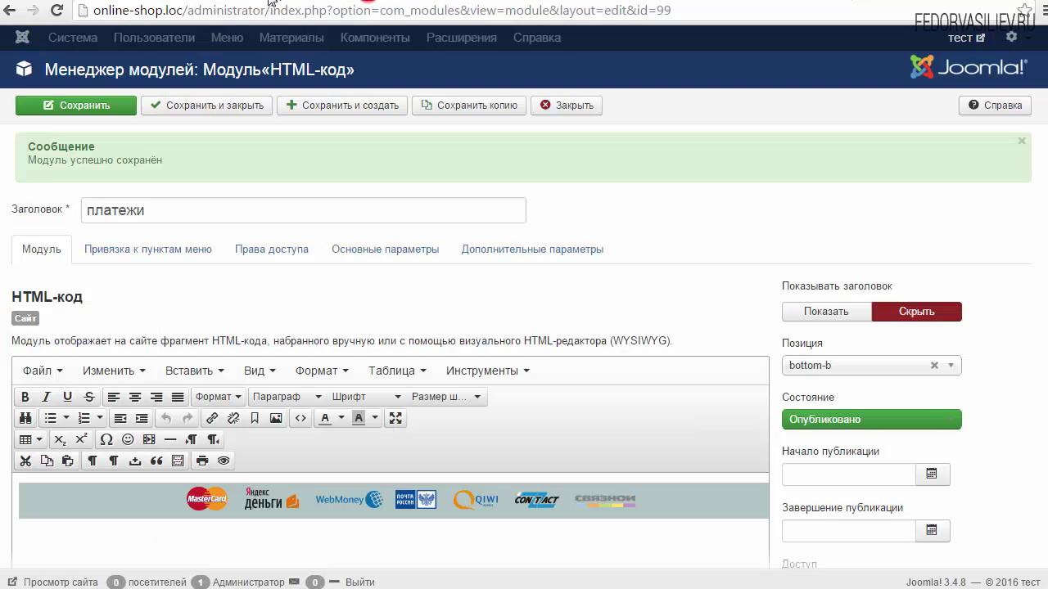
# Step: Set the платежи module's CSS class suffix to style-headline, save the module and reload the shop page
pyautogui.click(520, 260)
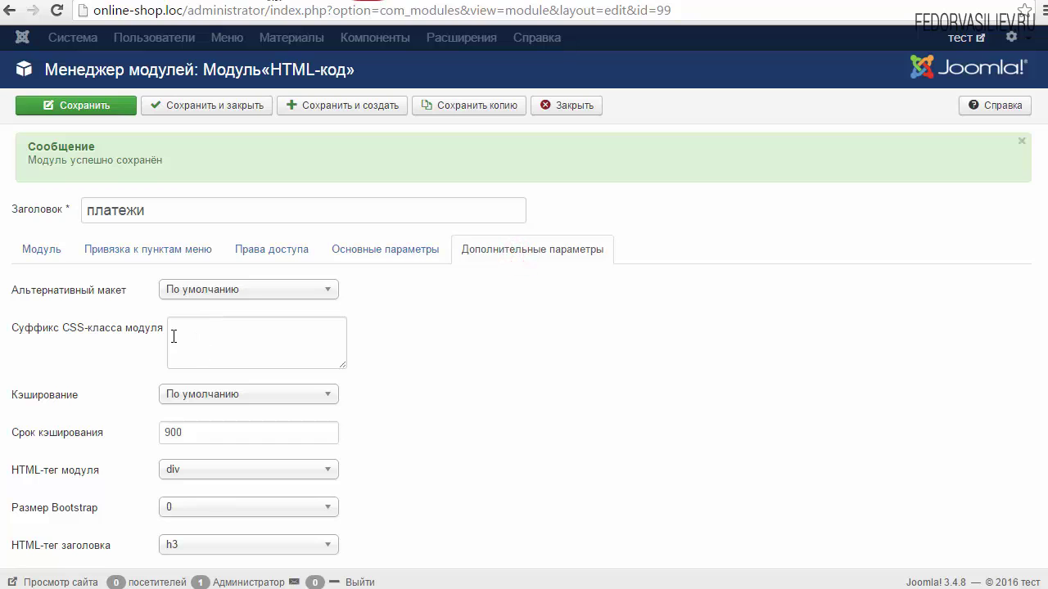
pyautogui.moveTo(64, 339)
pyautogui.click(231, 330)
pyautogui.rightClick(232, 335)
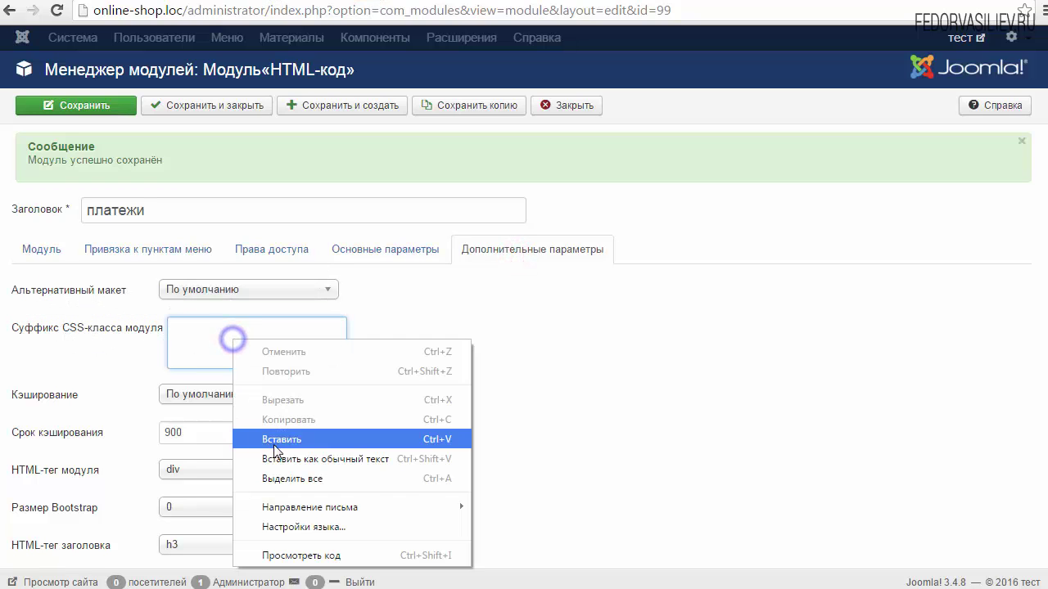
pyautogui.click(281, 435)
pyautogui.click(64, 106)
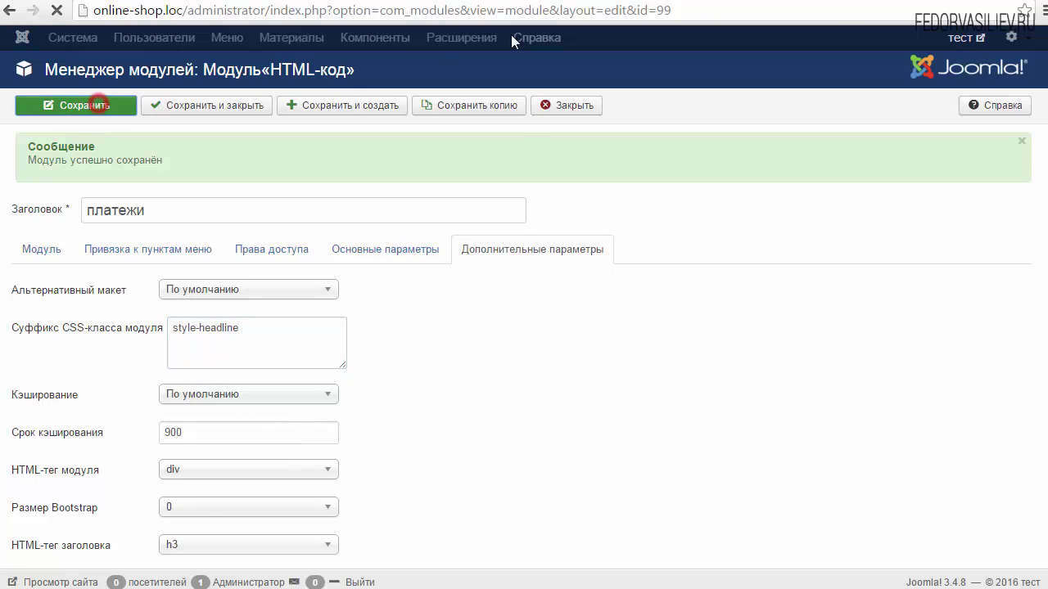
pyautogui.click(508, 2)
pyautogui.click(57, 11)
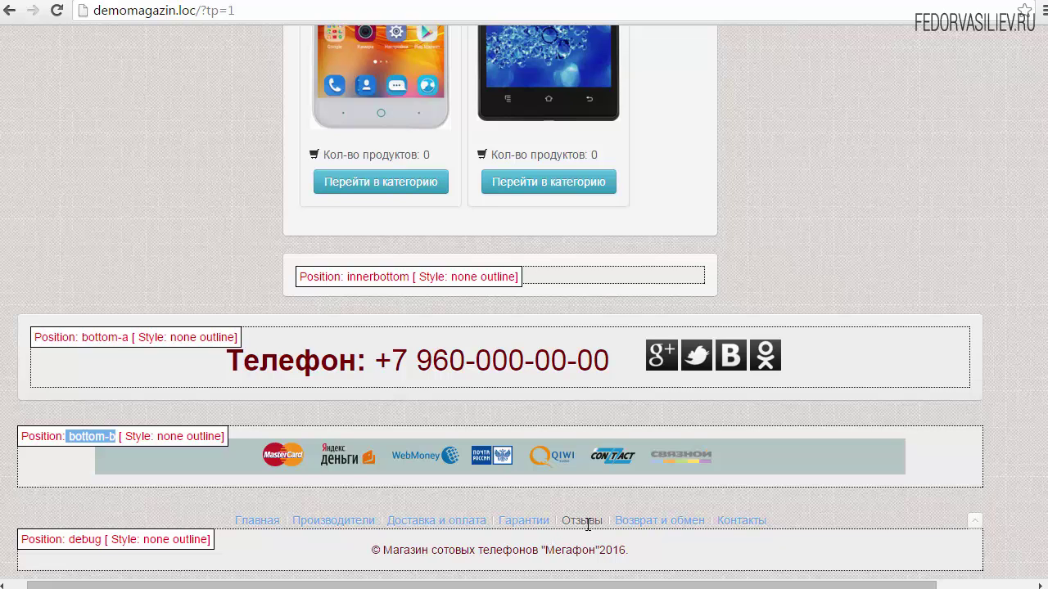
# Step: Examine the module positions on demomagazin.loc, from the header down to the bottom-b banner and footer menu
pyautogui.scroll(15, 757, 528)
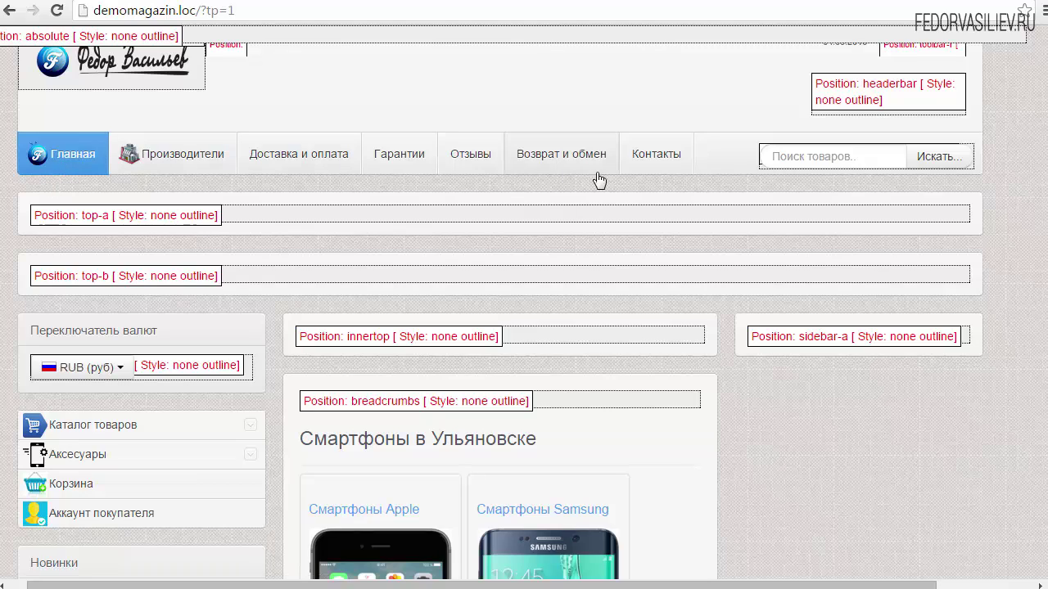
pyautogui.scroll(-1, 1045, 147)
pyautogui.scroll(-10, 1045, 148)
pyautogui.moveTo(67, 436); pyautogui.dragTo(115, 436)
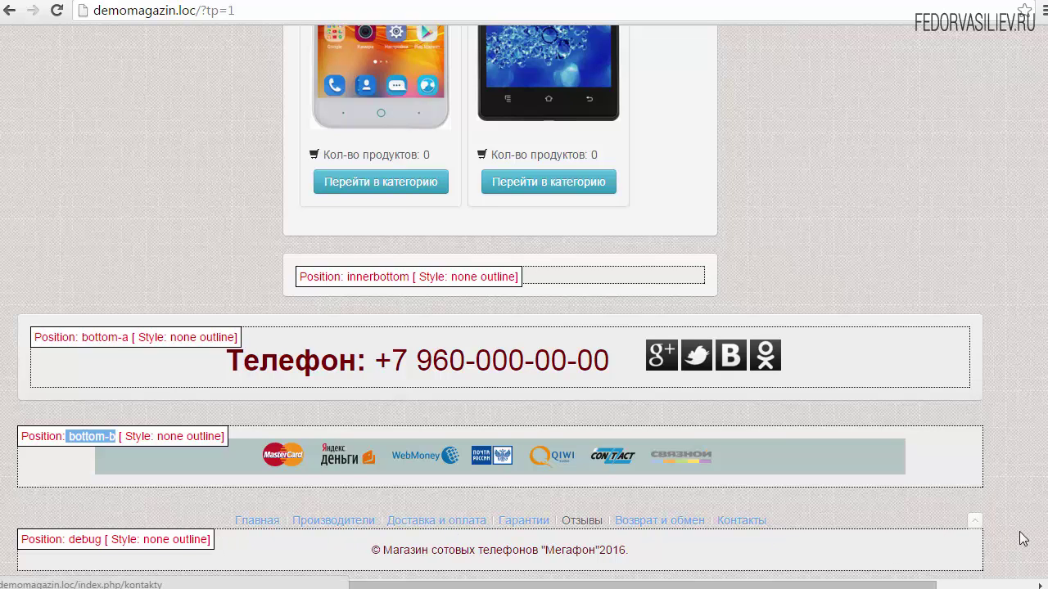
pyautogui.hotkey('ctrl', 'Tab')
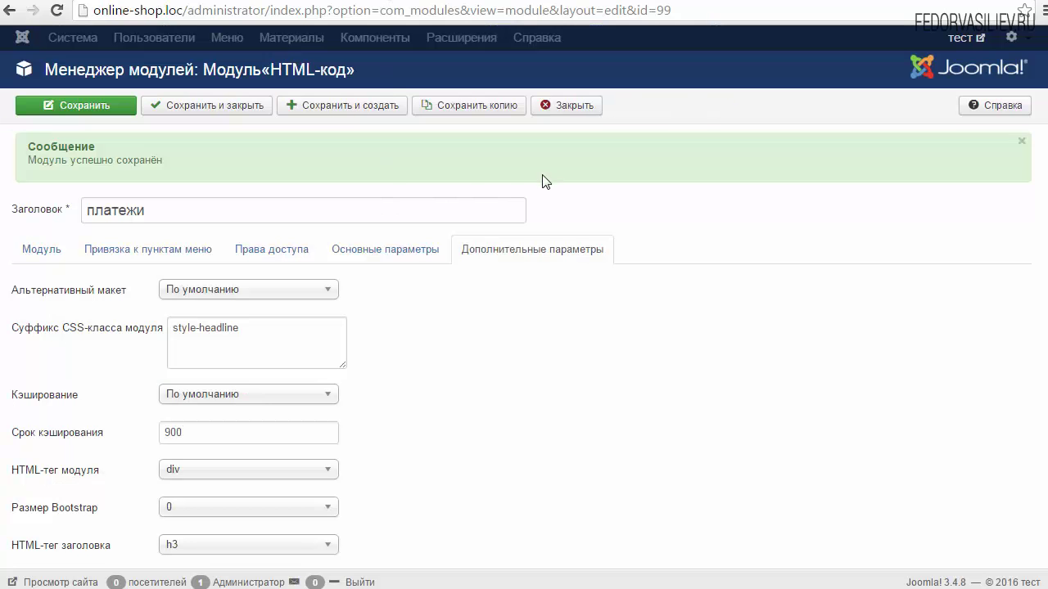
# Step: Close the платежи module and start a new module of the type Меню
pyautogui.click(578, 105)
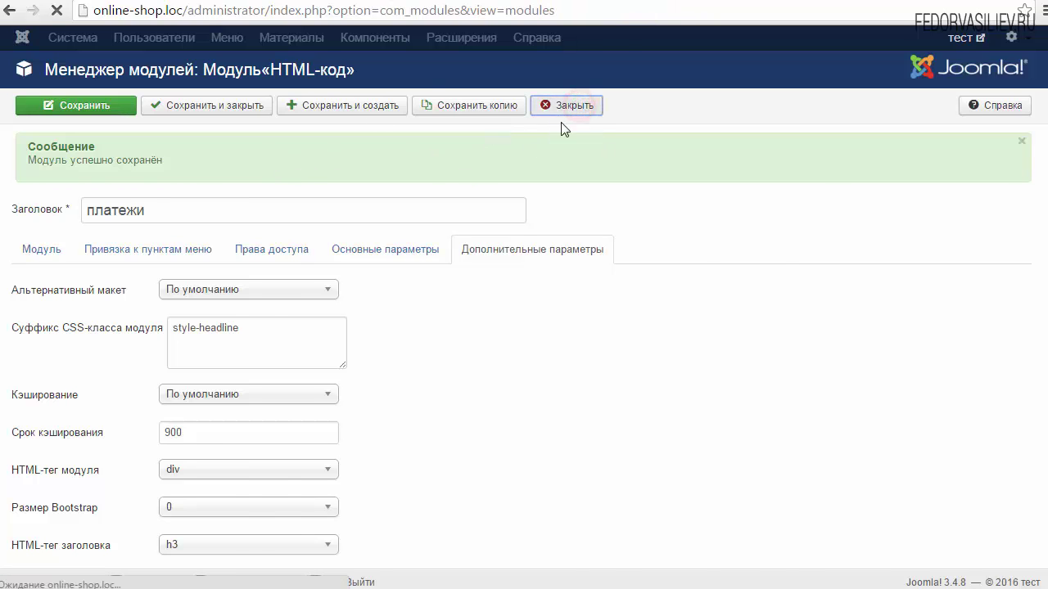
pyautogui.click(112, 100)
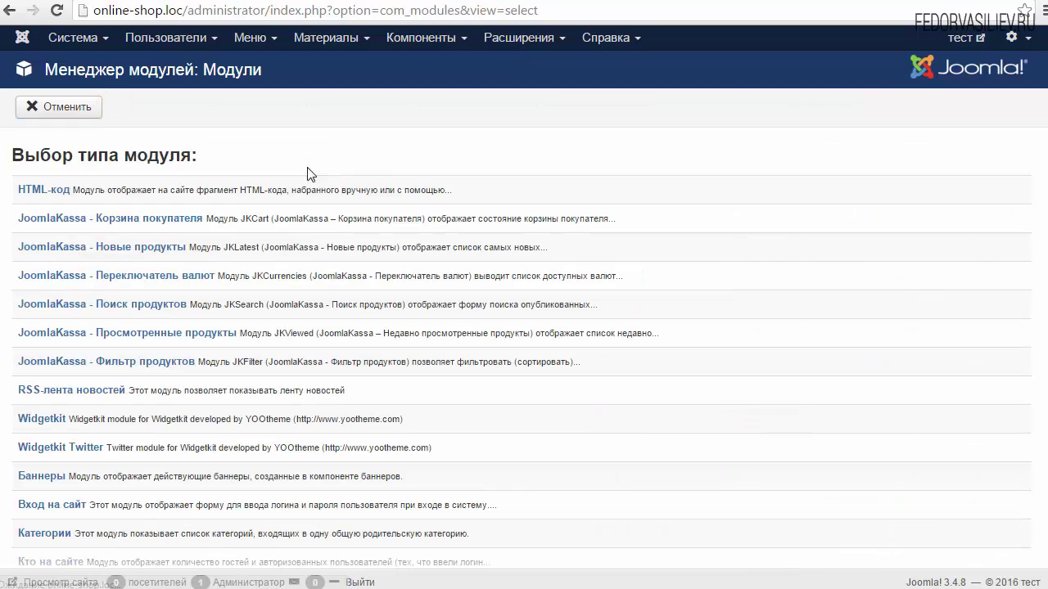
pyautogui.scroll(-6, 220, 187)
pyautogui.scroll(-2, 220, 186)
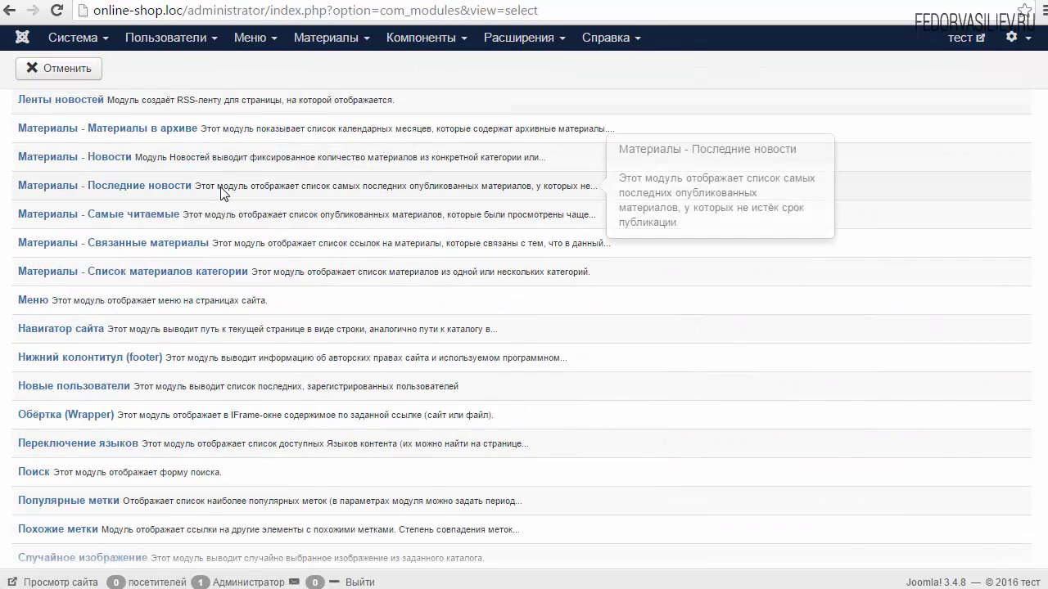
pyautogui.click(31, 220)
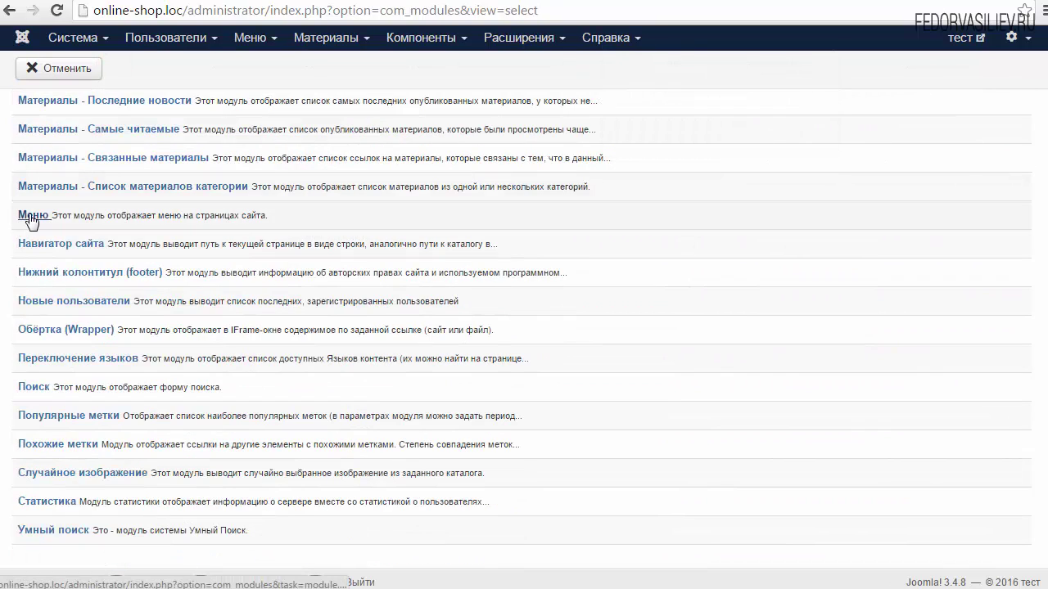
pyautogui.click(31, 219)
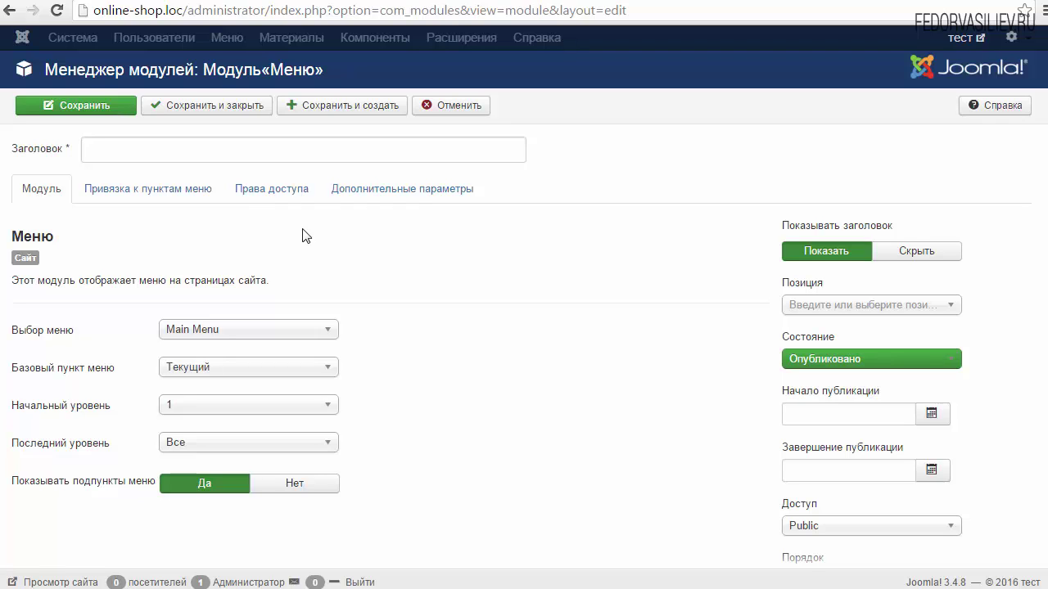
# Step: Title the new menu module меню футер and hide its title
pyautogui.click(218, 156)
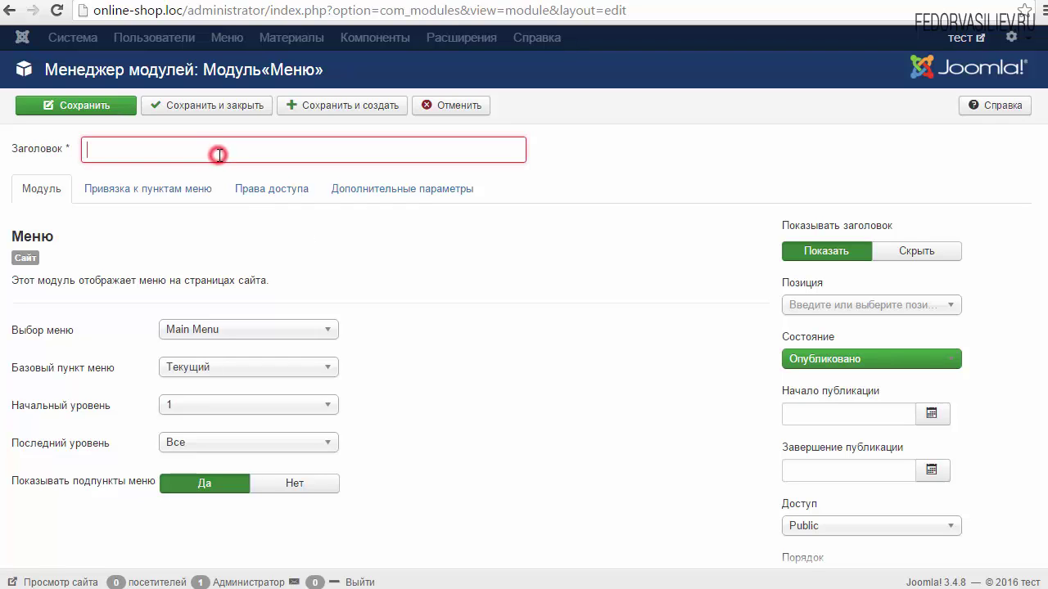
pyautogui.write('футер')
pyautogui.click(87, 154)
pyautogui.write('мен')
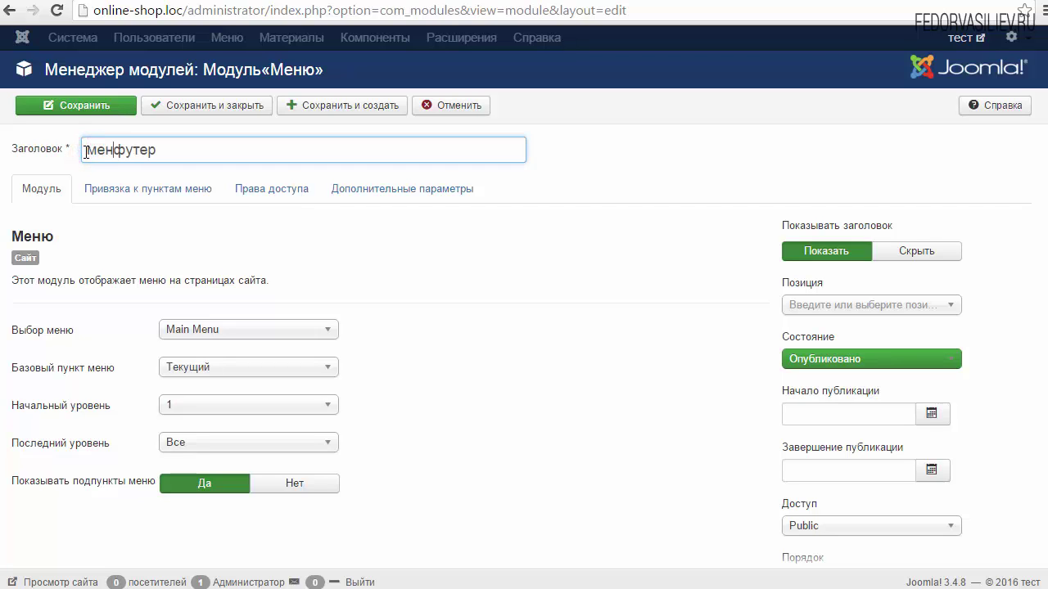
pyautogui.write('ю')
pyautogui.click(207, 152)
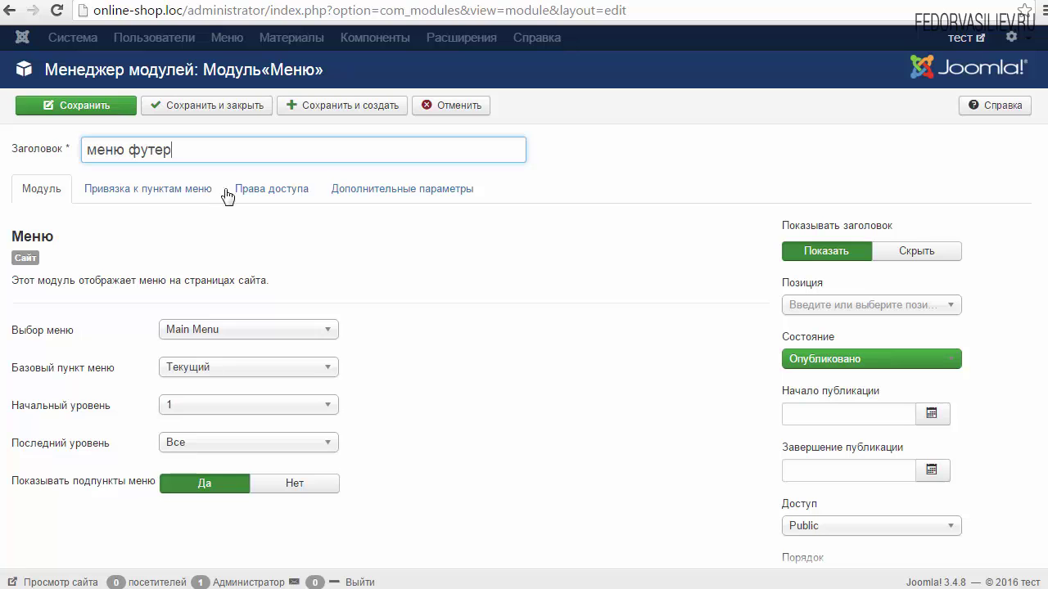
pyautogui.click(900, 254)
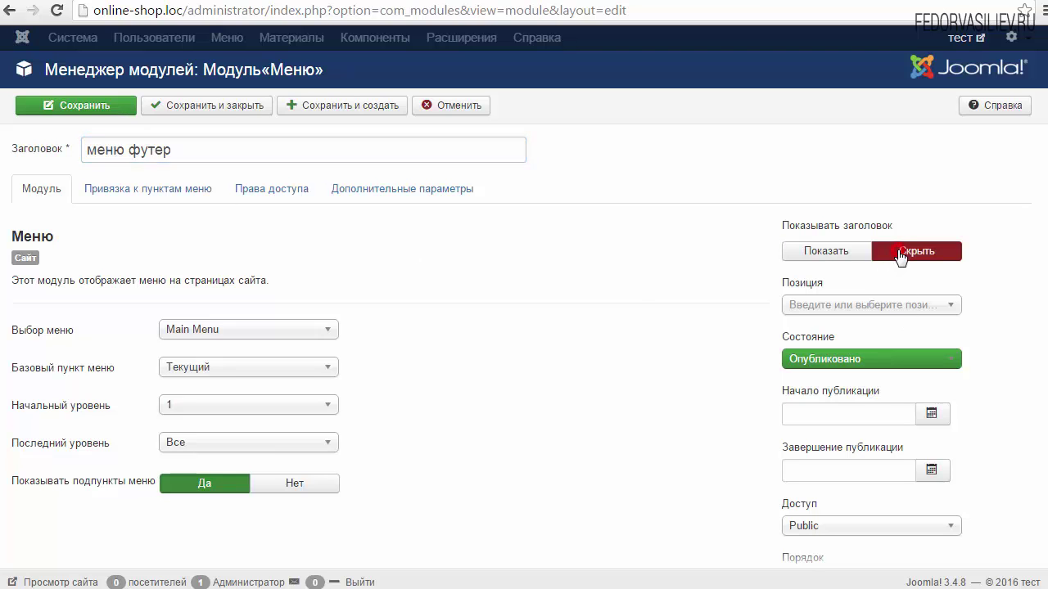
# Step: Assign the меню футер module to the Yoo_sync position Footer [footer] with Main Menu as its menu
pyautogui.click(949, 304)
pyautogui.moveTo(951, 361); pyautogui.dragTo(949, 457)
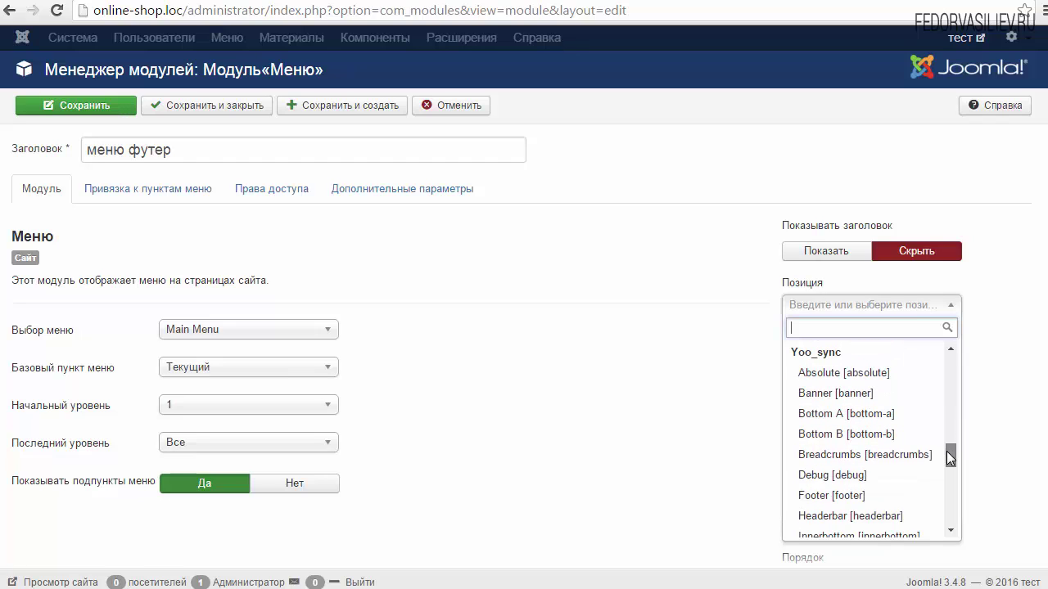
pyautogui.click(842, 503)
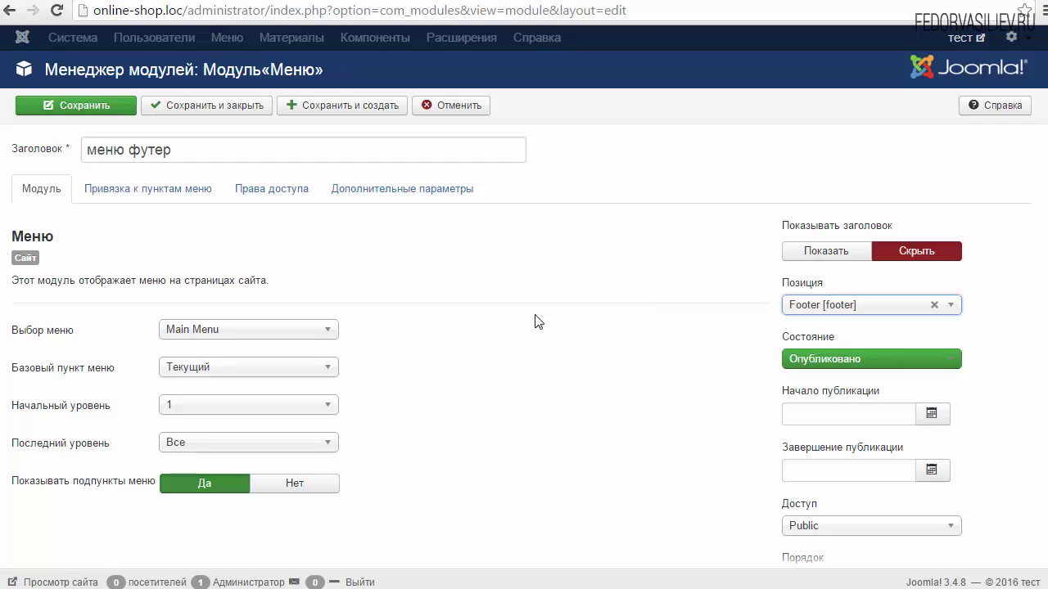
pyautogui.click(210, 330)
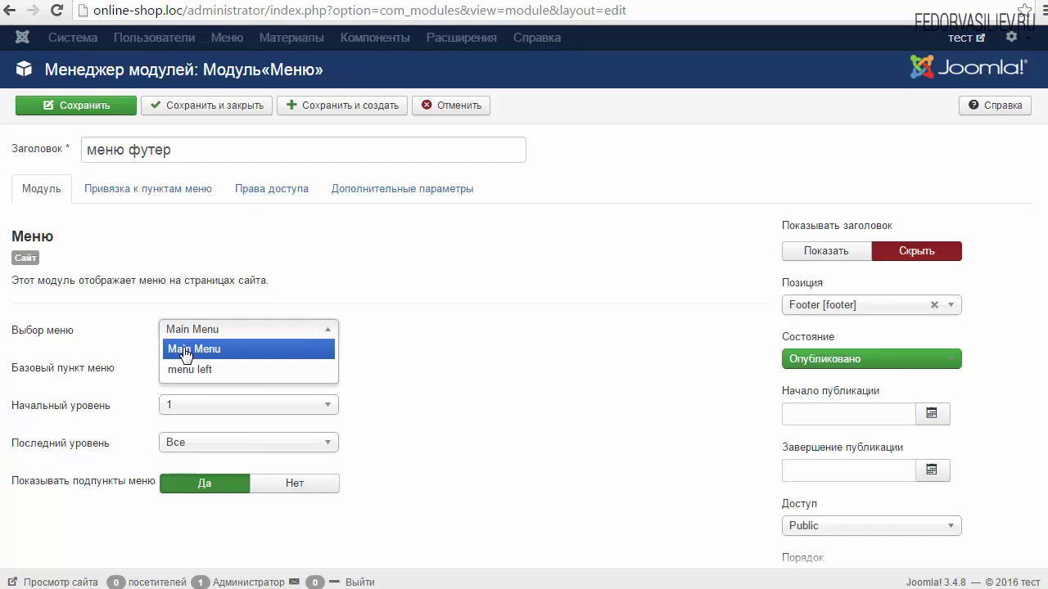
pyautogui.click(185, 351)
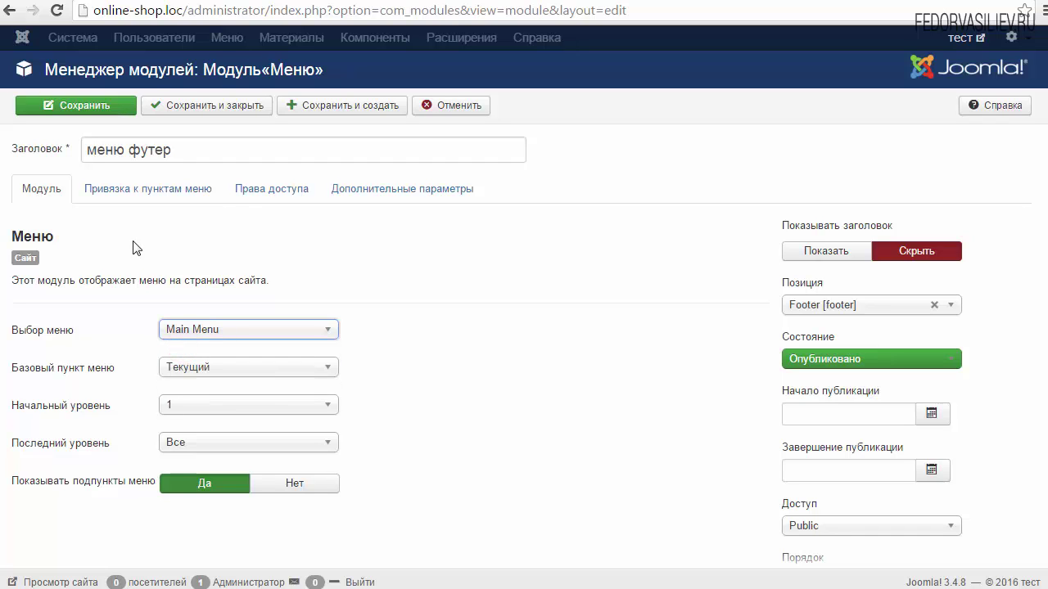
# Step: Check the меню футер module's page assignment, save it and examine the footer menu's Главная item on the reloaded shop page
pyautogui.click(141, 190)
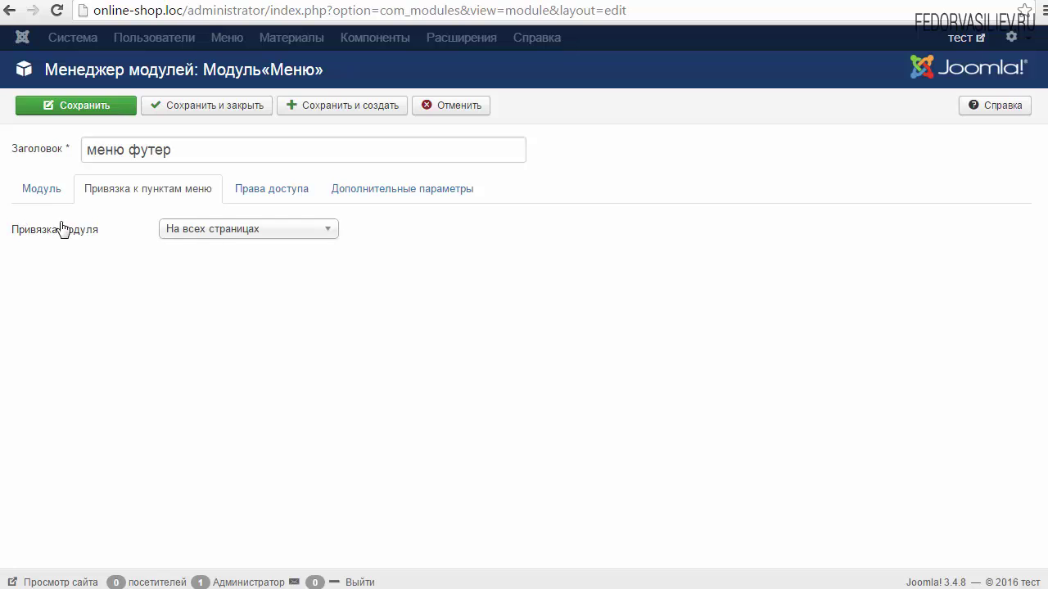
pyautogui.click(41, 190)
pyautogui.click(95, 107)
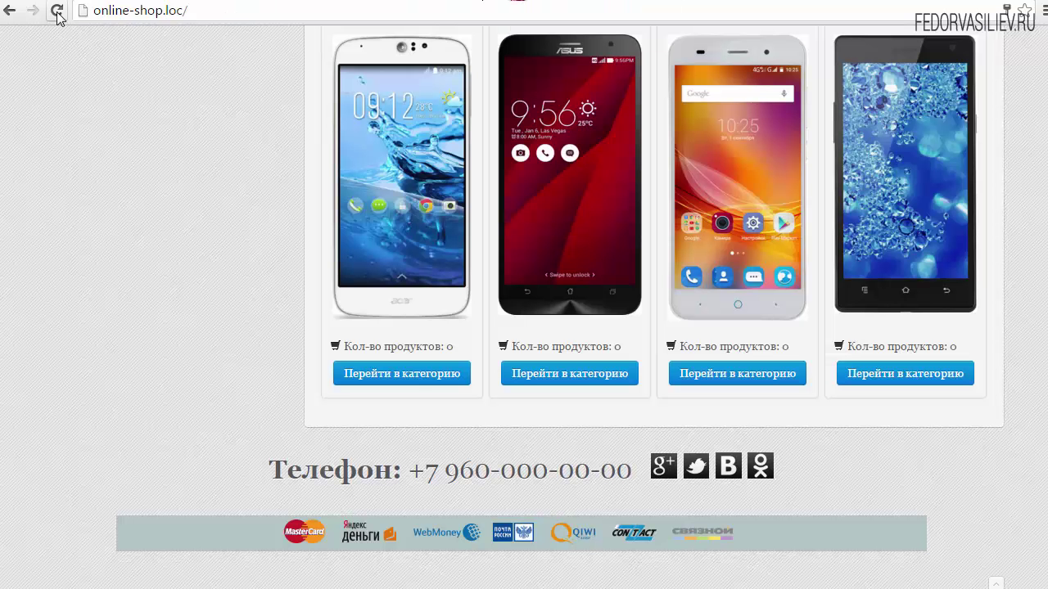
pyautogui.click(56, 12)
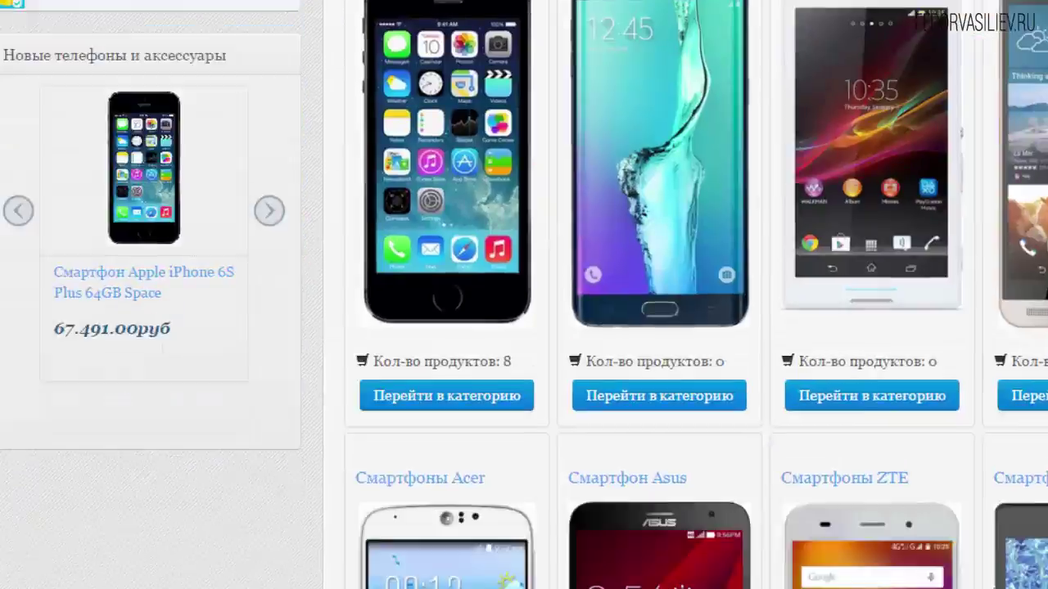
pyautogui.moveTo(199, 557); pyautogui.dragTo(437, 536)
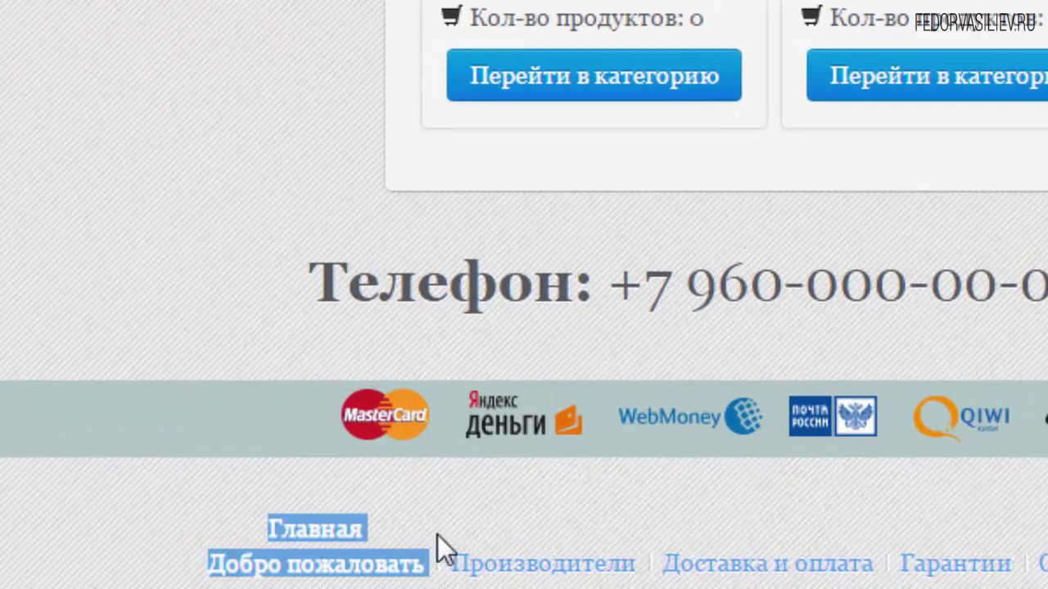
pyautogui.click(442, 525)
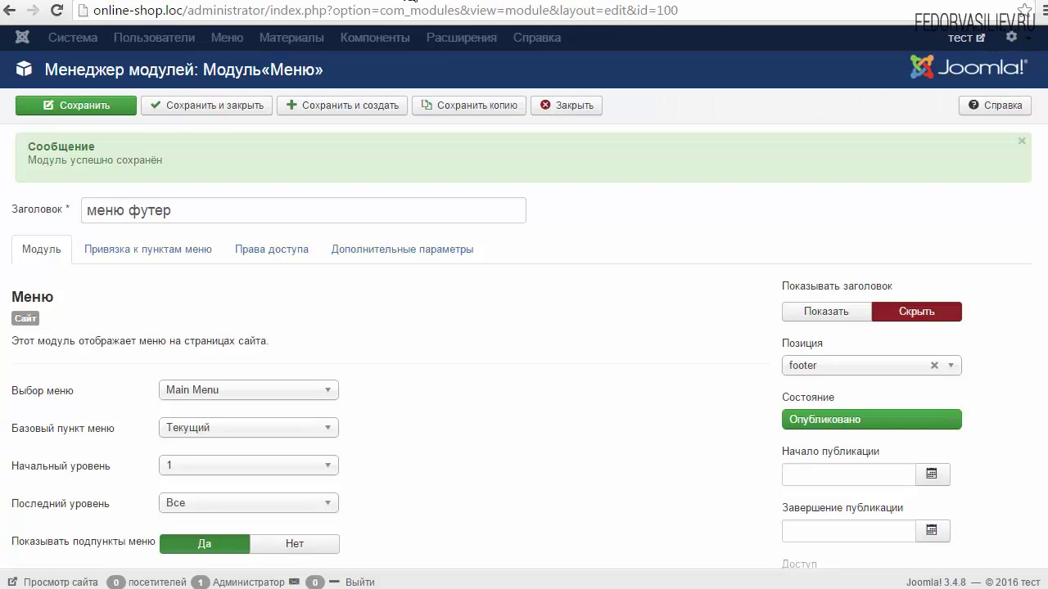
# Step: Close the меню футер module and open the item list of Main Menu
pyautogui.click(562, 109)
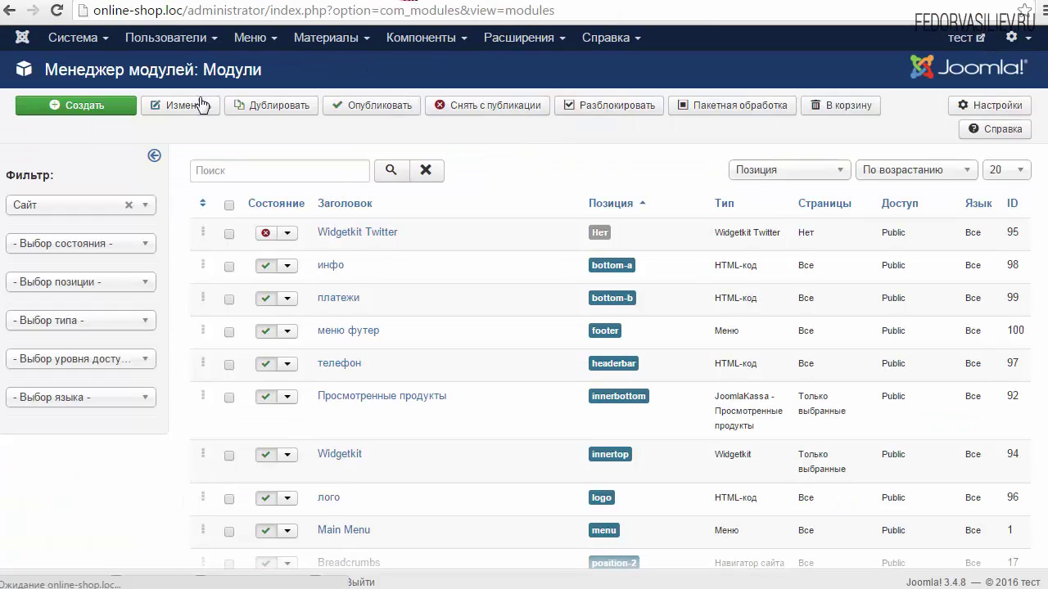
pyautogui.click(253, 42)
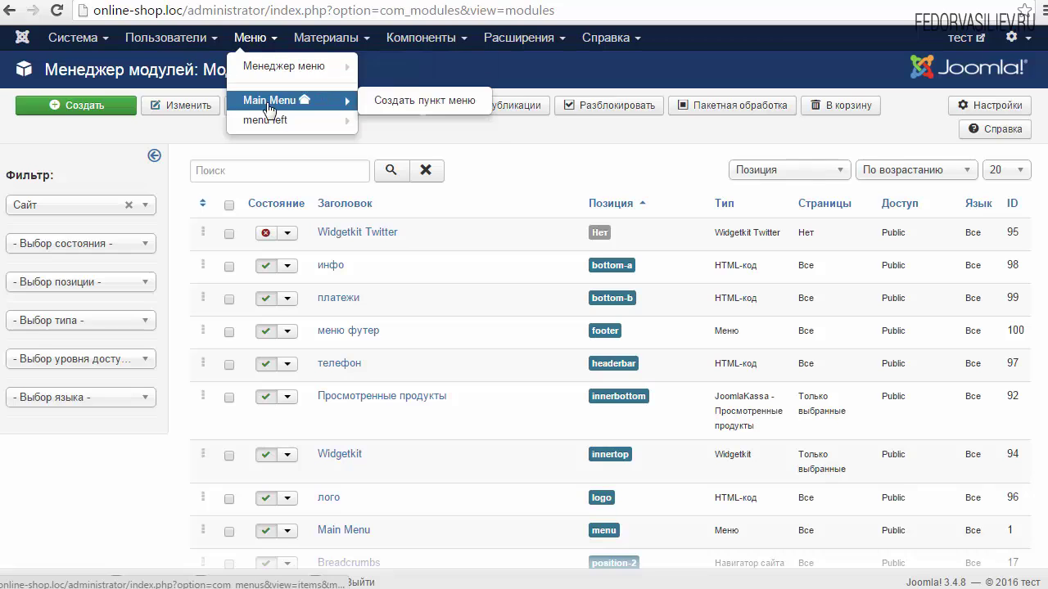
pyautogui.moveTo(270, 120)
pyautogui.click(269, 100)
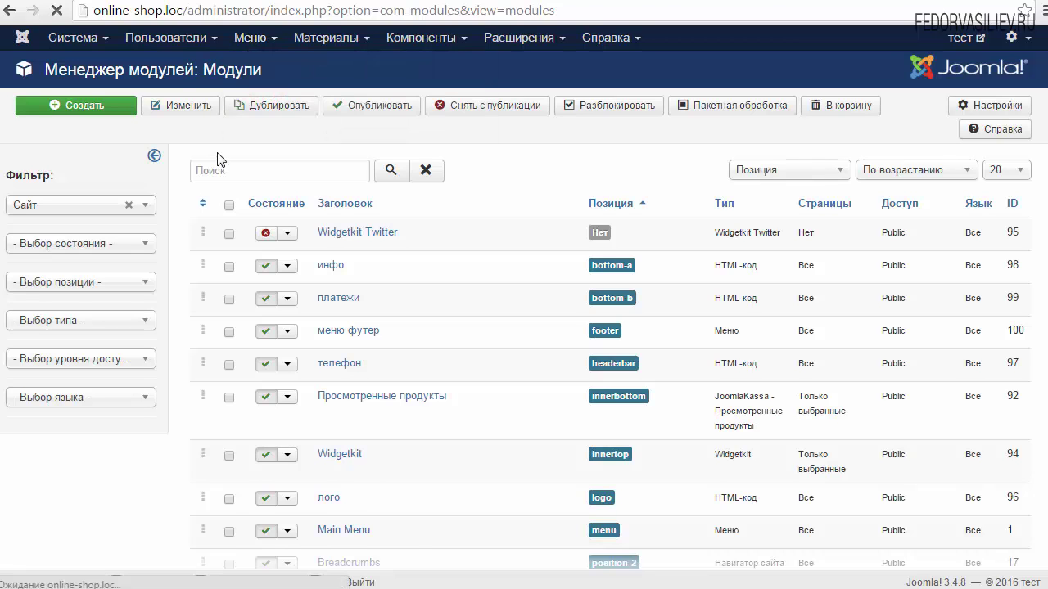
# Step: Rename the Main Menu item Главная || Добро пожаловать to Главная, save and close it, and reload the shop page
pyautogui.click(349, 262)
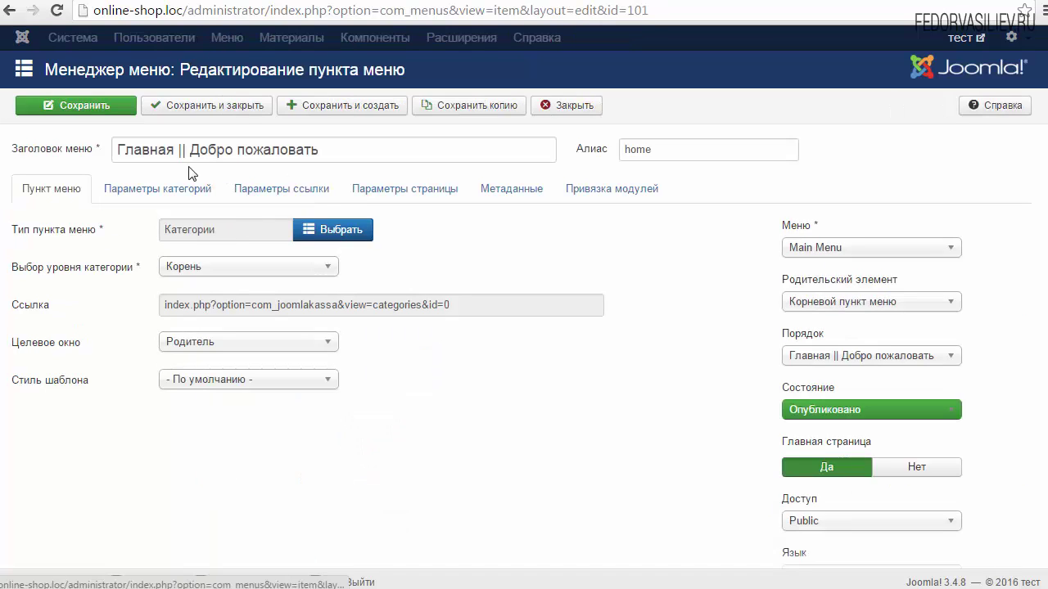
pyautogui.moveTo(180, 154); pyautogui.dragTo(428, 156)
pyautogui.press('BackSpace')
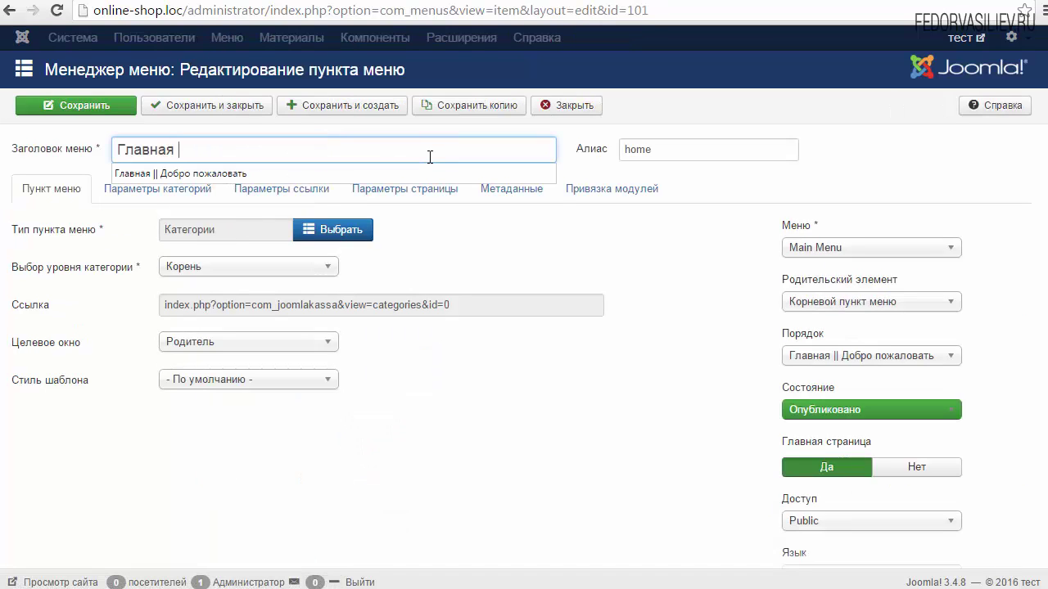
pyautogui.click(492, 229)
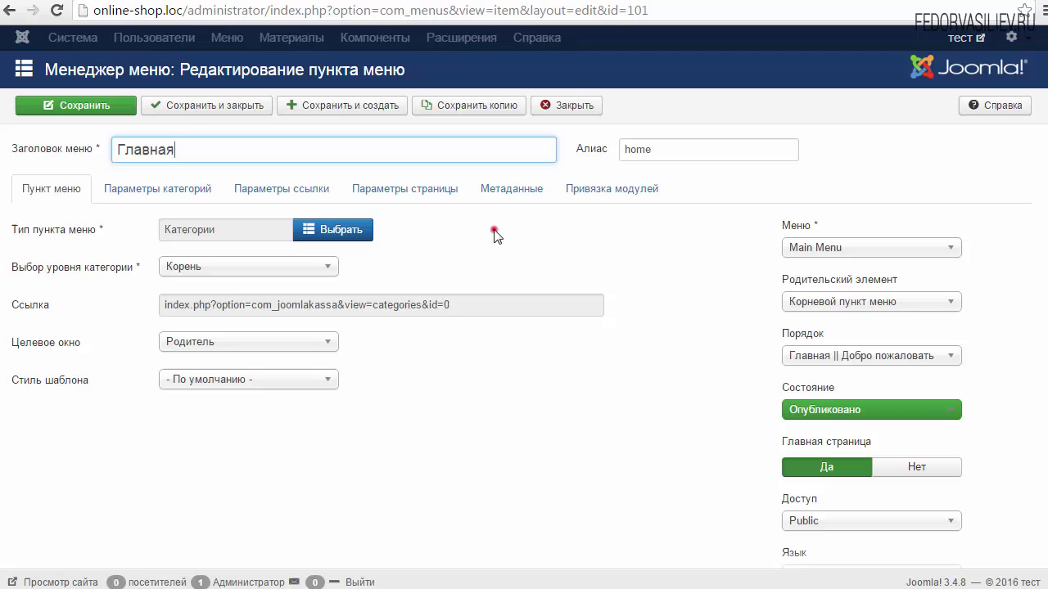
pyautogui.click(201, 105)
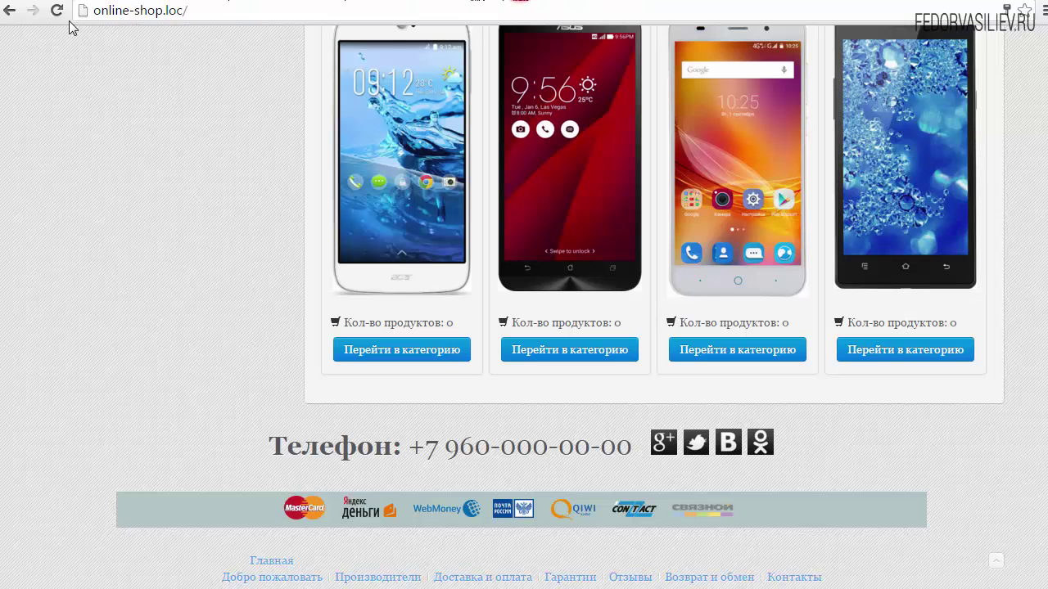
pyautogui.click(63, 16)
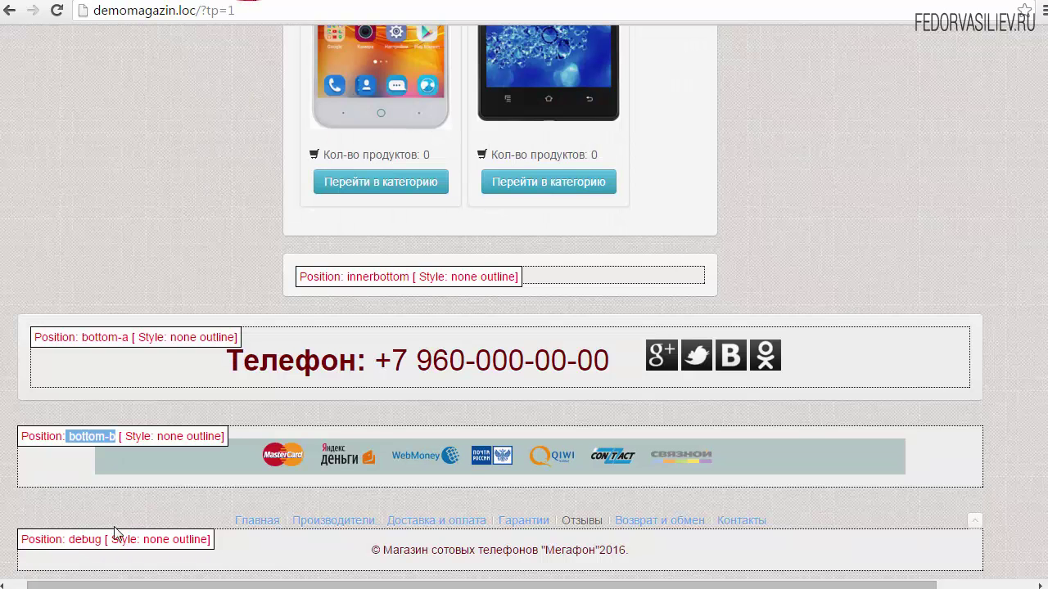
# Step: Examine the wording of the copyright line in the demo shop's footer, including the shop name and year
pyautogui.moveTo(374, 554); pyautogui.dragTo(581, 555)
pyautogui.click(450, 550)
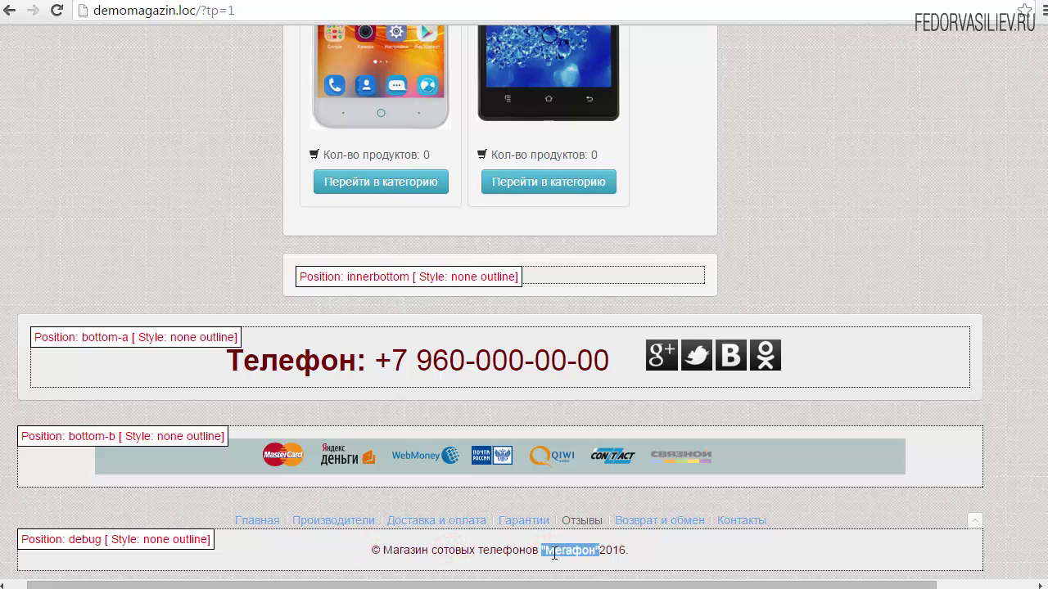
pyautogui.click(554, 553)
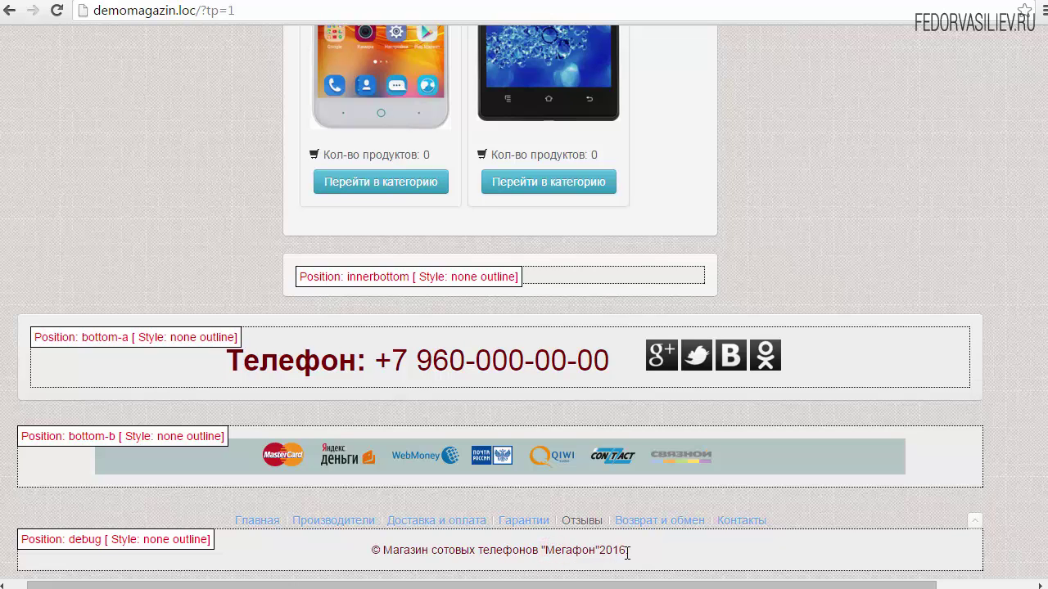
pyautogui.moveTo(629, 552); pyautogui.dragTo(586, 552)
pyautogui.click(586, 550)
pyautogui.click(374, 550)
pyautogui.click(370, 549)
pyautogui.click(370, 550)
pyautogui.click(372, 551)
pyautogui.click(368, 551)
# Step: Copy the copyright line from the demo shop's footer and check which module position it occupies
pyautogui.doubleClick(374, 550)
pyautogui.rightClick(374, 551)
pyautogui.click(338, 554)
pyautogui.moveTo(338, 552); pyautogui.dragTo(616, 550)
pyautogui.rightClick(613, 550)
pyautogui.click(664, 561)
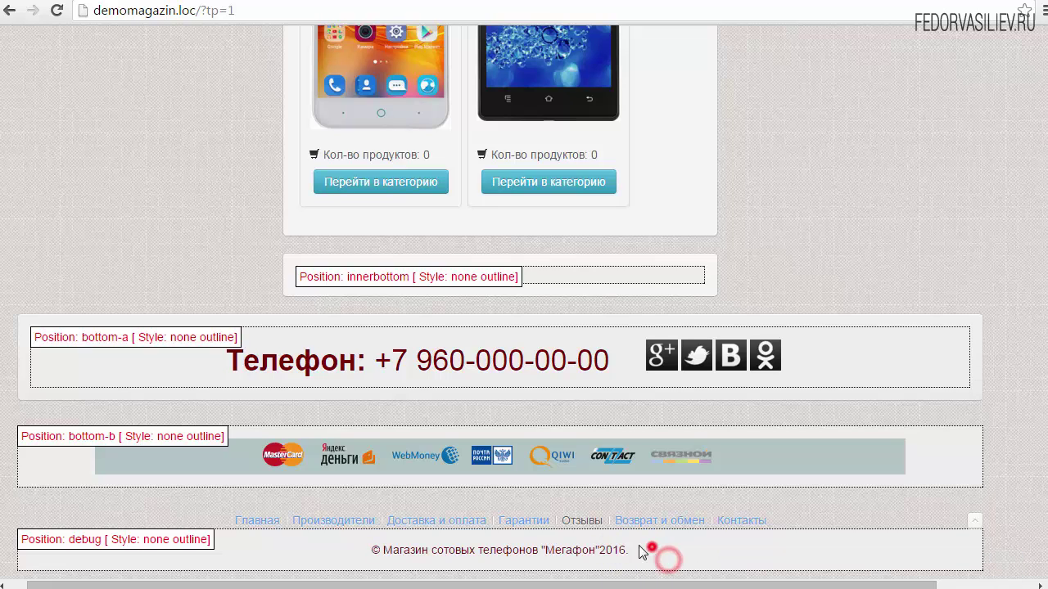
pyautogui.doubleClick(96, 540)
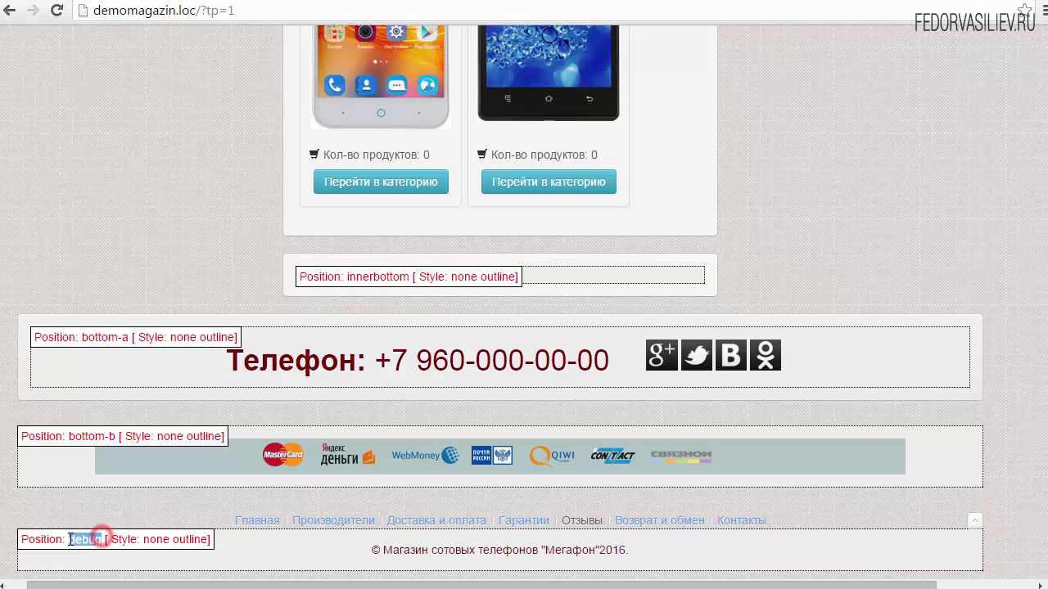
pyautogui.click(215, 542)
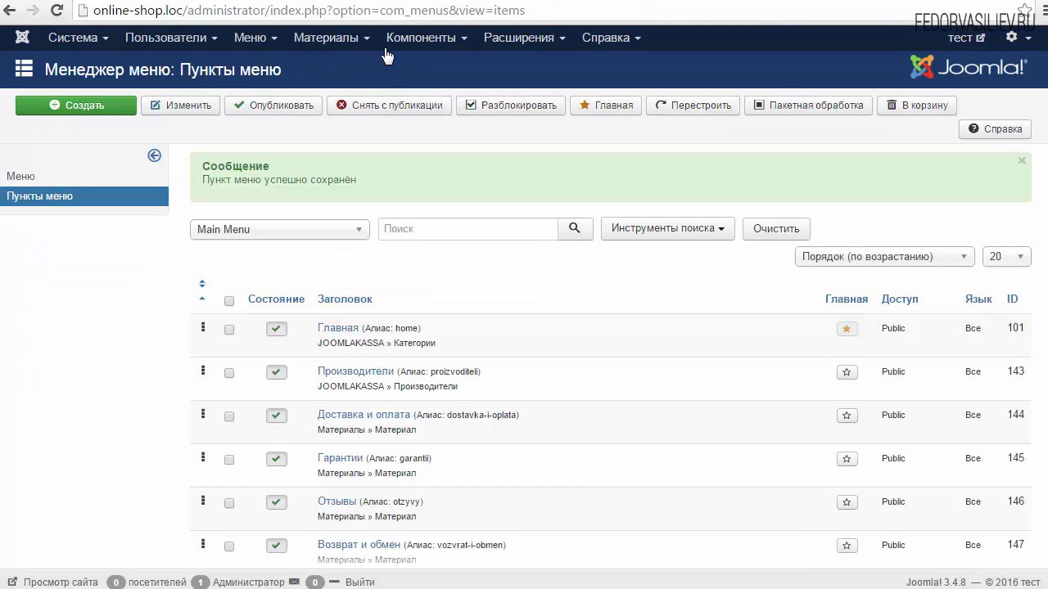
# Step: Open the module manager and create a new module of type HTML-код
pyautogui.click(515, 37)
pyautogui.click(514, 98)
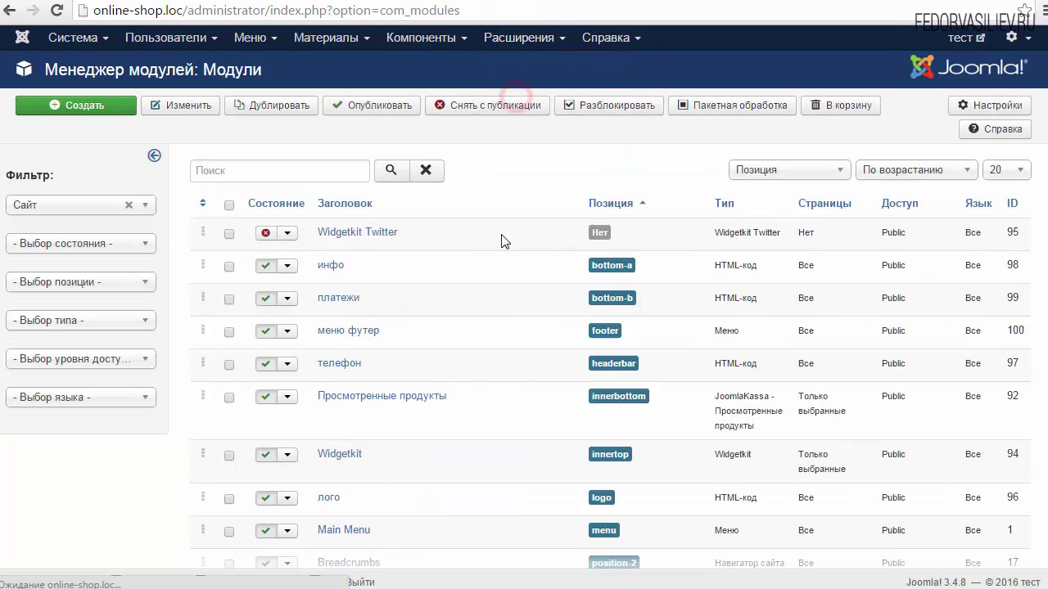
pyautogui.click(111, 115)
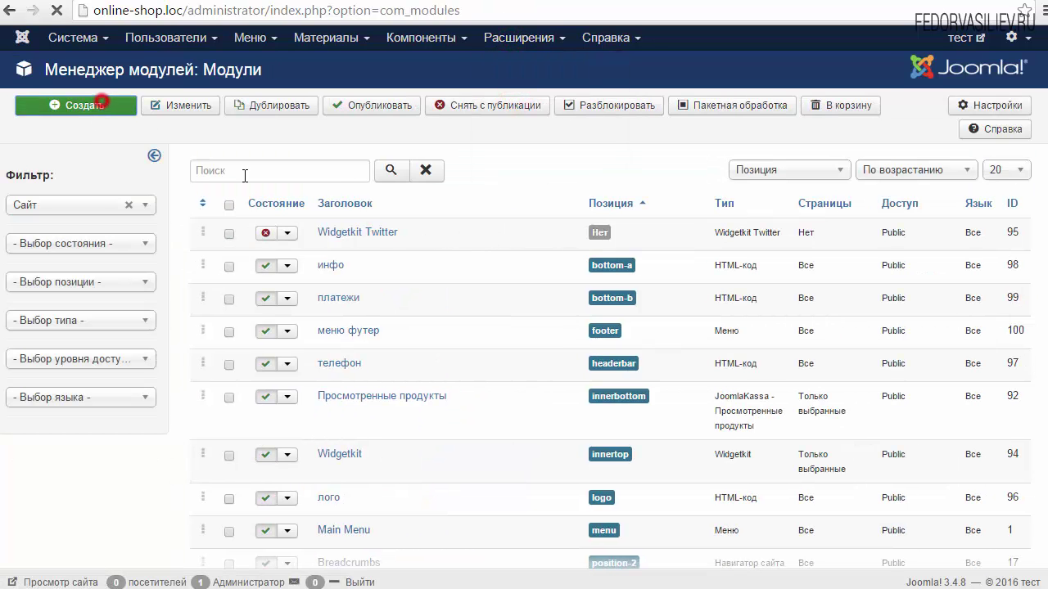
pyautogui.click(36, 191)
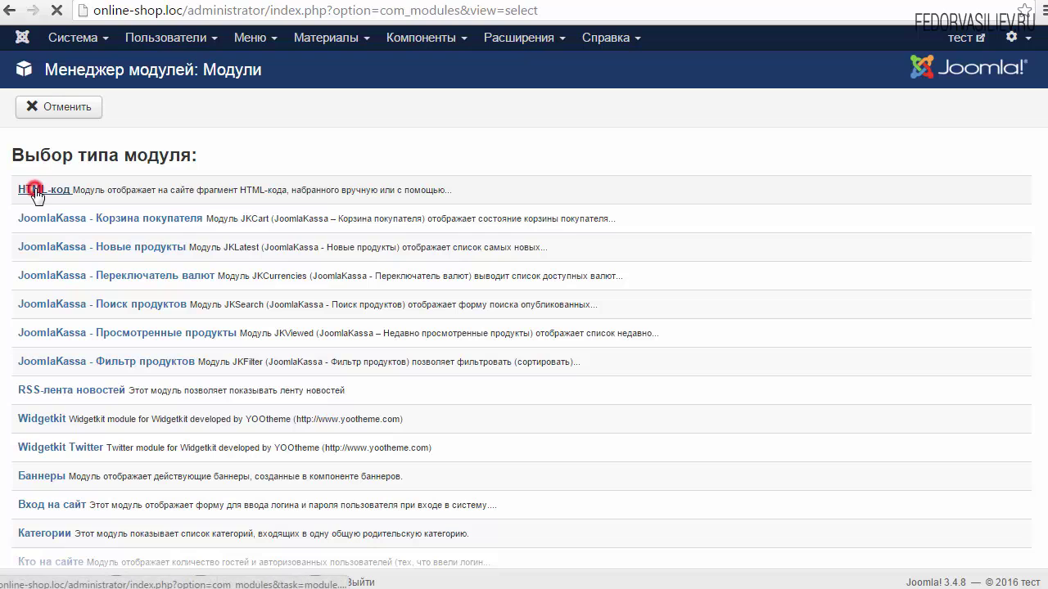
# Step: Title the new HTML module копирайты and hide its title
pyautogui.click(128, 149)
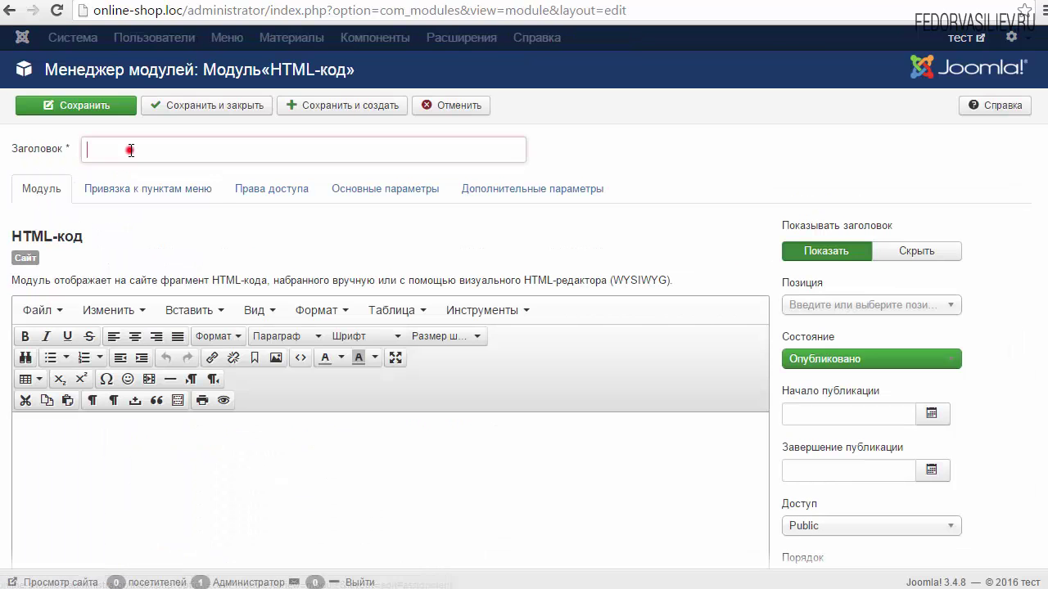
pyautogui.write('копирай')
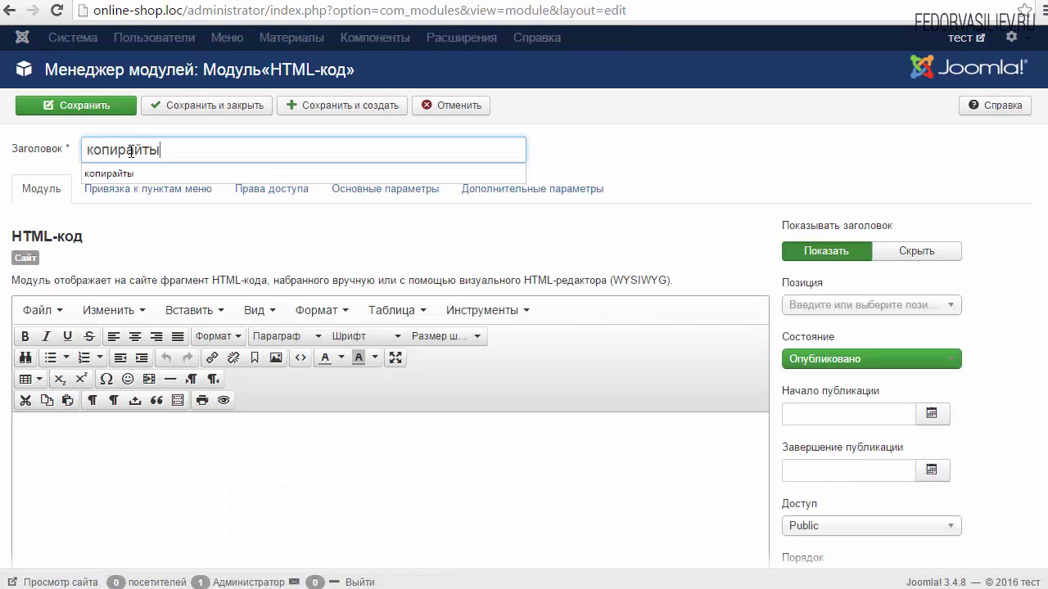
pyautogui.write('ты')
pyautogui.click(558, 160)
pyautogui.click(890, 258)
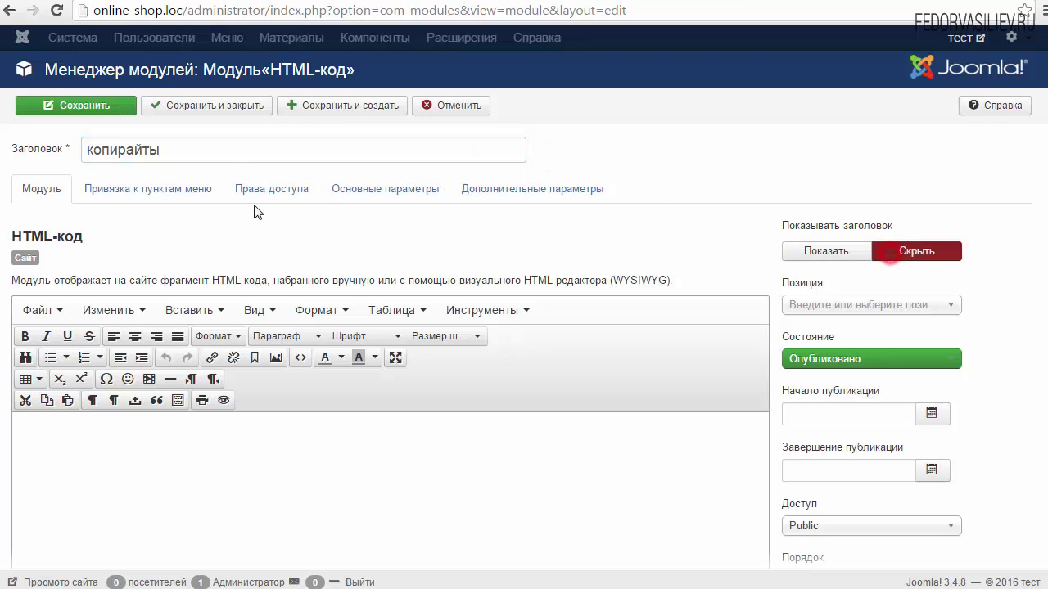
# Step: Assign the копирайты module to the Yoo_sync position Debug [debug]
pyautogui.click(179, 189)
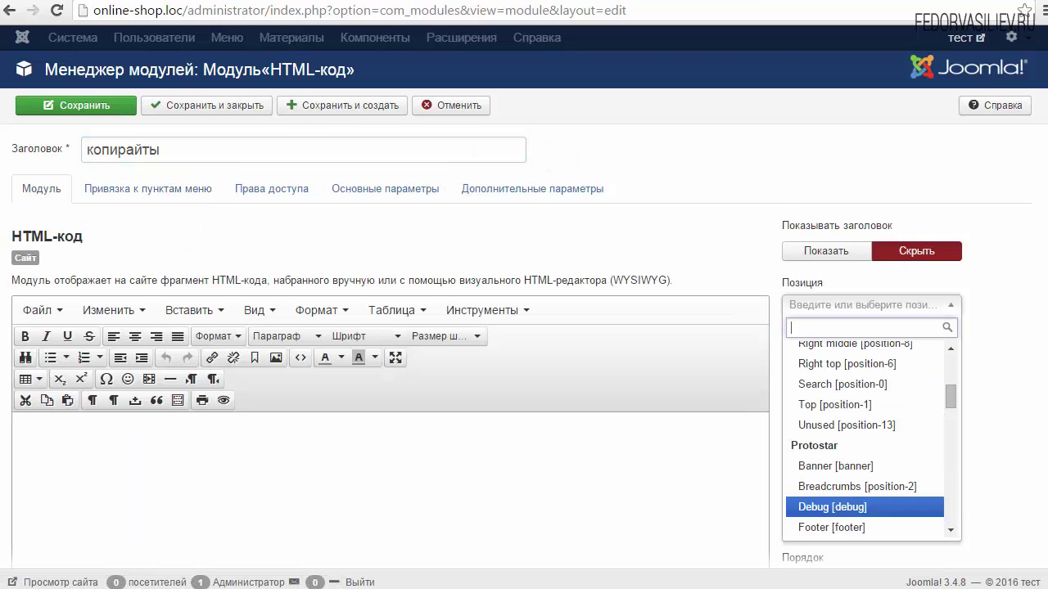
pyautogui.press('Escape')
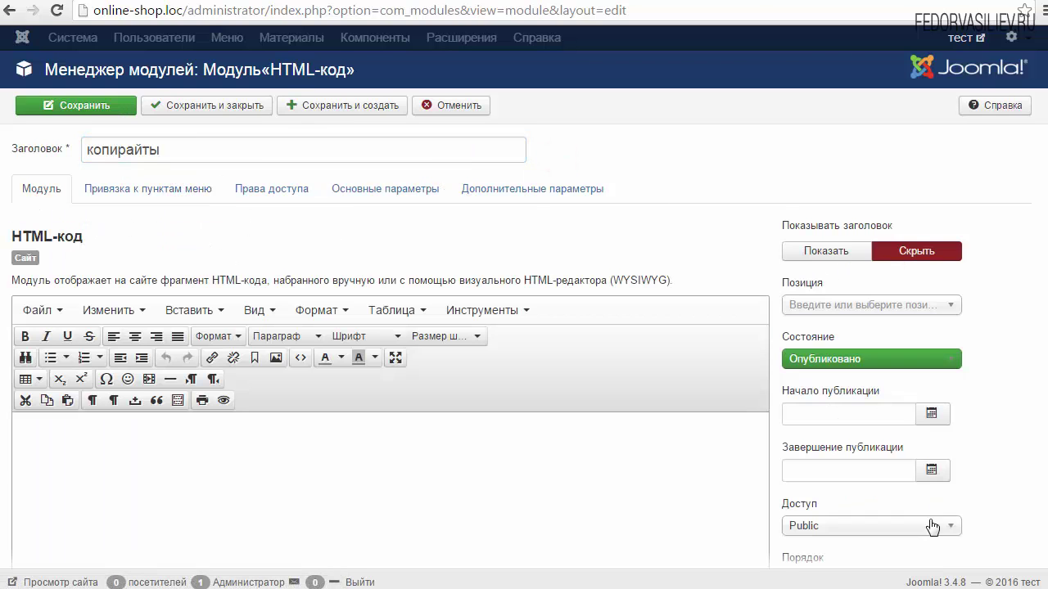
pyautogui.click(952, 307)
pyautogui.moveTo(948, 362); pyautogui.dragTo(945, 451)
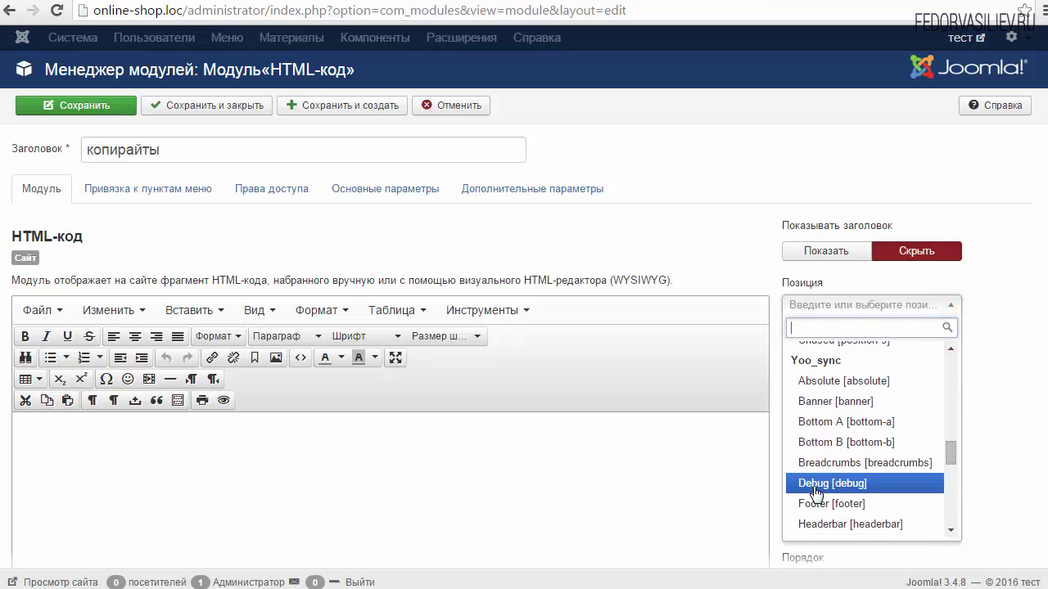
pyautogui.click(819, 487)
# Step: Paste the copied copyright line into the копирайты module's content and insert a space between "Мегафон" and 2016
pyautogui.scroll(-1, 327, 450)
pyautogui.click(119, 371)
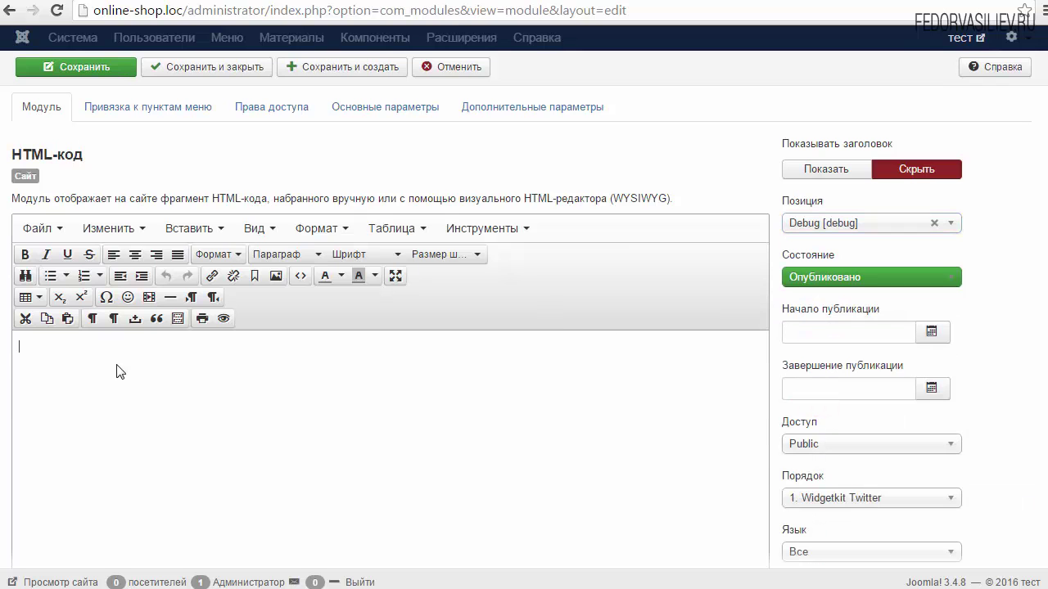
pyautogui.hotkey('ctrl', 'v')
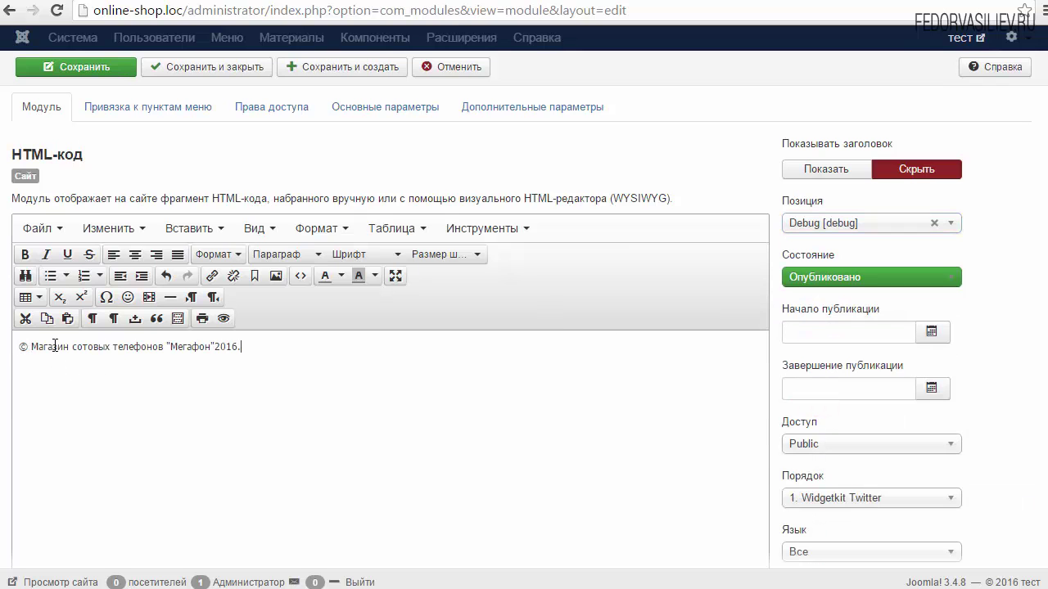
pyautogui.click(214, 346)
pyautogui.write('"')
pyautogui.moveTo(34, 347); pyautogui.dragTo(165, 345)
pyautogui.click(144, 348)
pyautogui.moveTo(167, 347); pyautogui.dragTo(216, 344)
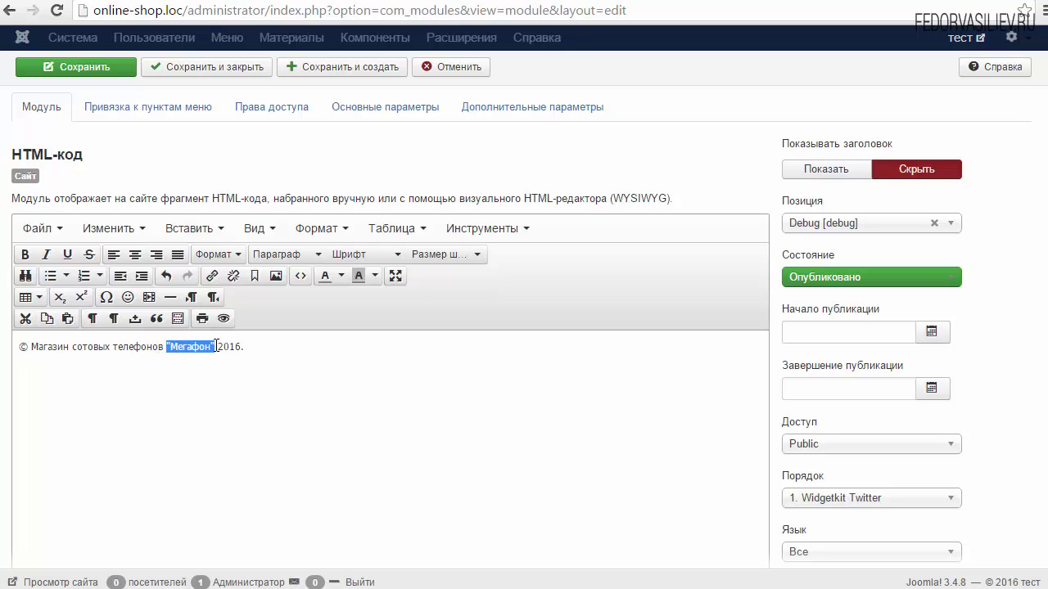
pyautogui.click(66, 347)
pyautogui.click(29, 346)
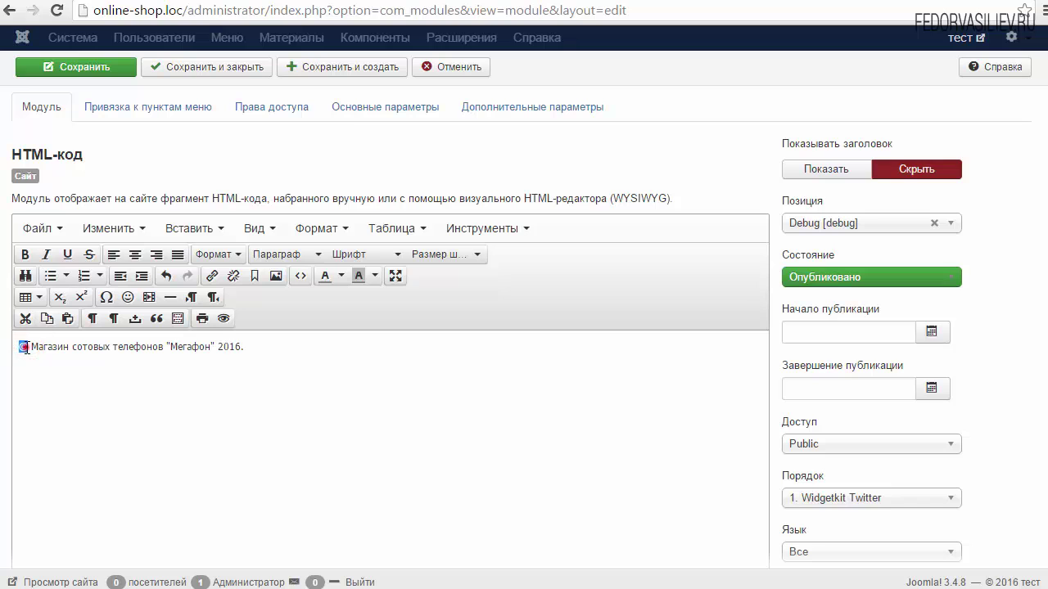
pyautogui.click(20, 347)
pyautogui.scroll(-1, 150, 348)
pyautogui.scroll(2, 150, 348)
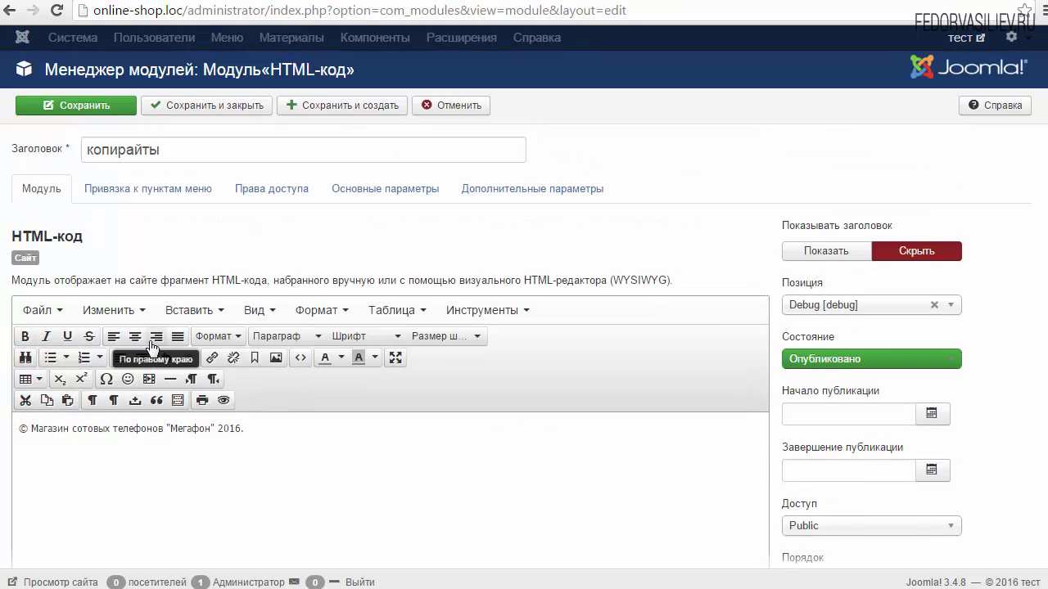
# Step: Save the копирайты module and check the copyright line in the footer of the reloaded shop page
pyautogui.click(102, 104)
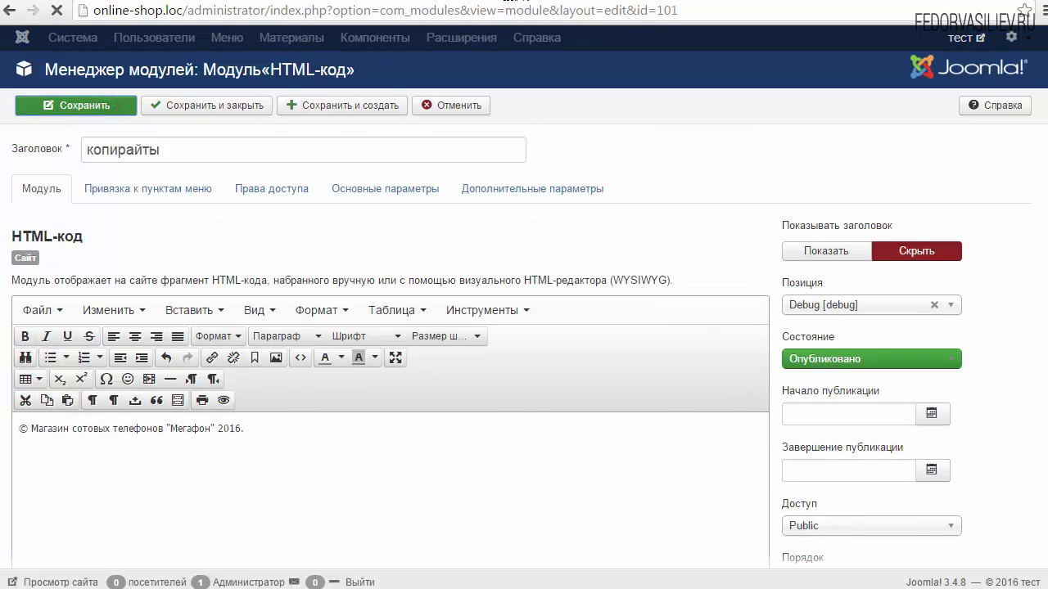
pyautogui.hotkey('ctrl', 'Tab')
pyautogui.click(57, 10)
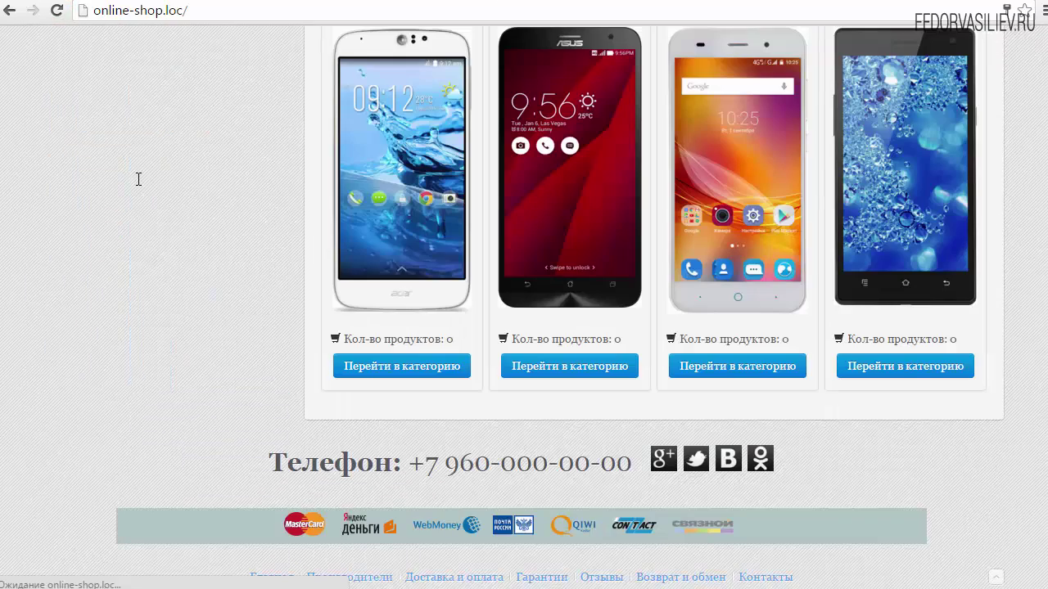
pyautogui.scroll(-1, 139, 180)
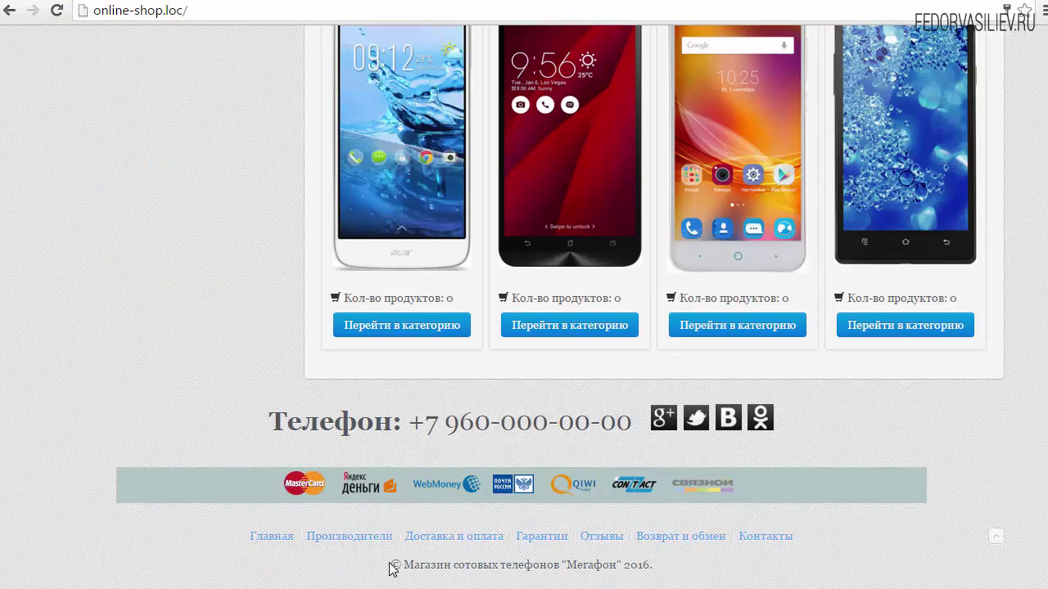
pyautogui.moveTo(390, 565); pyautogui.dragTo(674, 568)
pyautogui.click(676, 563)
pyautogui.scroll(15, 1028, 297)
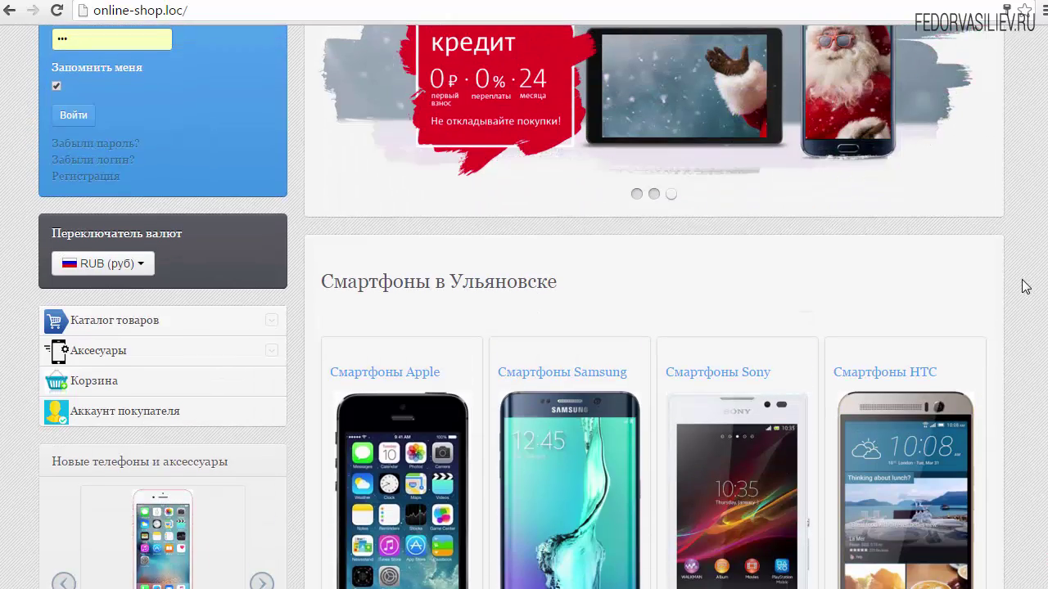
pyautogui.scroll(3, 1025, 245)
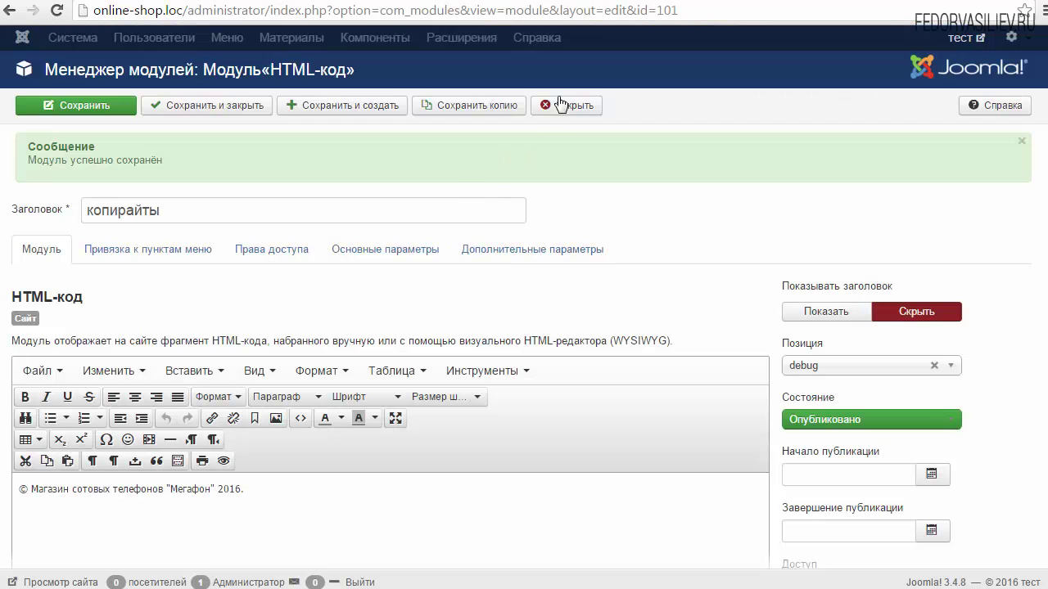
# Step: Close the копирайты module, open the инфо module and copy the address of the YOOtheme demo page
pyautogui.click(567, 113)
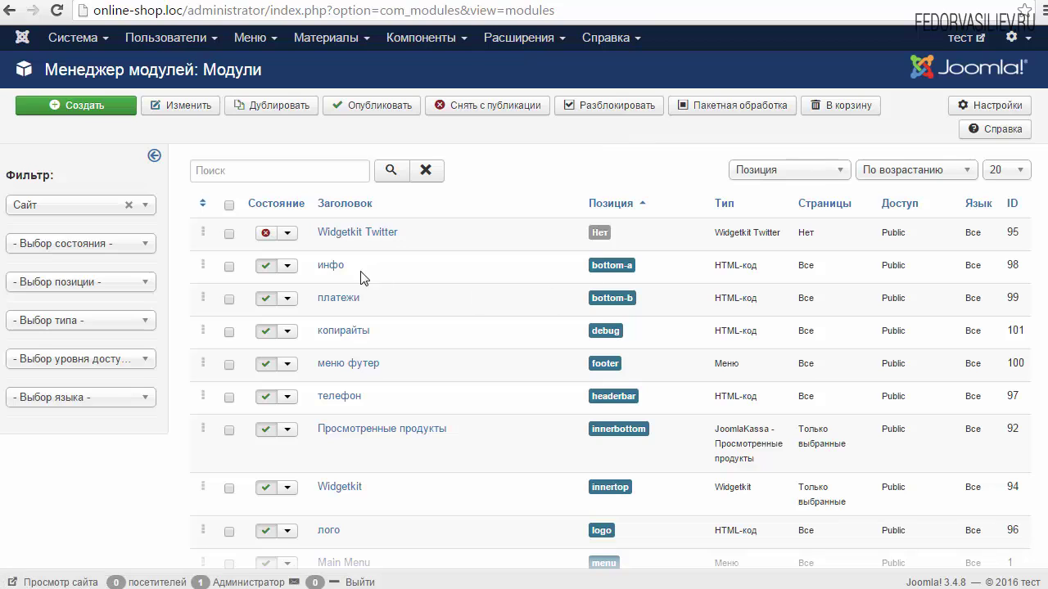
pyautogui.click(328, 265)
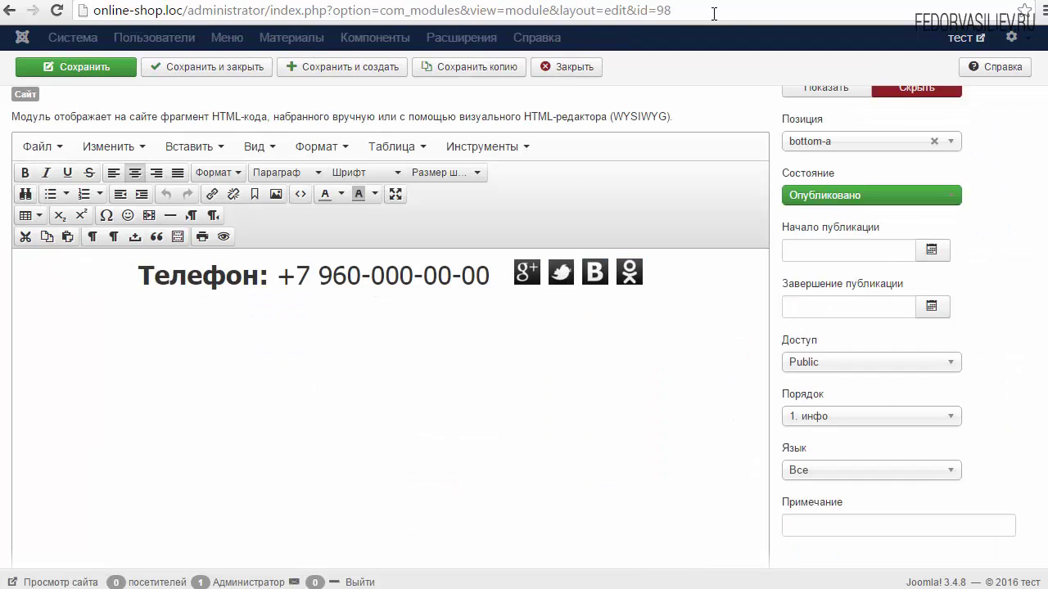
pyautogui.hotkey('ctrl', 'Tab')
pyautogui.click(235, 10)
pyautogui.hotkey('ctrl', 'c')
pyautogui.rightClick(235, 10)
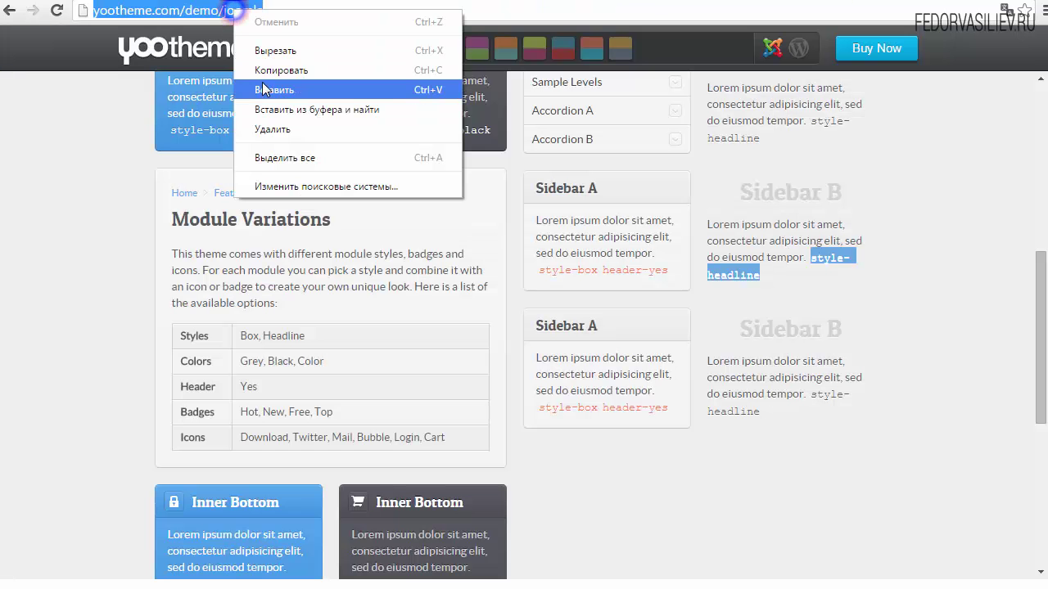
pyautogui.click(274, 69)
pyautogui.hotkey('ctrl', 'Tab')
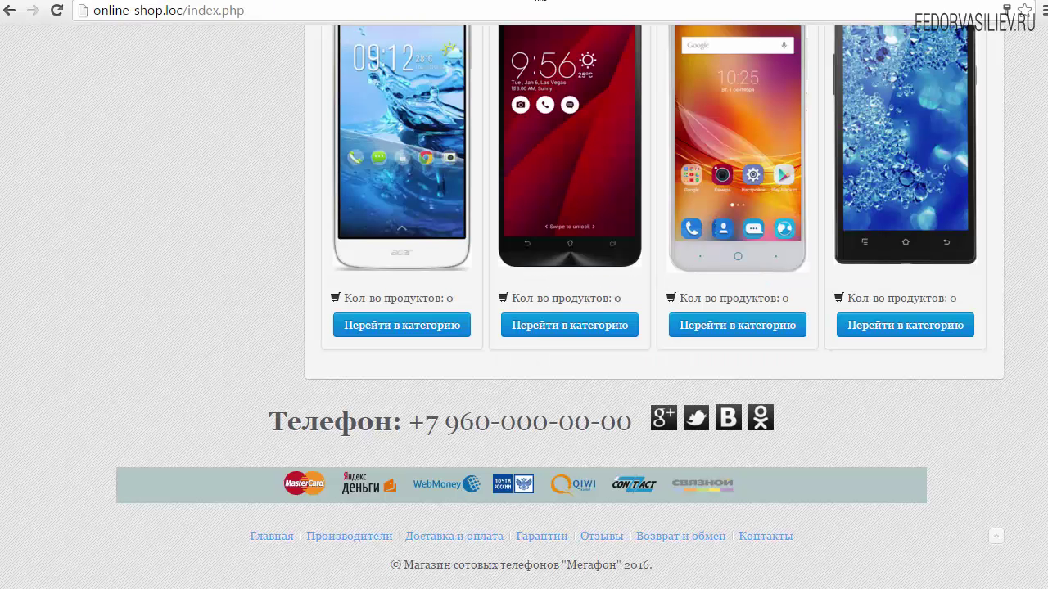
pyautogui.hotkey('ctrl', 'Tab')
pyautogui.click(526, 278)
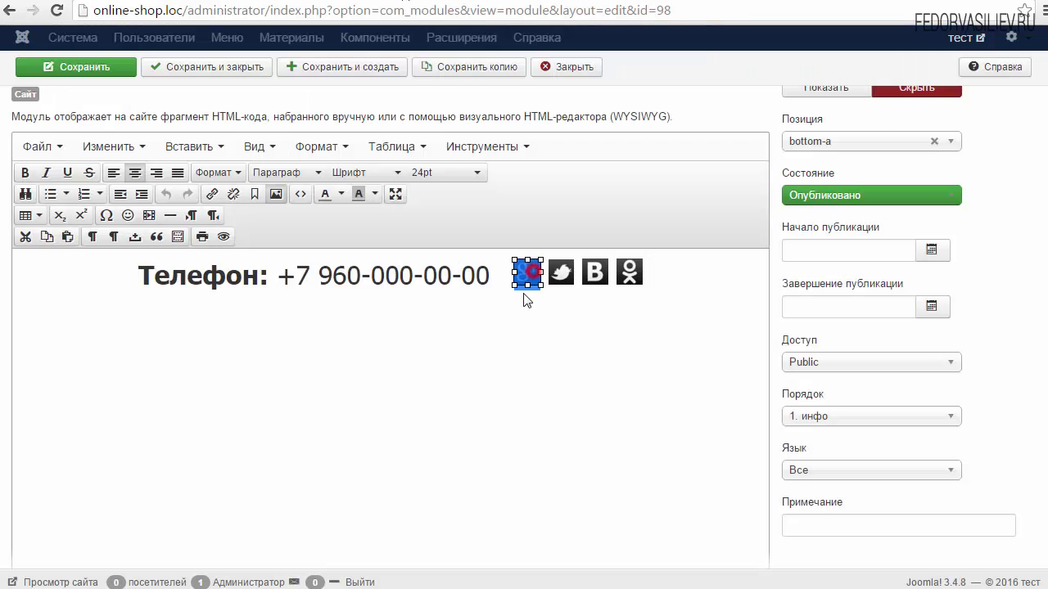
pyautogui.click(212, 195)
pyautogui.rightClick(491, 252)
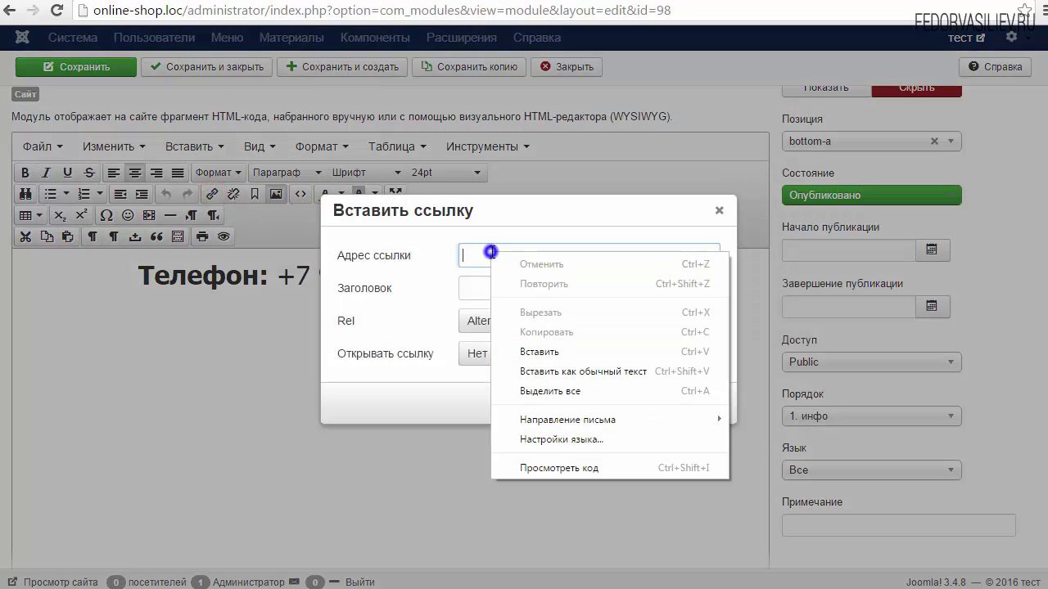
pyautogui.click(542, 352)
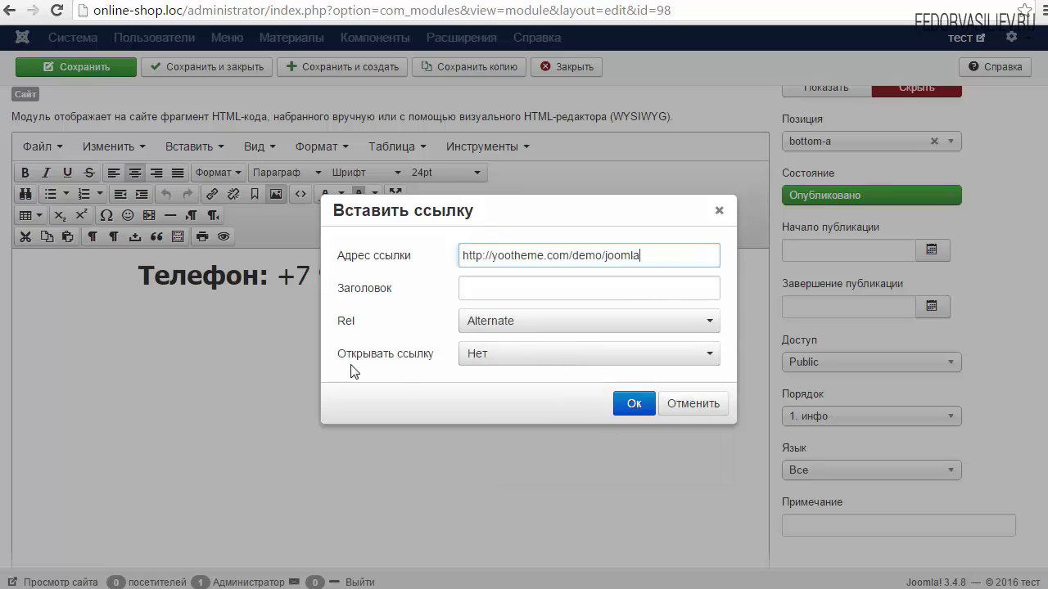
pyautogui.click(513, 353)
pyautogui.click(501, 408)
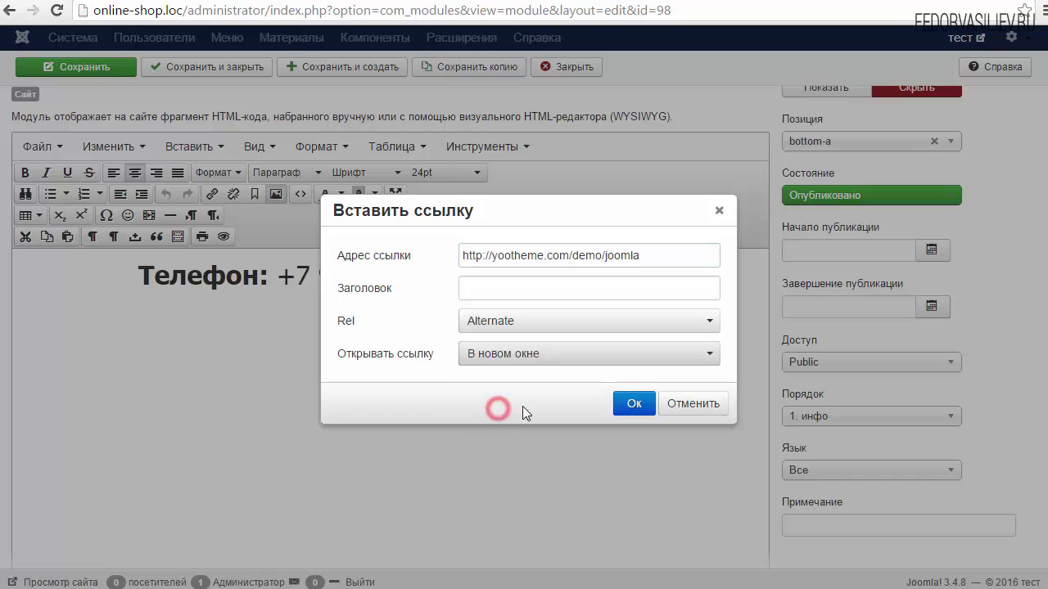
pyautogui.click(627, 402)
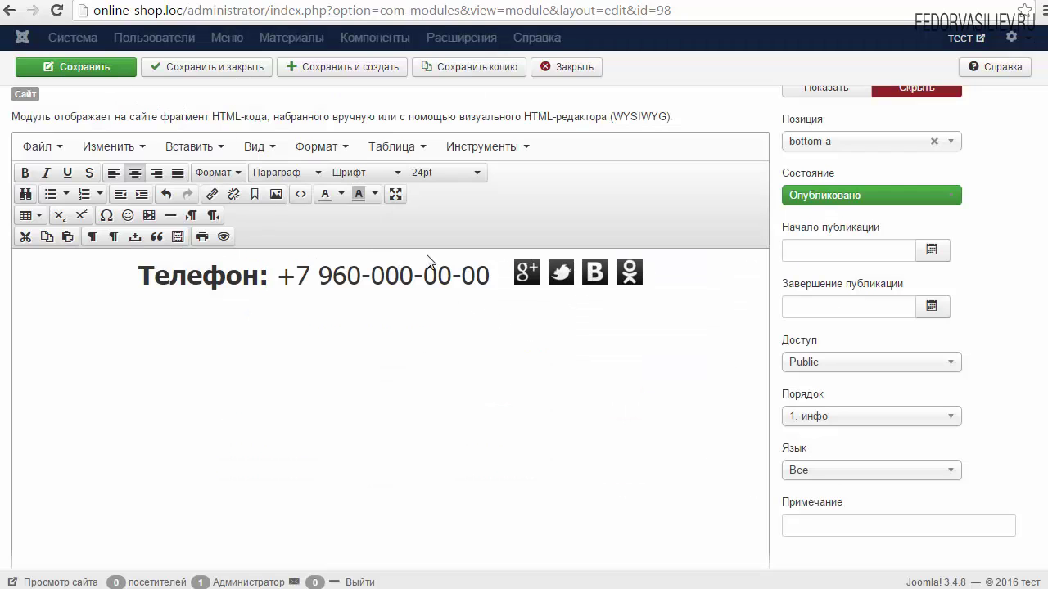
# Step: Save the инфо module, reload the shop page and test the Google+ icon's link, closing the page it opens
pyautogui.click(85, 67)
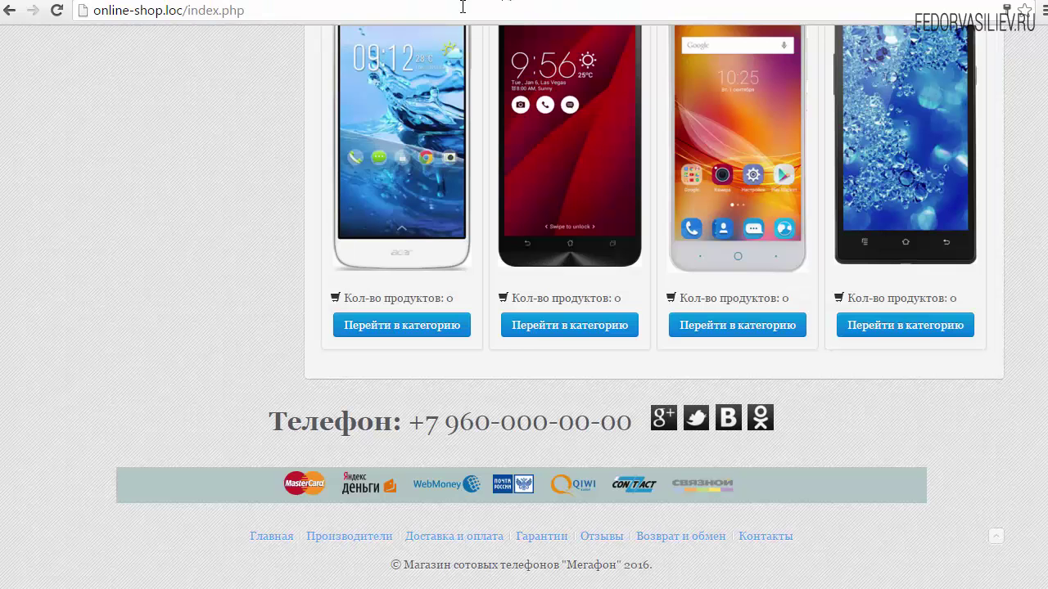
pyautogui.click(57, 11)
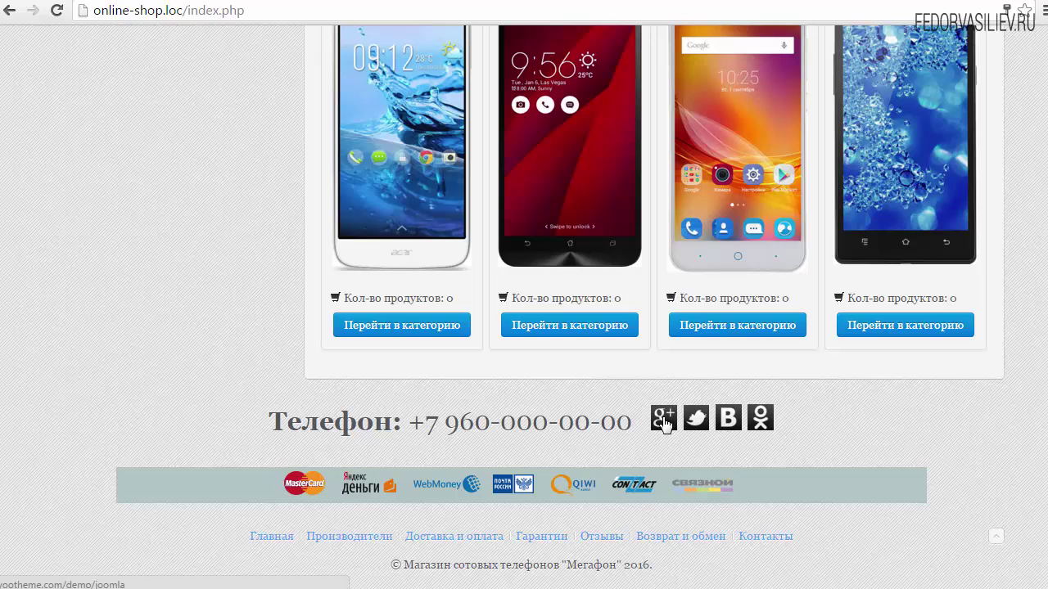
pyautogui.click(666, 420)
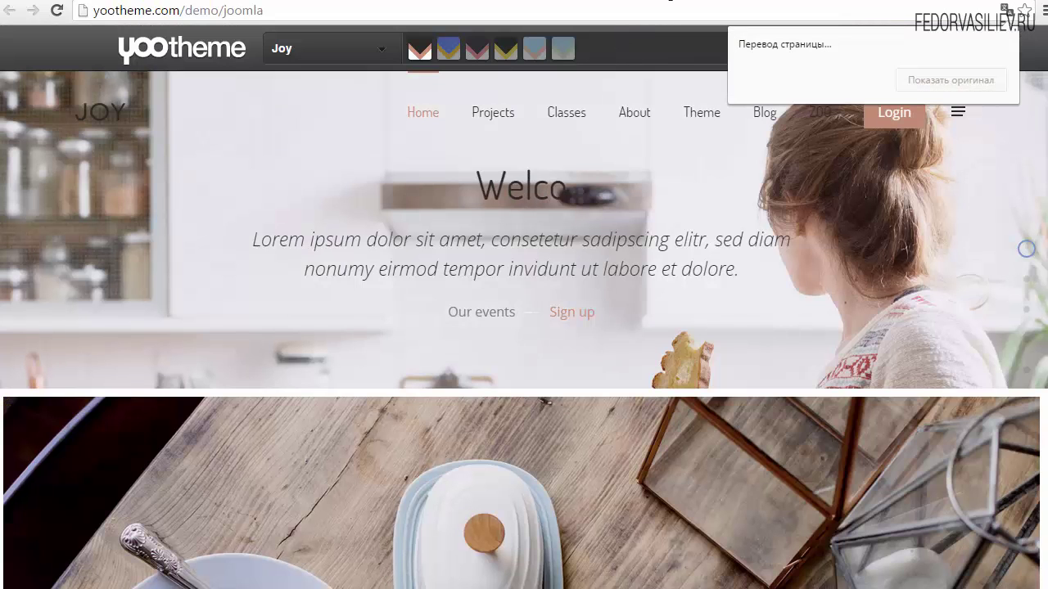
pyautogui.click(505, 0)
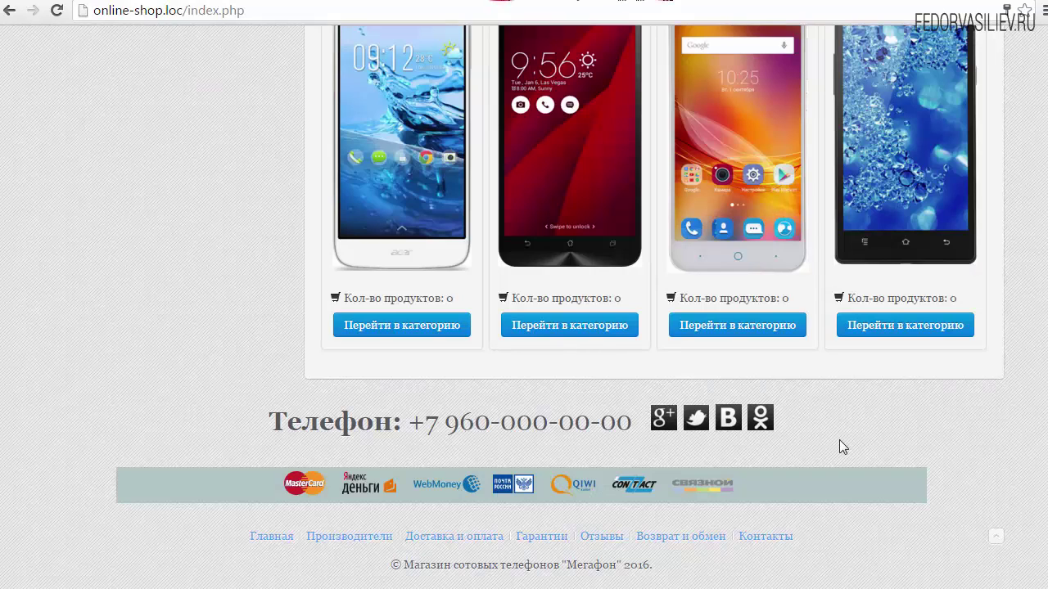